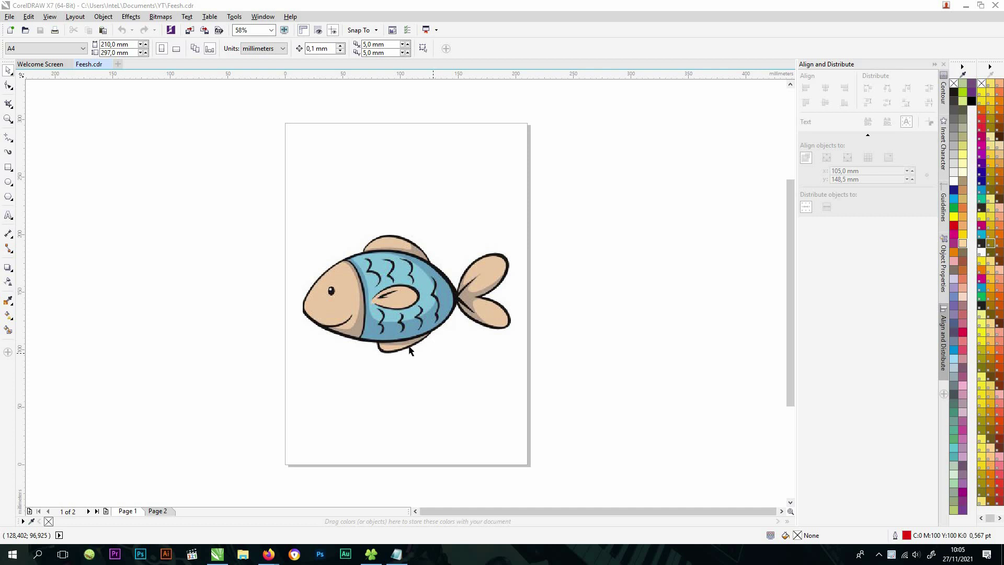
- Try a Quick Trace of the fish bitmap, check the traced scales up close, and undo the trace
{"action": "scroll", "coordinate": [366, 307], "scroll_direction": "up", "scroll_amount": 5}
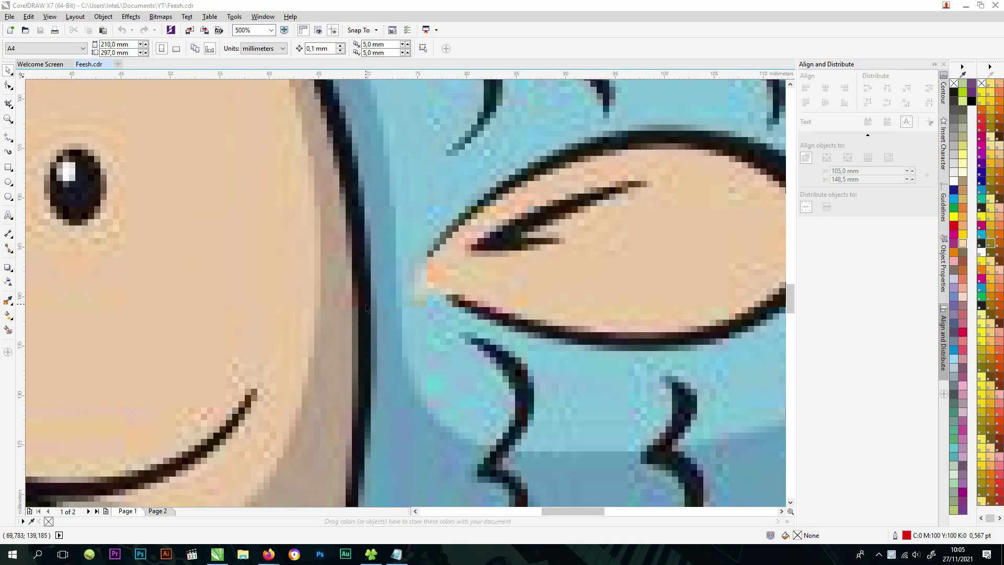
{"action": "scroll", "coordinate": [367, 307], "scroll_direction": "down", "scroll_amount": 5}
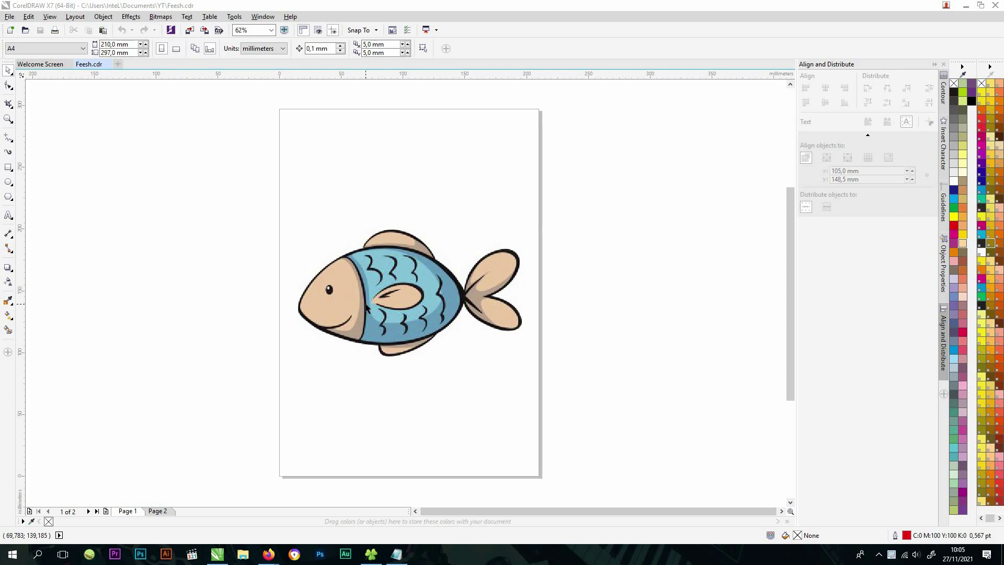
{"action": "left_click", "coordinate": [360, 263]}
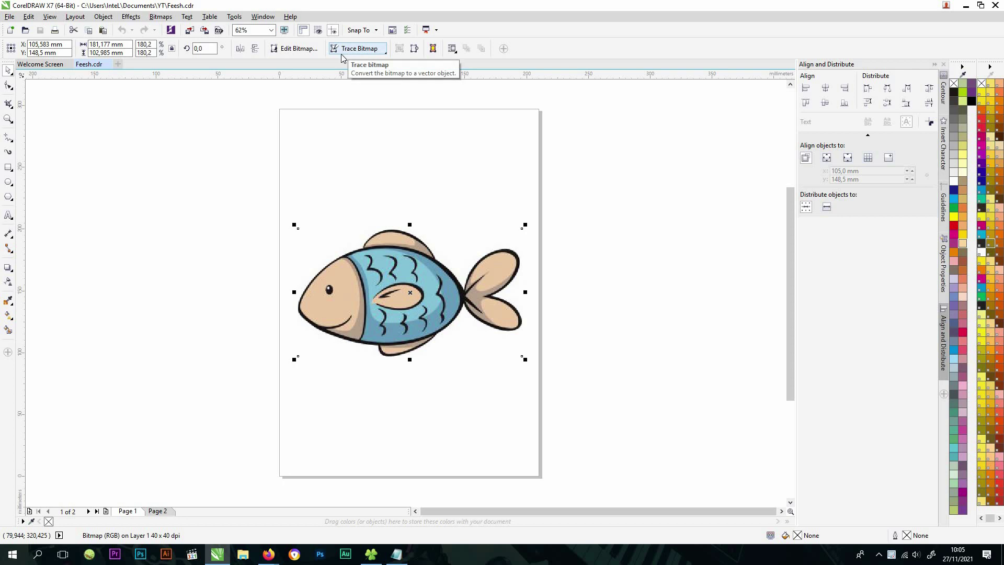
{"action": "left_click", "coordinate": [357, 48]}
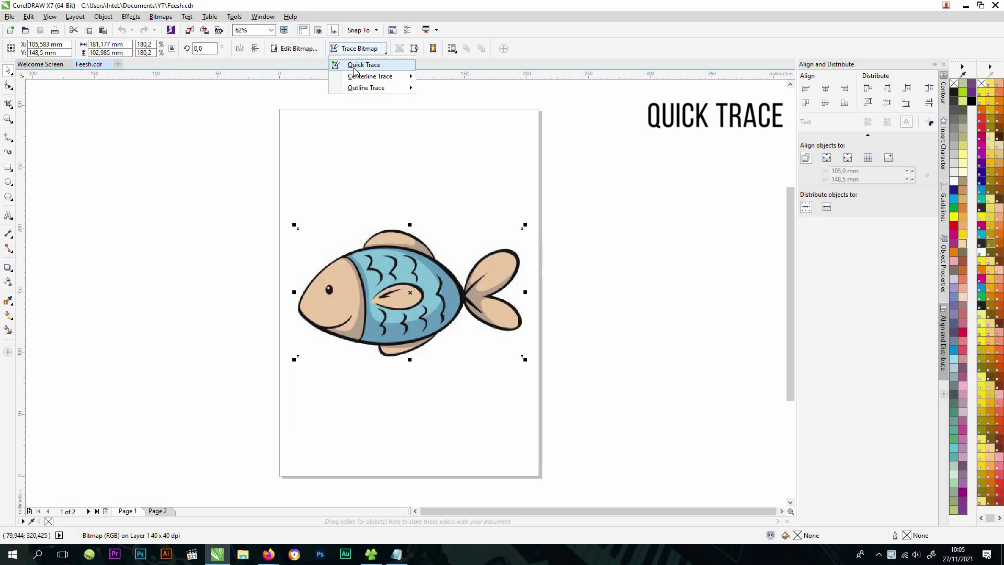
{"action": "left_click", "coordinate": [354, 67]}
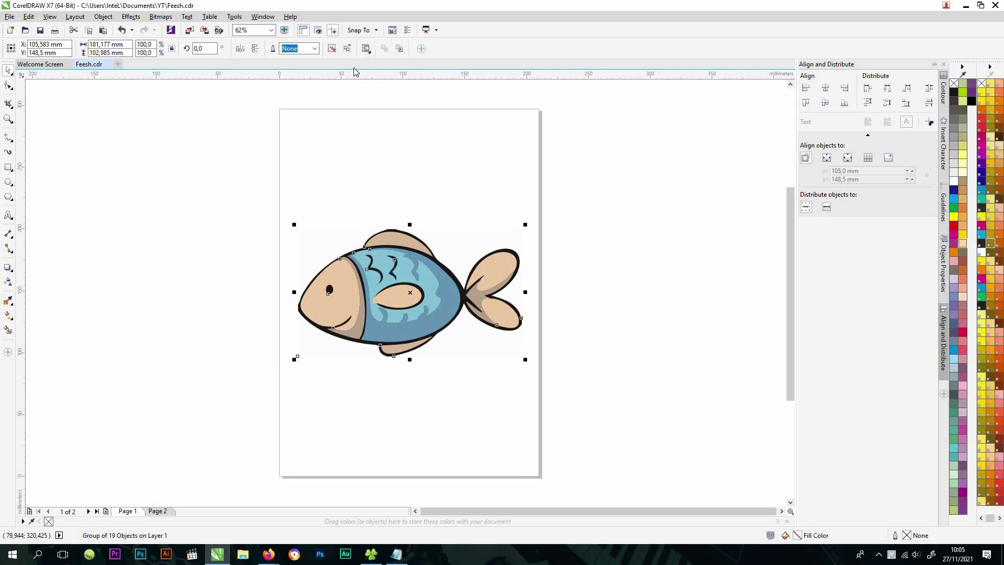
{"action": "scroll", "coordinate": [389, 301], "scroll_direction": "up", "scroll_amount": 3}
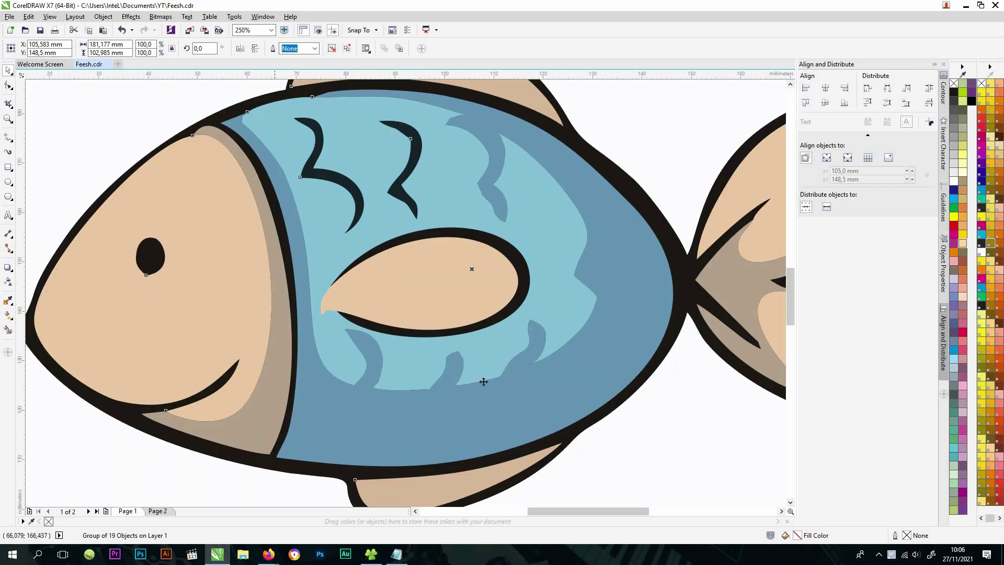
{"action": "scroll", "coordinate": [358, 299], "scroll_direction": "down", "scroll_amount": 3}
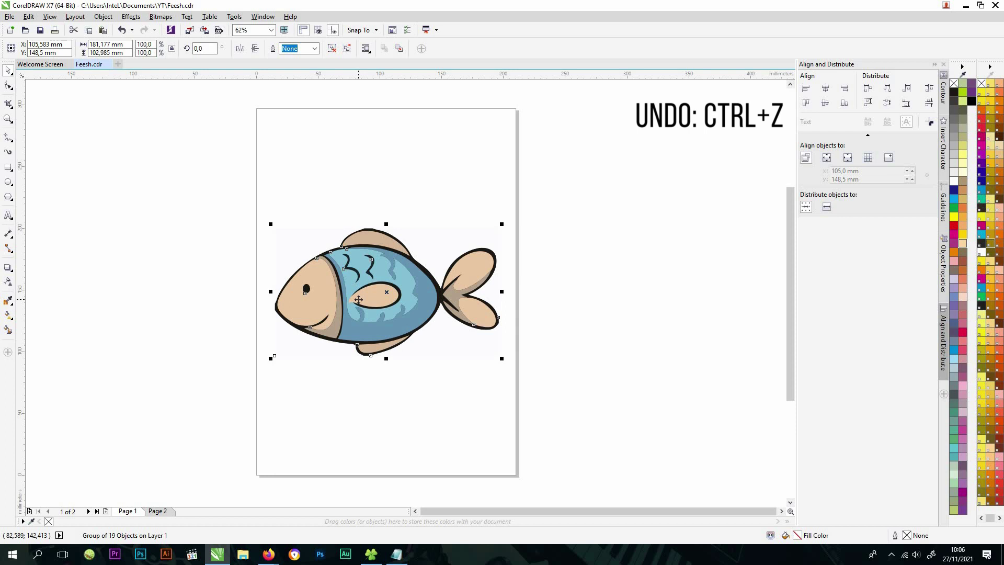
{"action": "key", "text": "ctrl+z"}
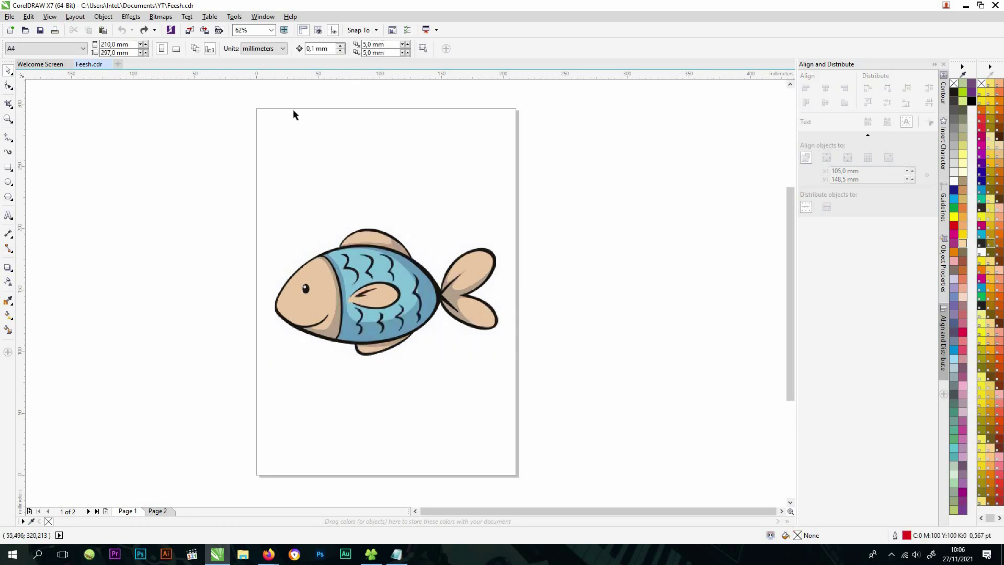
- Start an Outline Trace of the fish bitmap using the Line art image type
{"action": "left_click", "coordinate": [341, 245]}
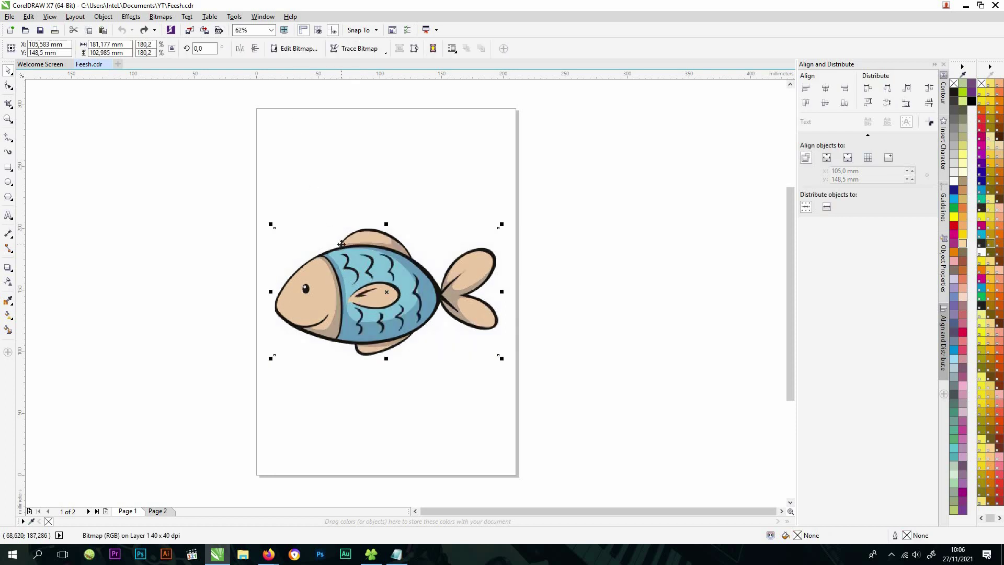
{"action": "left_click", "coordinate": [347, 50]}
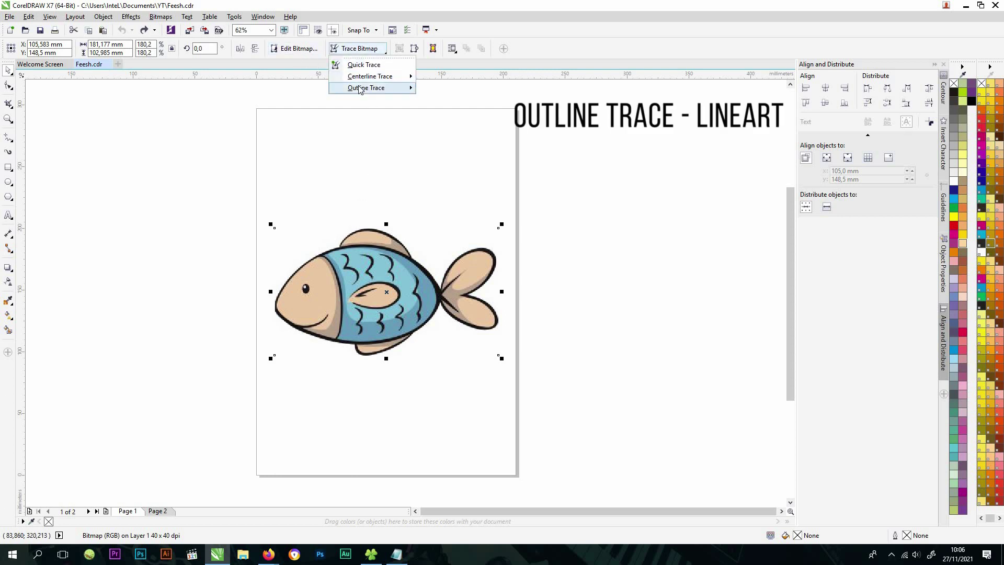
{"action": "mouse_move", "coordinate": [360, 89]}
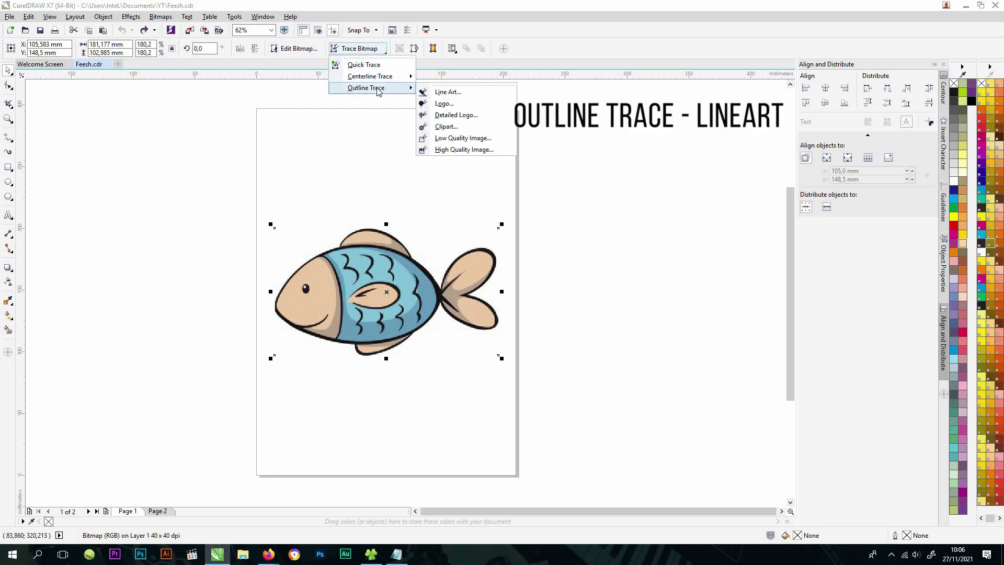
{"action": "left_click", "coordinate": [434, 94]}
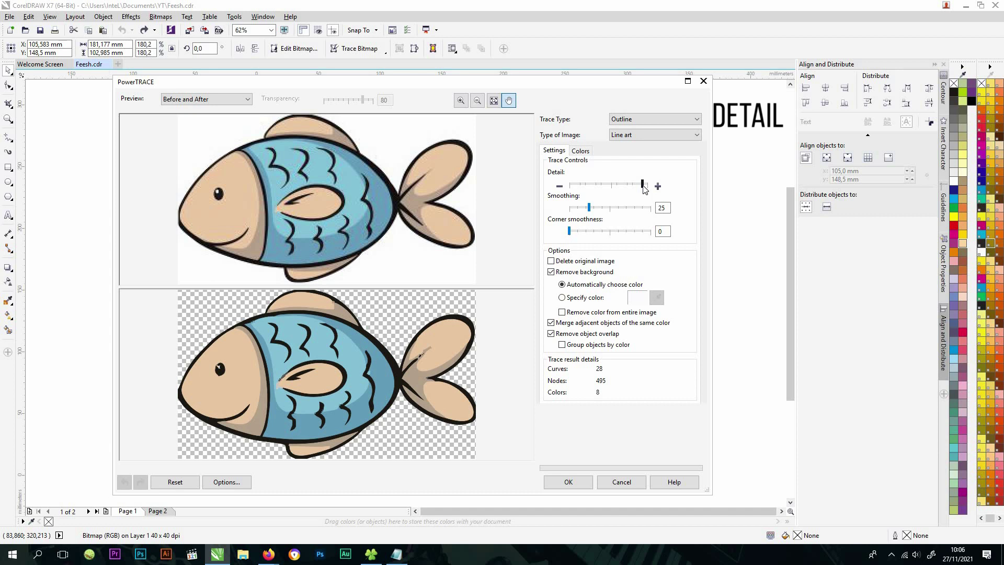
- Test the trace detail from minimum to maximum, check the preview, and settle on a level slightly below maximum
{"action": "left_click_drag", "start_coordinate": [644, 186], "coordinate": [569, 186]}
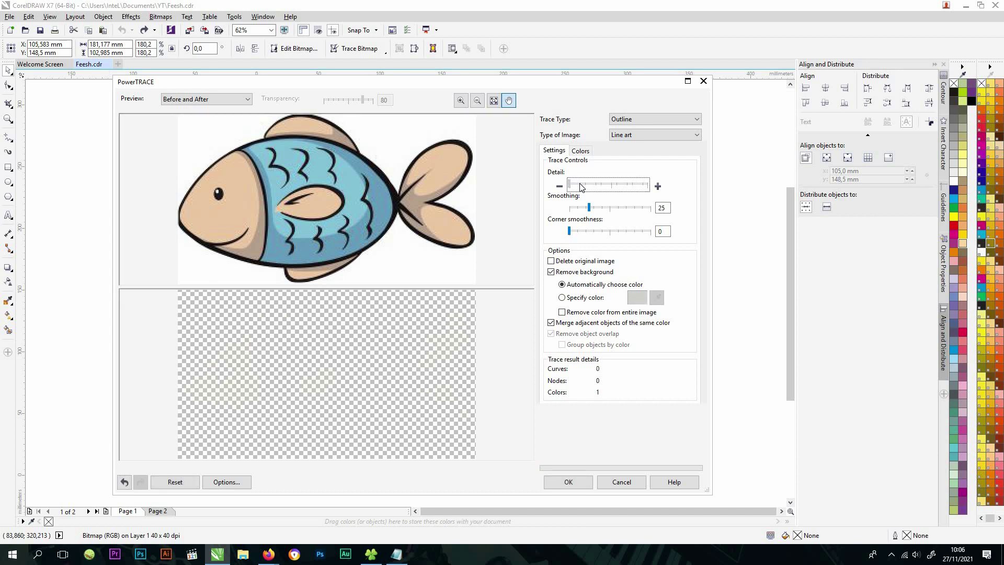
{"action": "left_click_drag", "start_coordinate": [575, 186], "coordinate": [600, 188]}
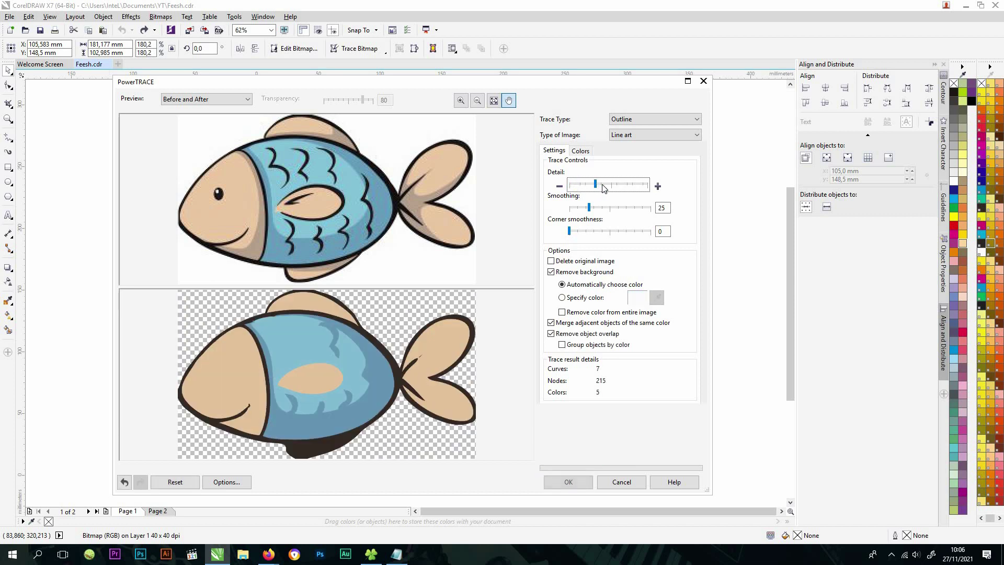
{"action": "left_click_drag", "start_coordinate": [612, 189], "coordinate": [626, 189]}
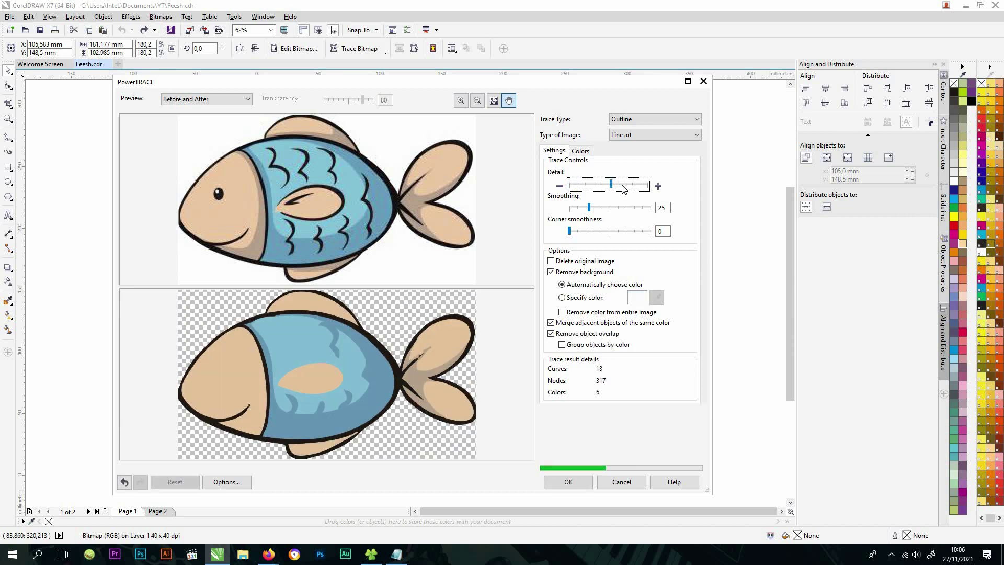
{"action": "left_click", "coordinate": [626, 188]}
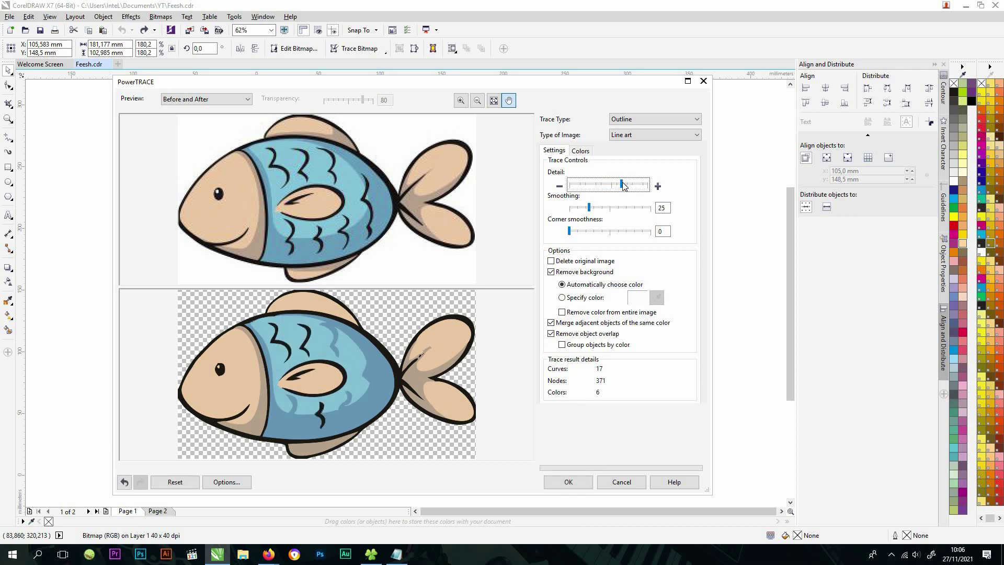
{"action": "left_click_drag", "start_coordinate": [623, 187], "coordinate": [653, 188]}
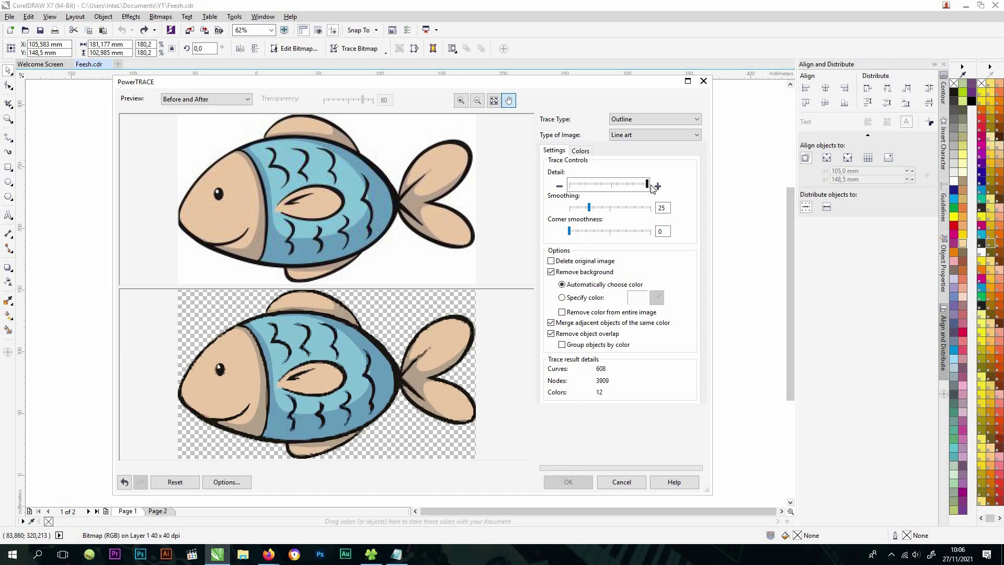
{"action": "scroll", "coordinate": [333, 380], "scroll_direction": "up", "scroll_amount": 5}
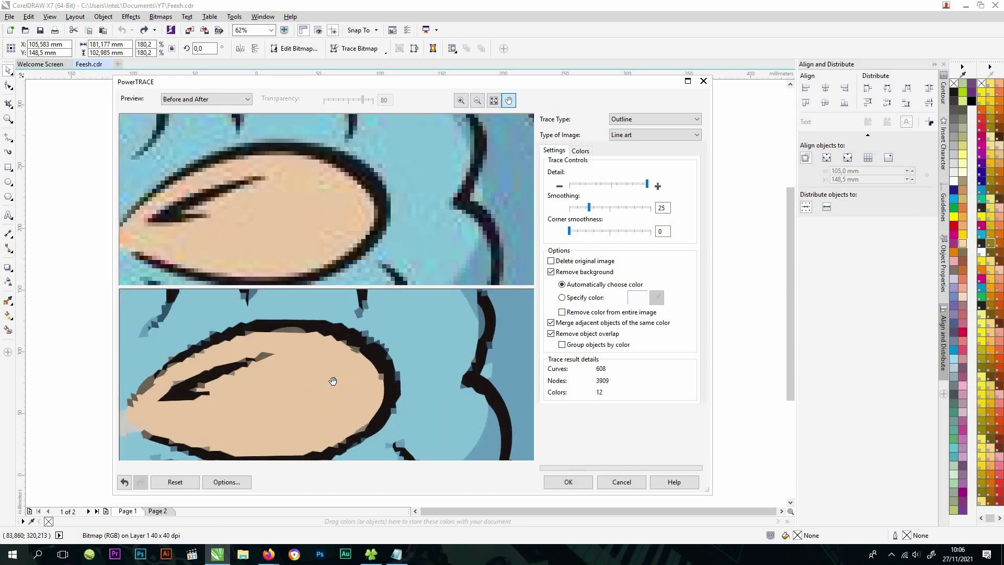
{"action": "scroll", "coordinate": [332, 380], "scroll_direction": "down", "scroll_amount": 5}
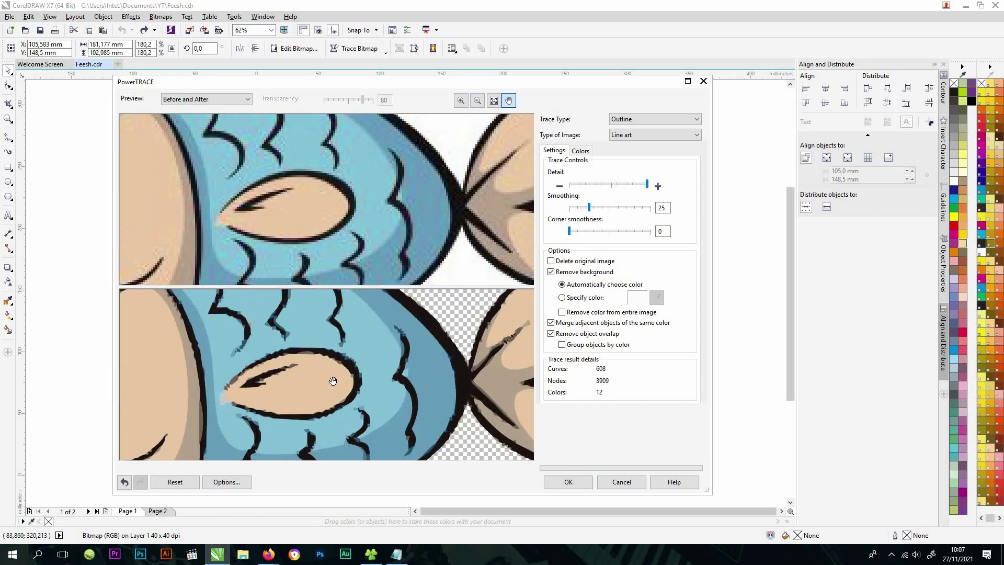
{"action": "left_click", "coordinate": [639, 185]}
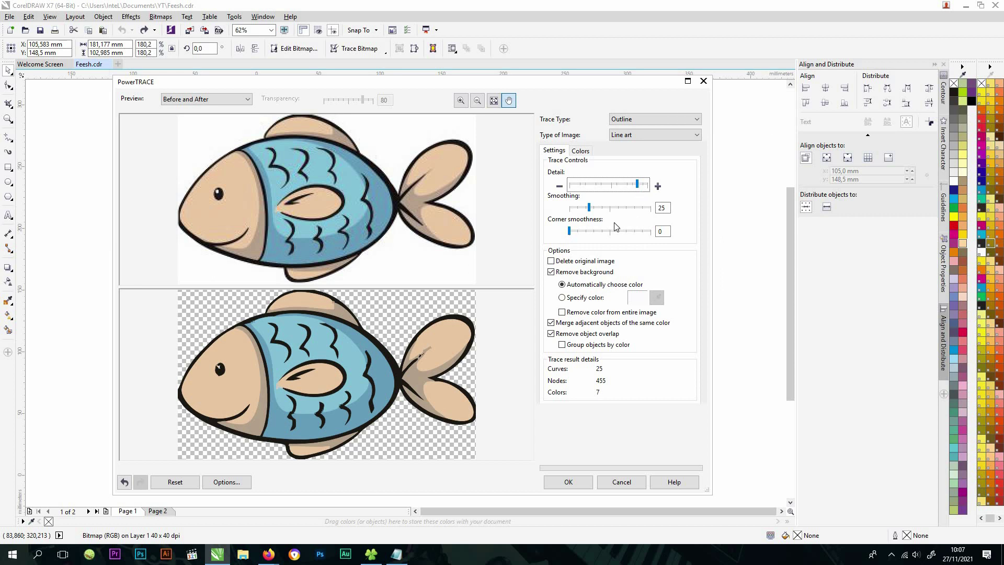
- Reduce the trace smoothing to 0 and examine the fin and scale outlines in the preview
{"action": "left_click", "coordinate": [589, 208]}
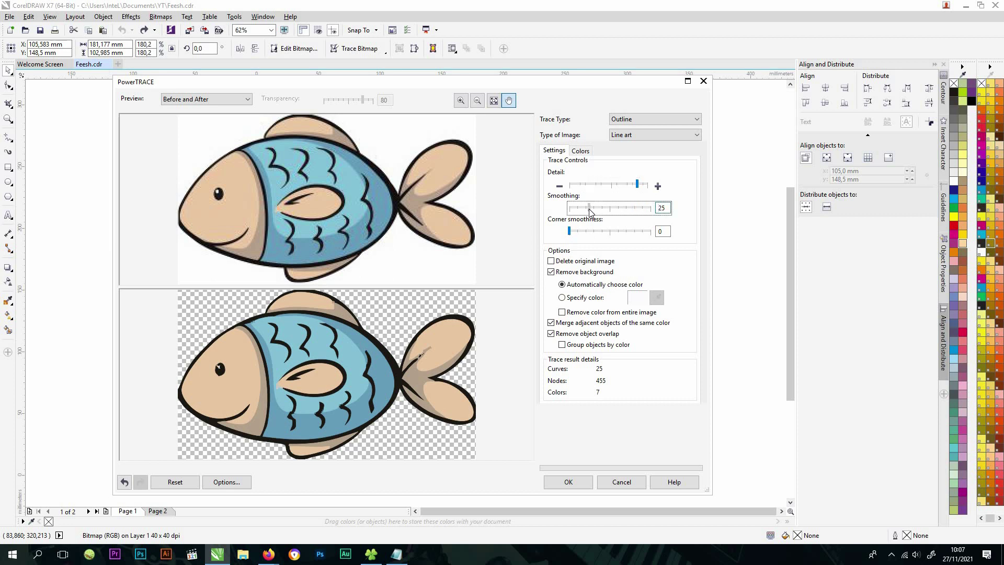
{"action": "left_click_drag", "start_coordinate": [589, 209], "coordinate": [564, 210]}
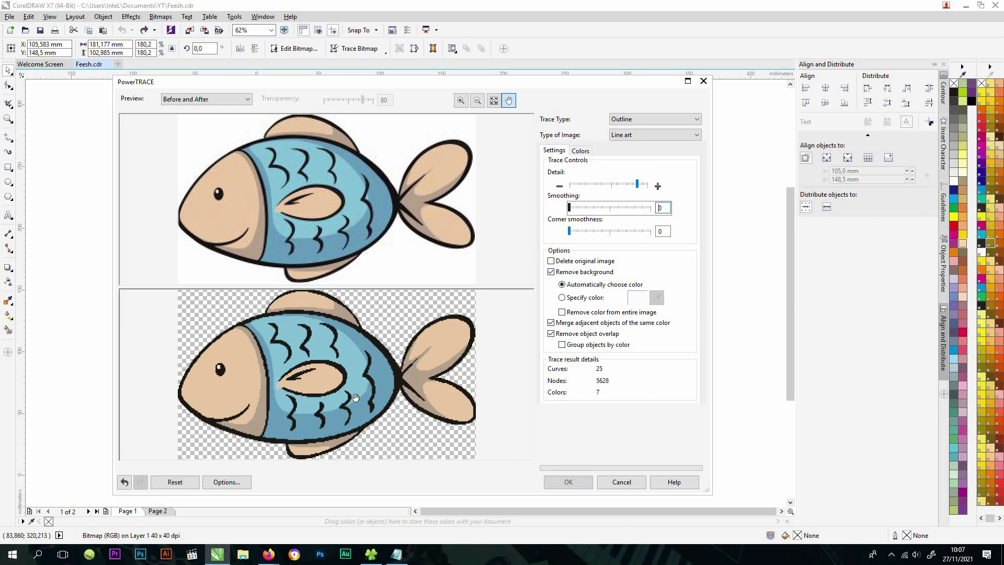
{"action": "scroll", "coordinate": [351, 398], "scroll_direction": "up", "scroll_amount": 2}
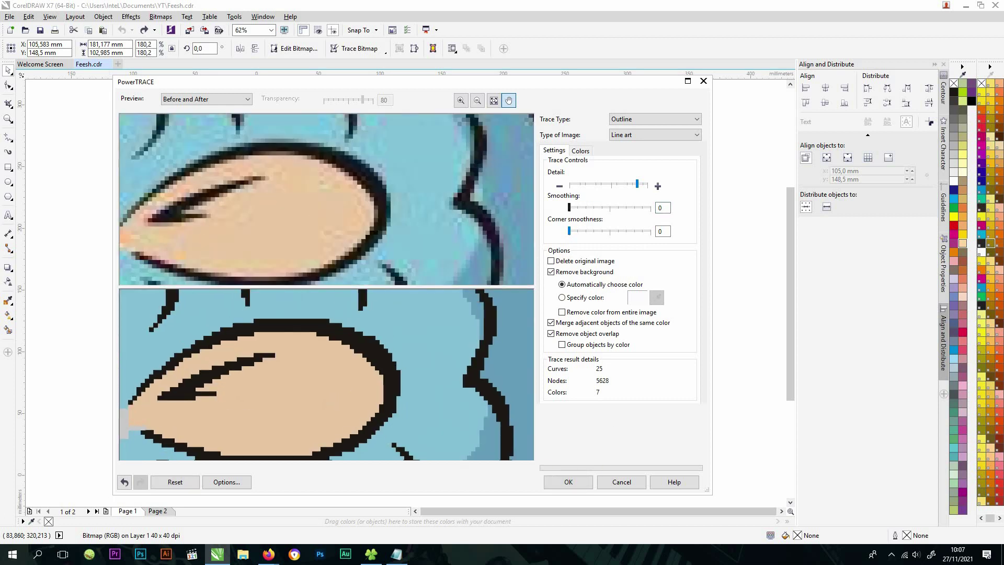
{"action": "key", "text": "alt+Tab"}
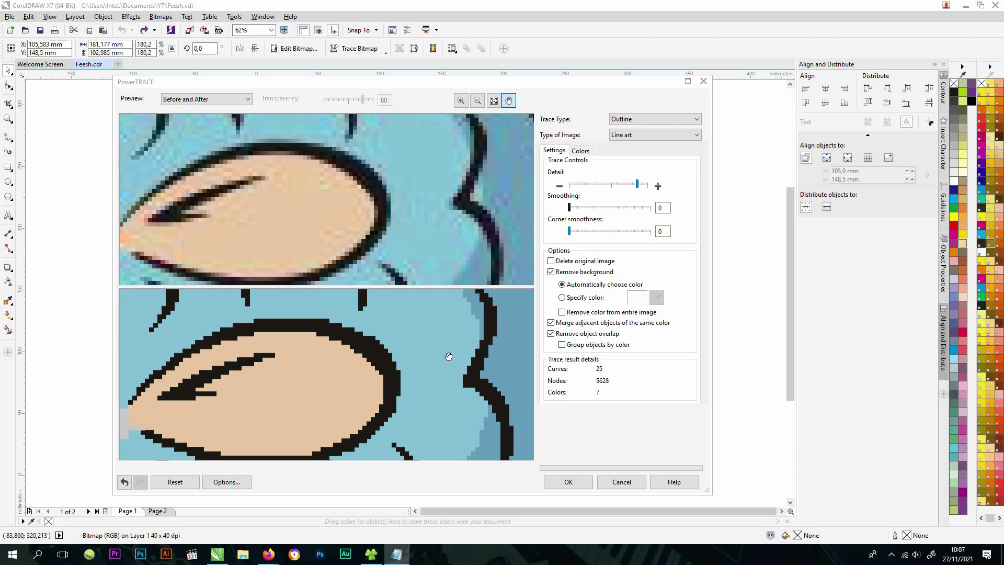
{"action": "scroll", "coordinate": [404, 369], "scroll_direction": "up", "scroll_amount": 1}
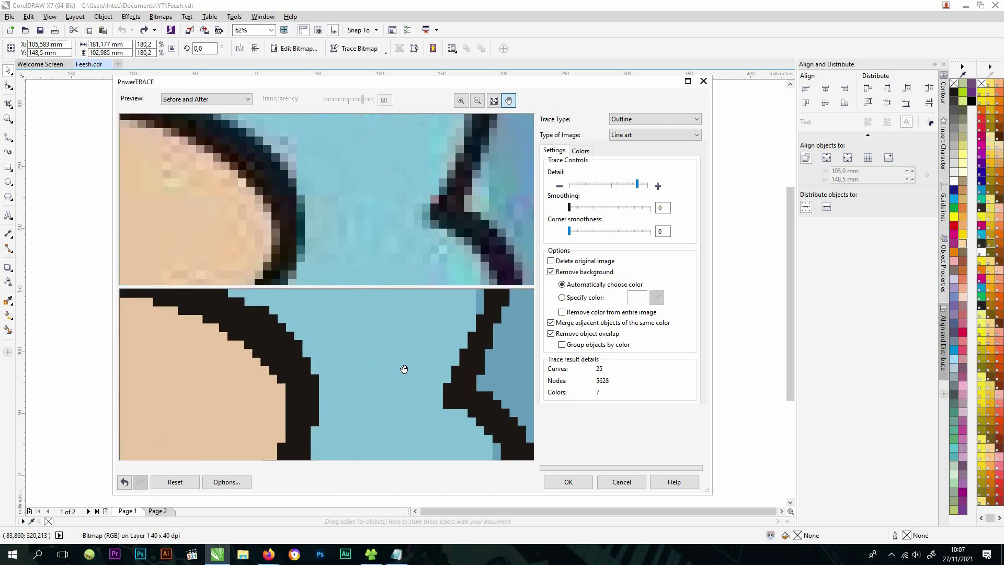
{"action": "scroll", "coordinate": [403, 368], "scroll_direction": "down", "scroll_amount": 4}
{"action": "left_click", "coordinate": [325, 365]}
{"action": "scroll", "coordinate": [326, 365], "scroll_direction": "up", "scroll_amount": 2}
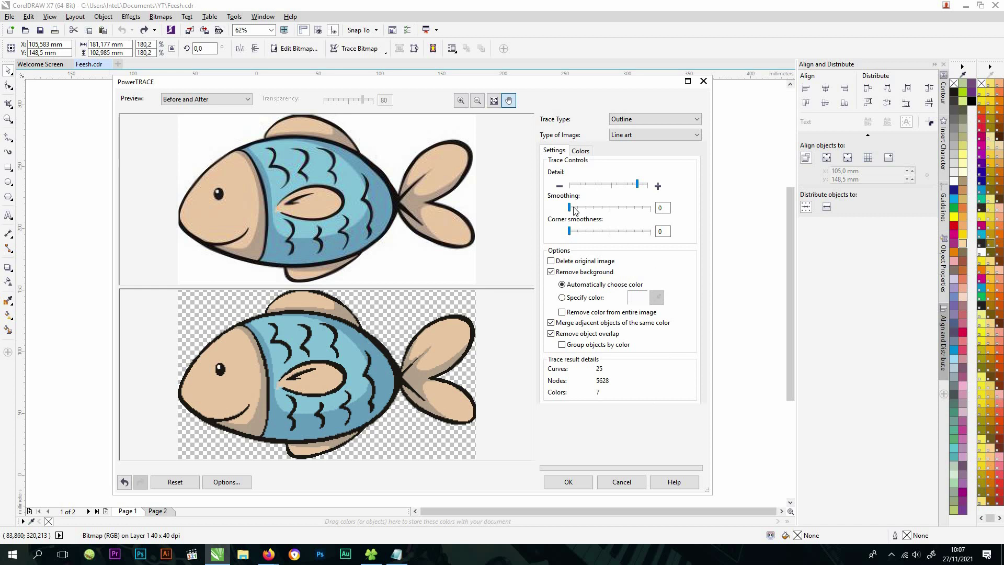
- Test the trace smoothing at 100, and bring it back down to 12
{"action": "left_click_drag", "start_coordinate": [570, 207], "coordinate": [638, 208]}
{"action": "left_click", "coordinate": [654, 208]}
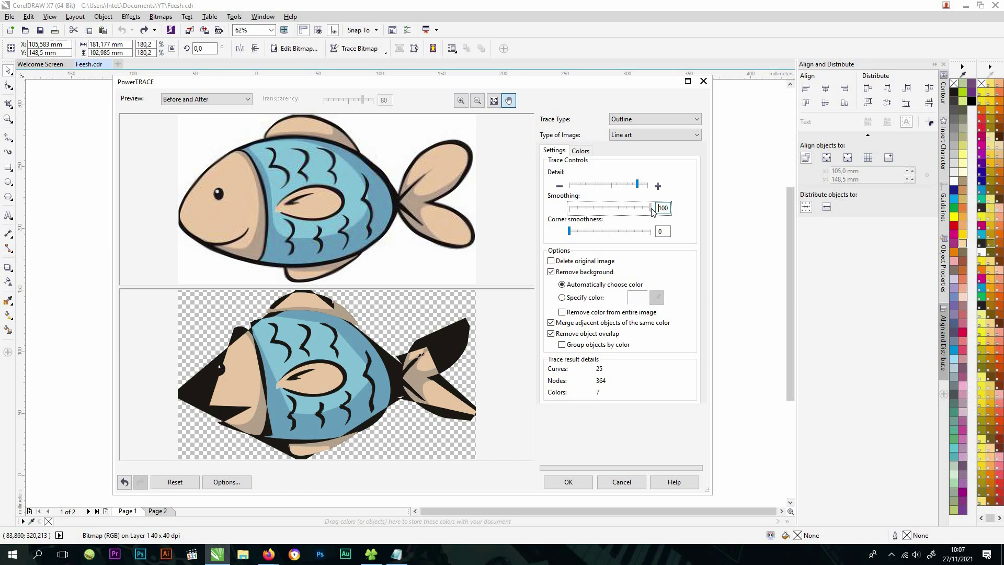
{"action": "mouse_move", "coordinate": [651, 209]}
{"action": "left_mouse_down"}
{"action": "mouse_move", "coordinate": [615, 217]}
{"action": "mouse_move", "coordinate": [578, 209]}
{"action": "left_mouse_up"}
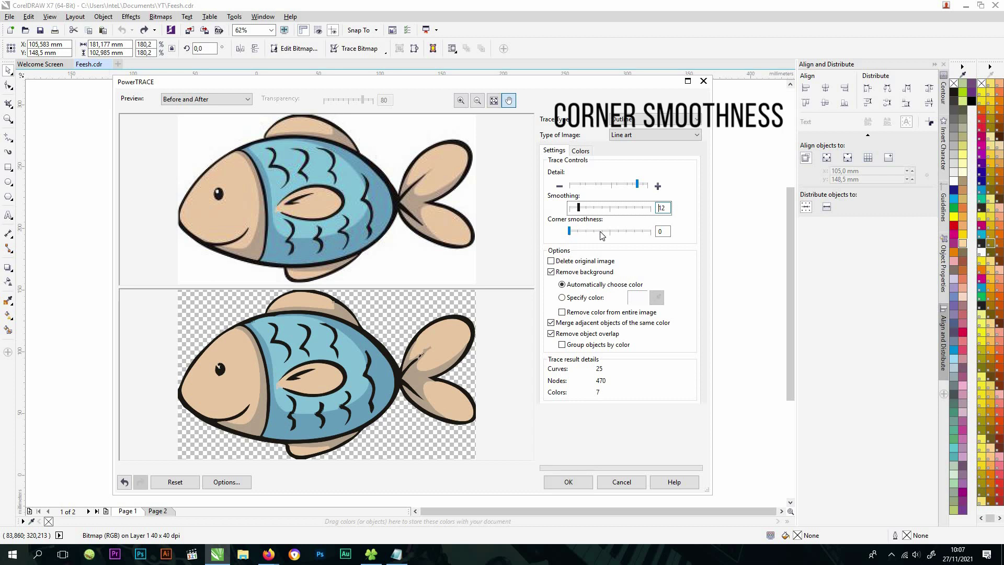
- Test the corner smoothness at 100 on the outline corners below the head, and return it to 0
{"action": "scroll", "coordinate": [259, 440], "scroll_direction": "up", "scroll_amount": 3}
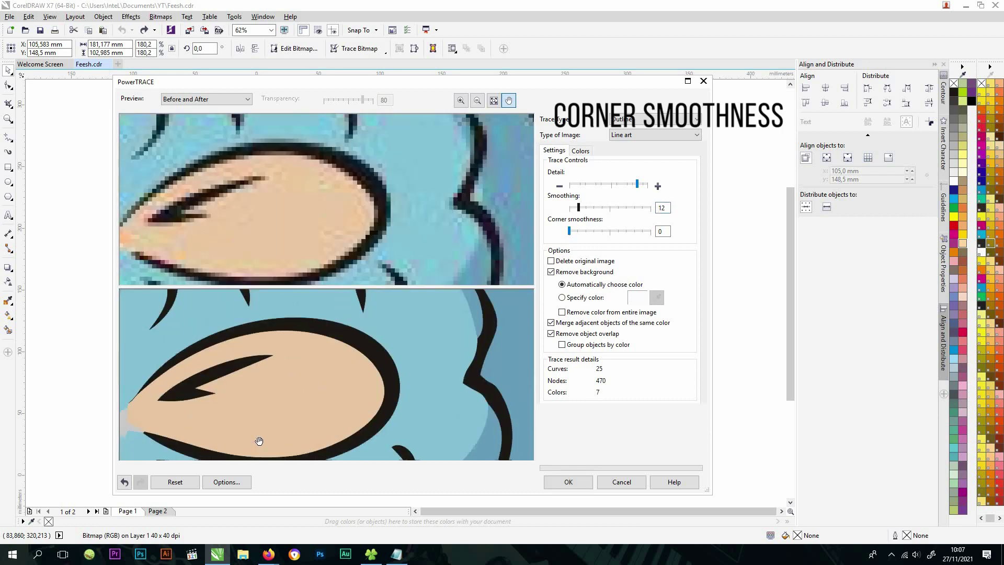
{"action": "scroll", "coordinate": [471, 262], "scroll_direction": "up", "scroll_amount": 6}
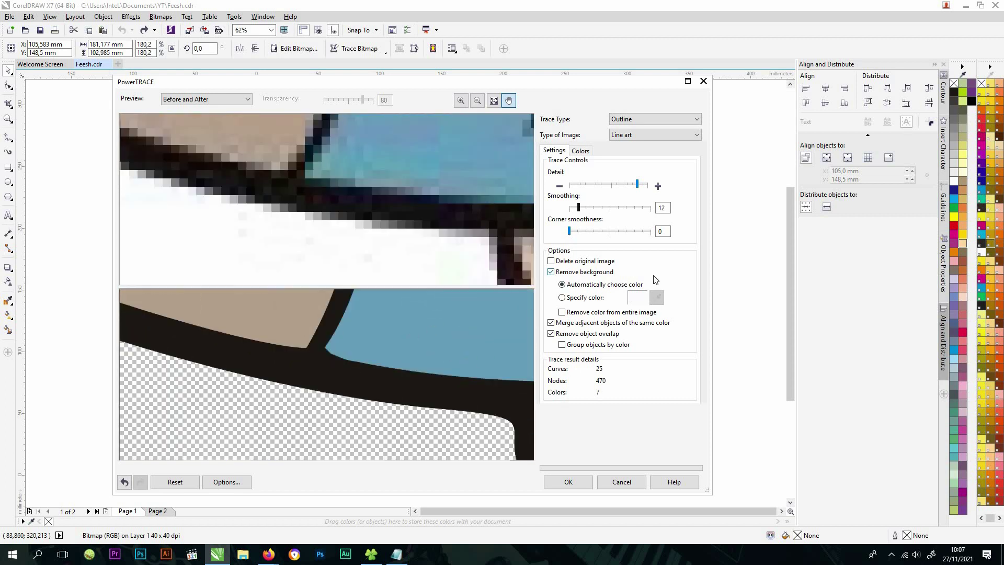
{"action": "left_click_drag", "start_coordinate": [572, 232], "coordinate": [665, 236]}
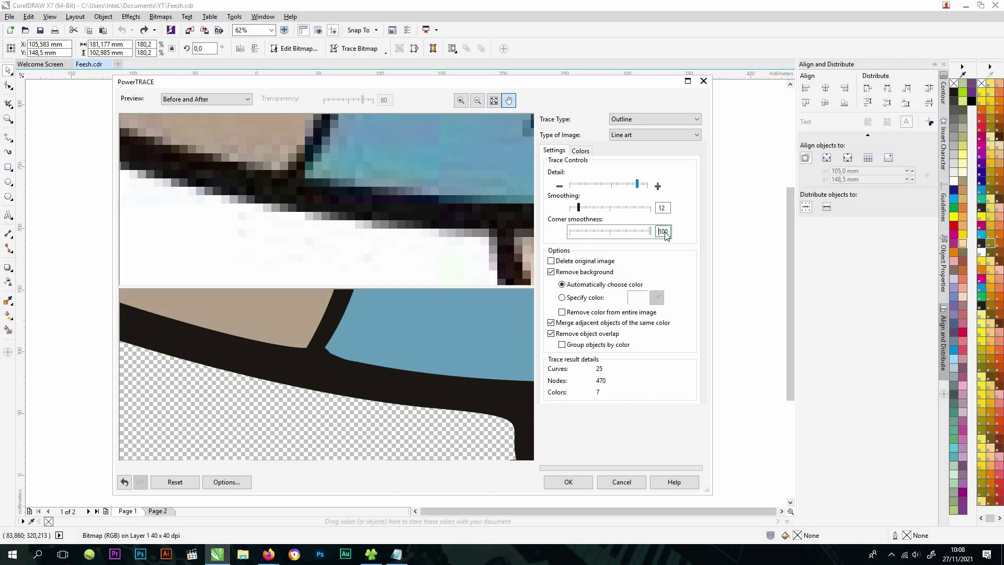
{"action": "left_click_drag", "start_coordinate": [651, 235], "coordinate": [547, 235]}
{"action": "scroll", "coordinate": [464, 340], "scroll_direction": "down", "scroll_amount": 3}
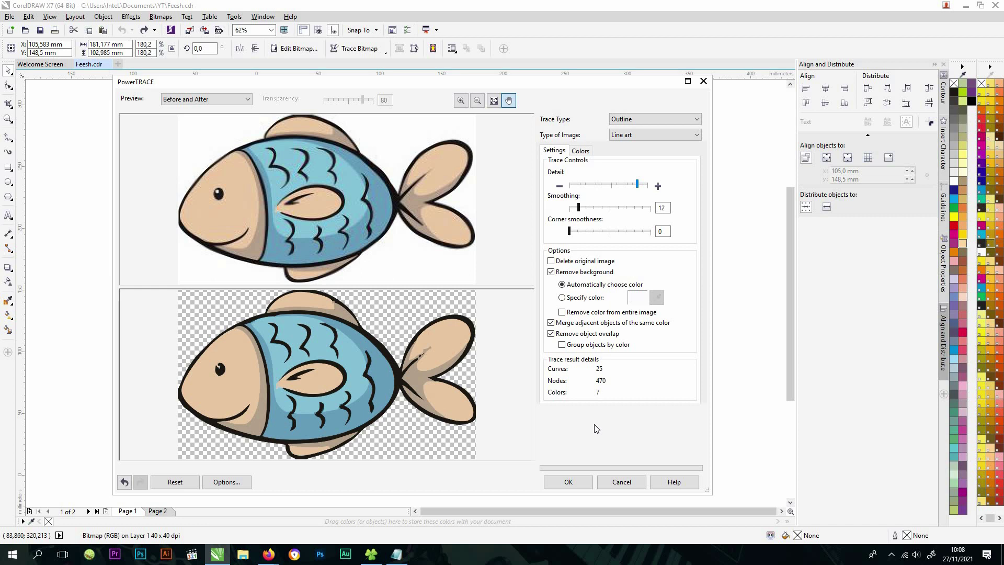
- Review the available image types for the trace, keep Line art, and cancel the trace
{"action": "left_click", "coordinate": [658, 139]}
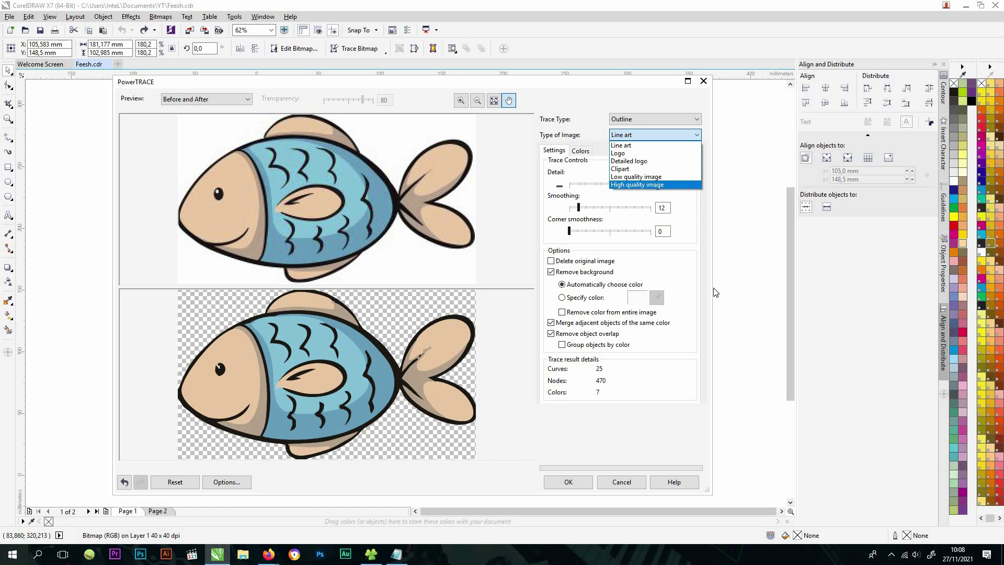
{"action": "left_click", "coordinate": [713, 307]}
{"action": "key", "text": "alt+Tab"}
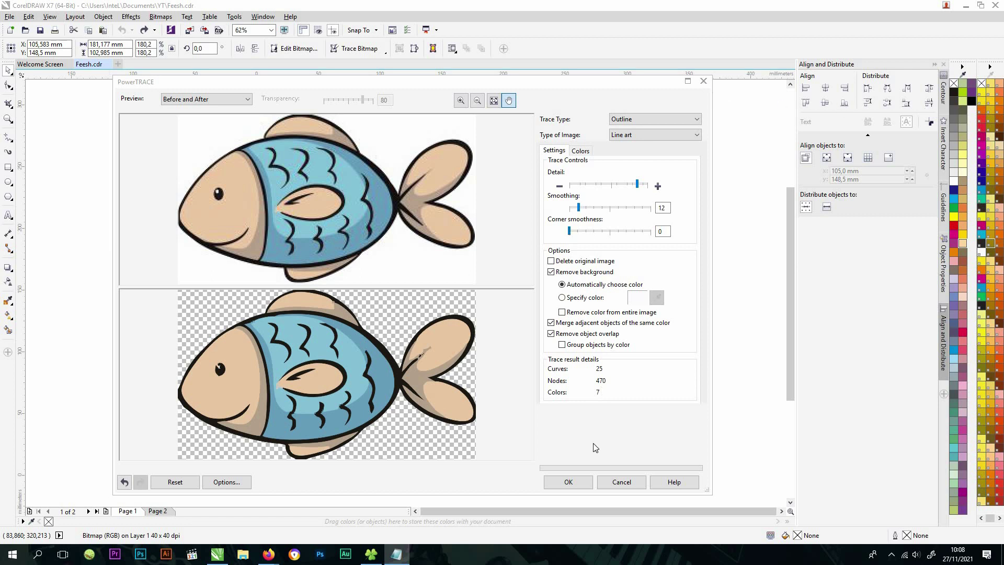
{"action": "left_click", "coordinate": [621, 482]}
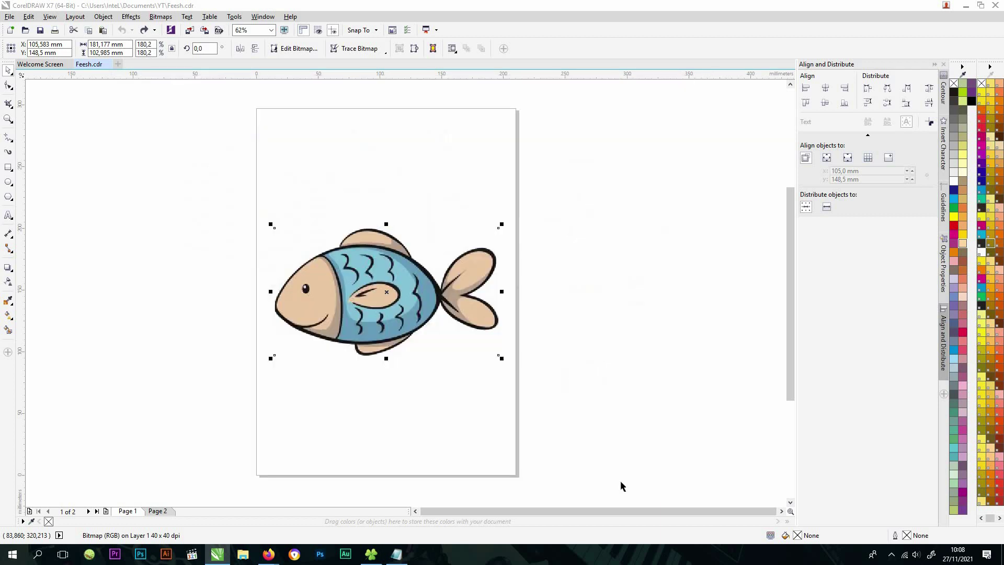
- Deselect the fish bitmap and set the document's default outline colour to red (C0 M100 Y100 K0) for Graphic objects only
{"action": "left_click", "coordinate": [589, 409]}
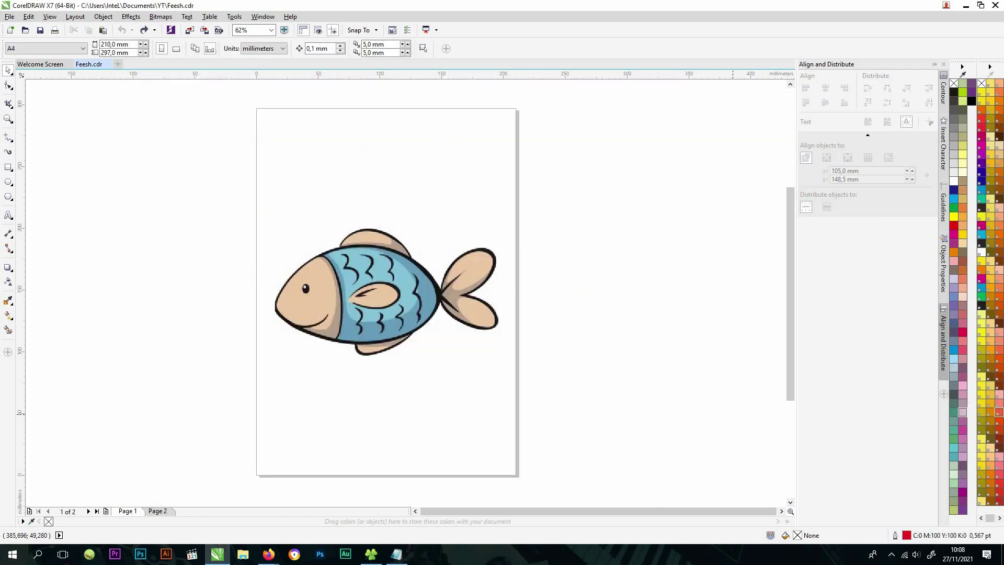
{"action": "left_click", "coordinate": [397, 554]}
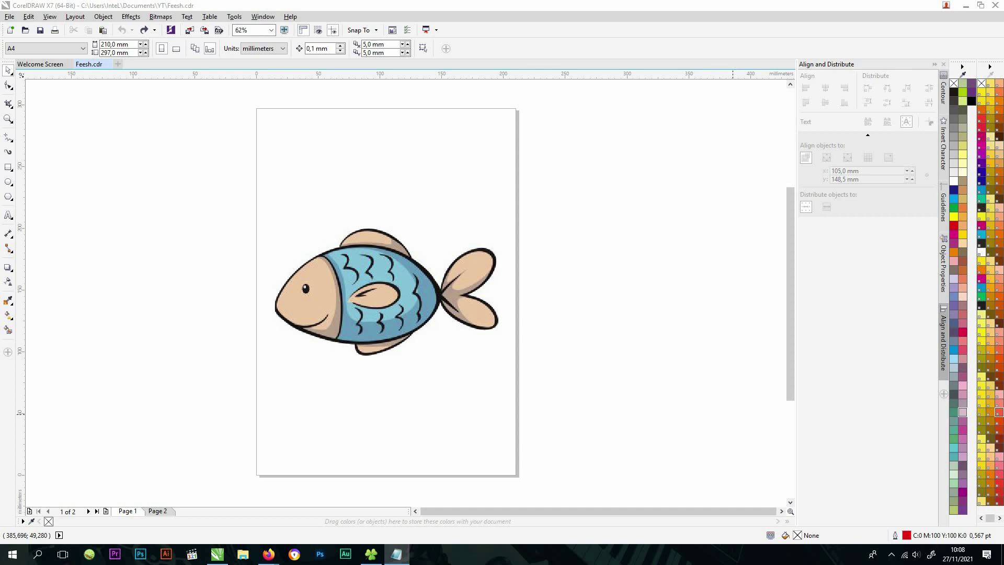
{"action": "left_click", "coordinate": [447, 199]}
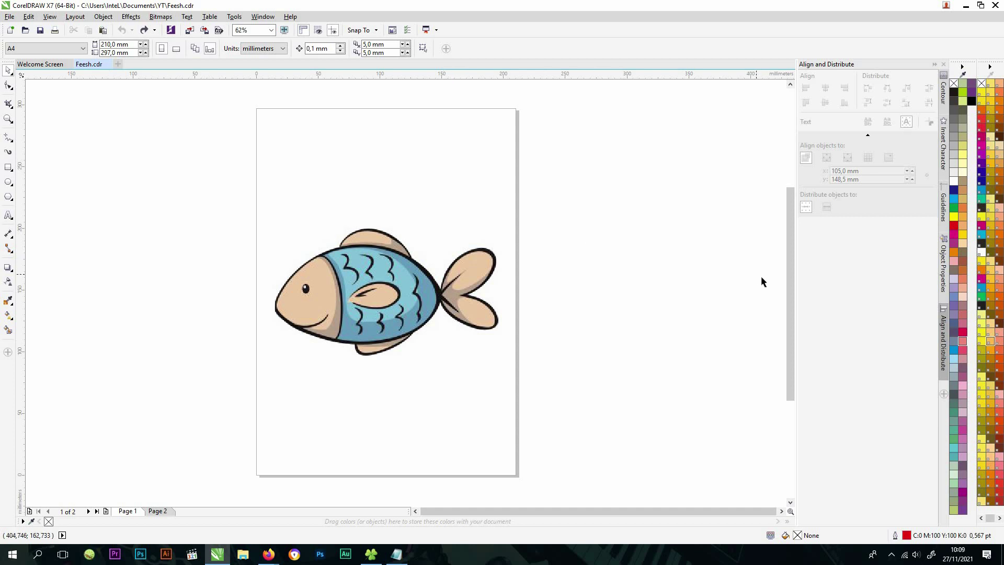
{"action": "right_click", "coordinate": [954, 230]}
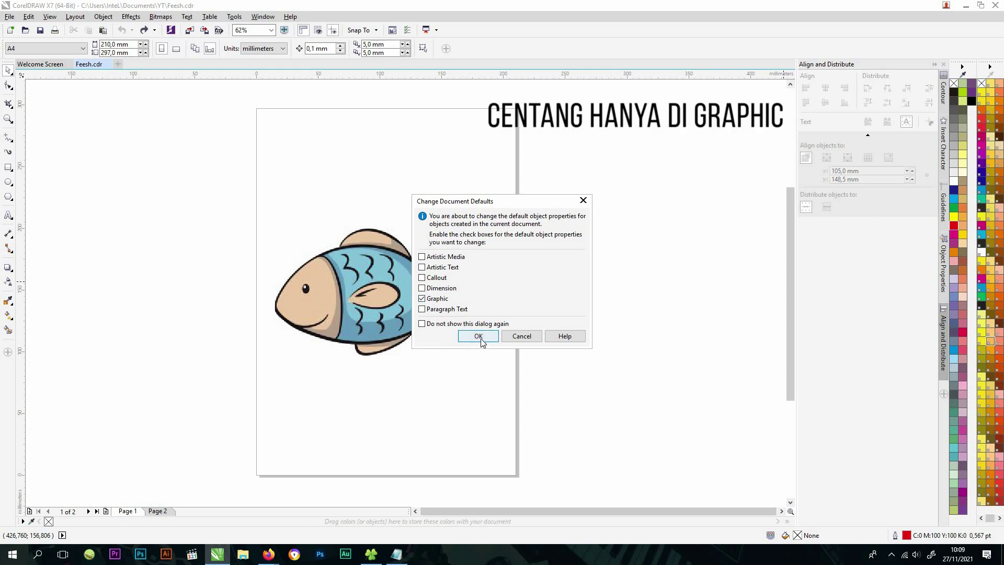
{"action": "left_click", "coordinate": [479, 336]}
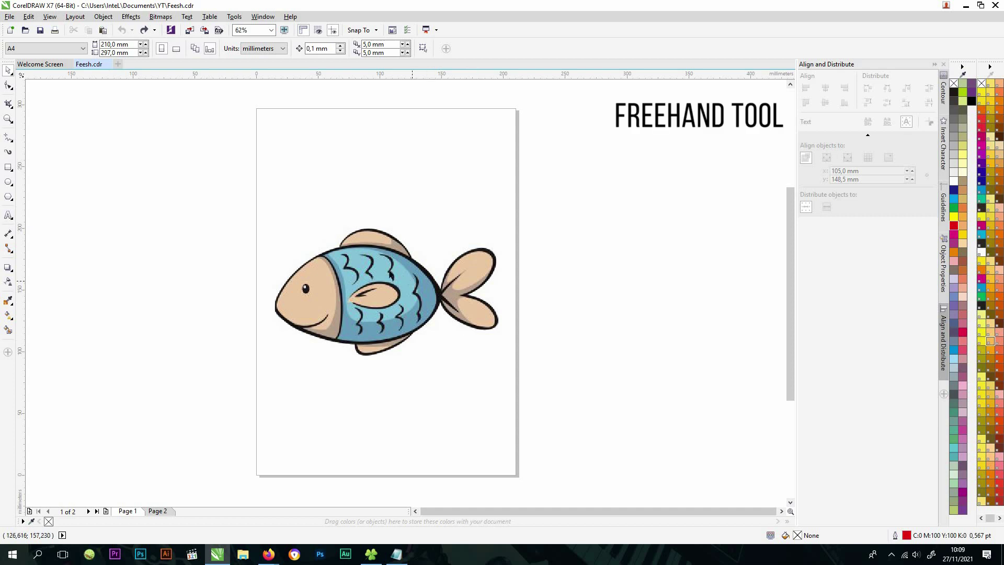
- Draw a wavy Freehand curve about 71 mm wide and 38 mm high above the fish, and delete it
{"action": "left_click", "coordinate": [11, 141]}
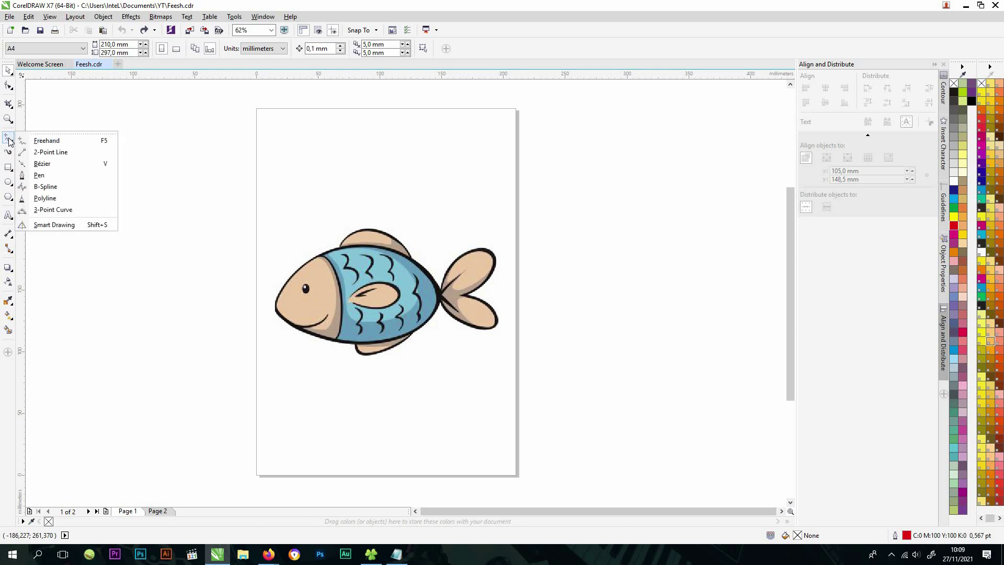
{"action": "left_click", "coordinate": [45, 141]}
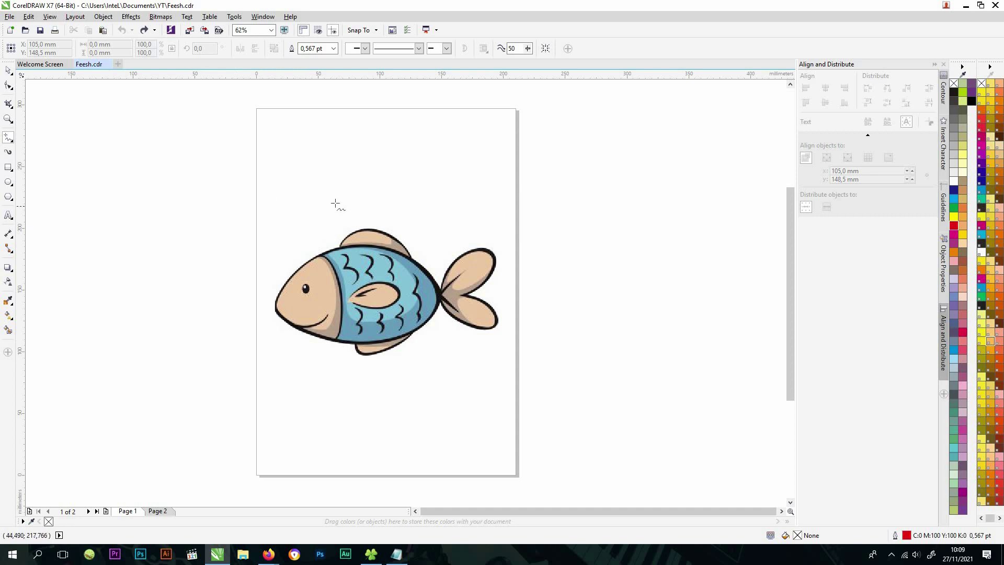
{"action": "scroll", "coordinate": [354, 146], "scroll_direction": "up", "scroll_amount": 3}
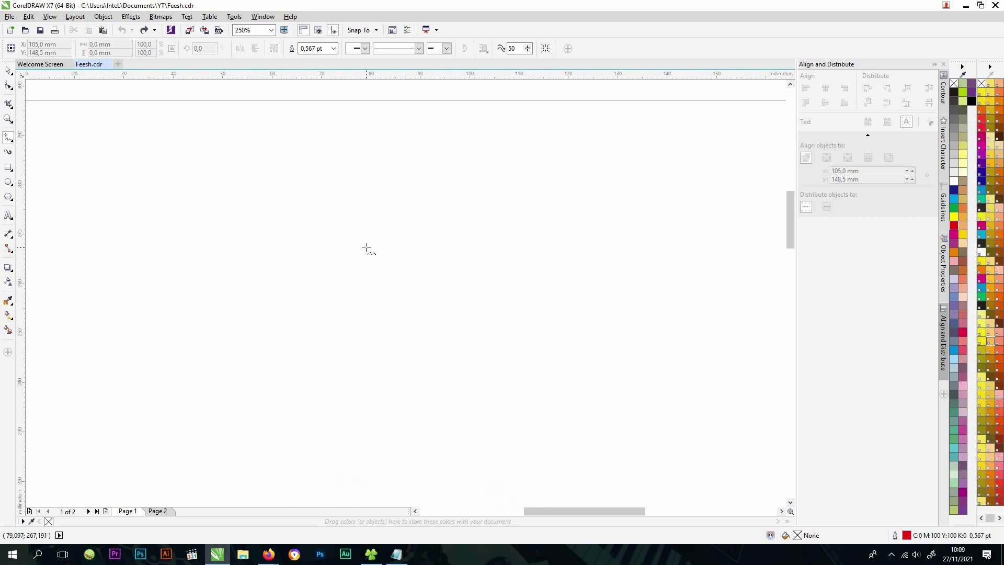
{"action": "mouse_move", "coordinate": [325, 268]}
{"action": "left_mouse_down"}
{"action": "mouse_move", "coordinate": [395, 240]}
{"action": "mouse_move", "coordinate": [415, 265]}
{"action": "mouse_move", "coordinate": [473, 233]}
{"action": "mouse_move", "coordinate": [500, 264]}
{"action": "mouse_move", "coordinate": [480, 274]}
{"action": "mouse_move", "coordinate": [487, 319]}
{"action": "mouse_move", "coordinate": [331, 297]}
{"action": "left_mouse_up"}
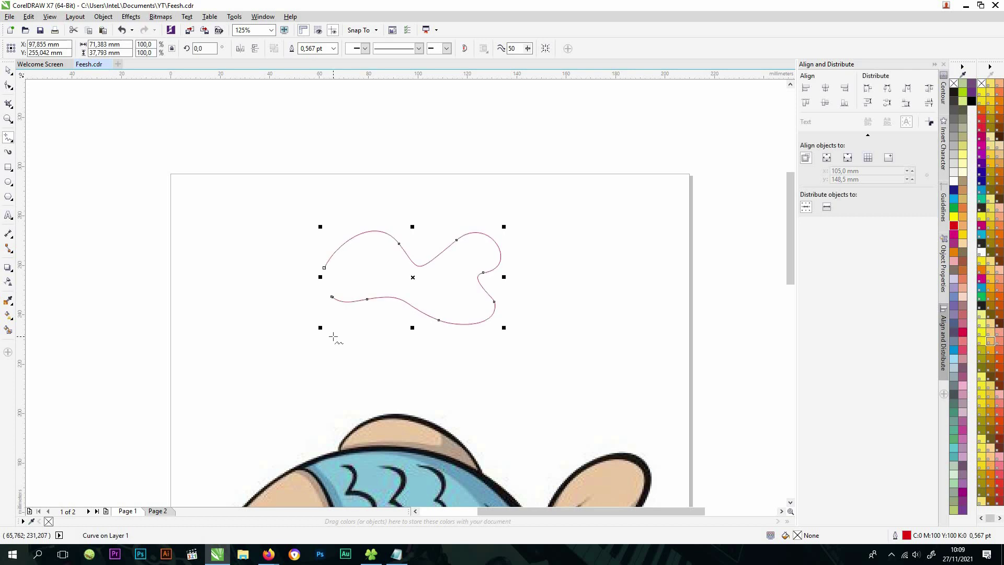
{"action": "key", "text": "Delete"}
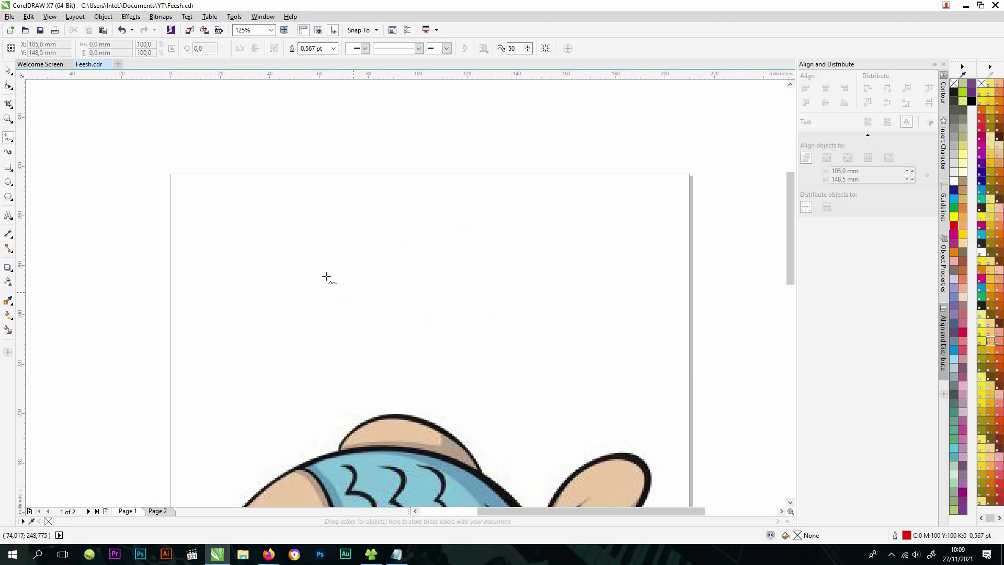
- Draw a shallow Freehand line about 59 mm wide and 8 mm high above the fish, and delete it
{"action": "mouse_move", "coordinate": [284, 279]}
{"action": "left_mouse_down"}
{"action": "mouse_move", "coordinate": [327, 261]}
{"action": "mouse_move", "coordinate": [379, 274]}
{"action": "mouse_move", "coordinate": [529, 282]}
{"action": "left_mouse_up"}
{"action": "mouse_move", "coordinate": [490, 336]}
{"action": "left_mouse_down"}
{"action": "mouse_move", "coordinate": [439, 340]}
{"action": "mouse_move", "coordinate": [420, 296]}
{"action": "mouse_move", "coordinate": [430, 264]}
{"action": "left_mouse_up"}
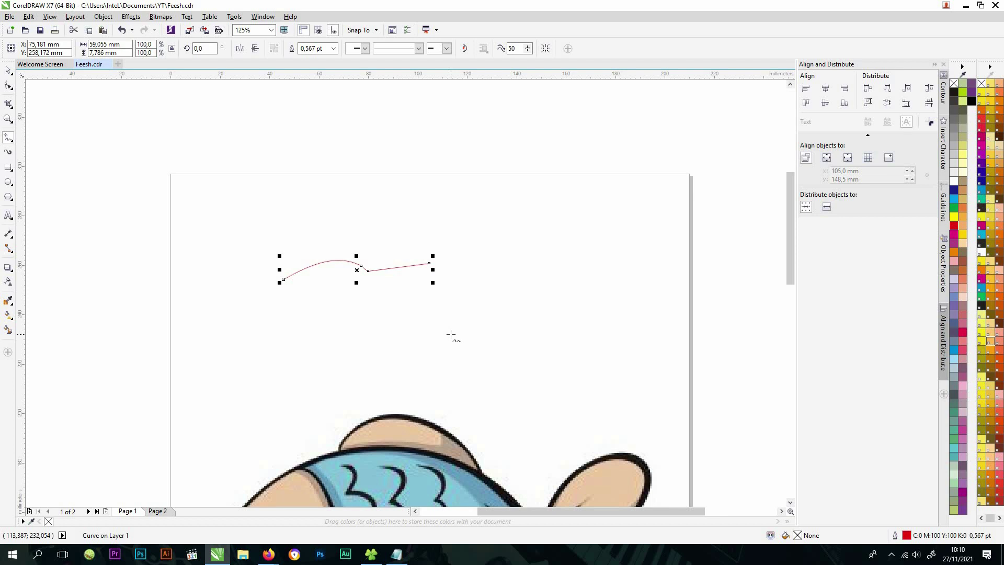
{"action": "key", "text": "Delete"}
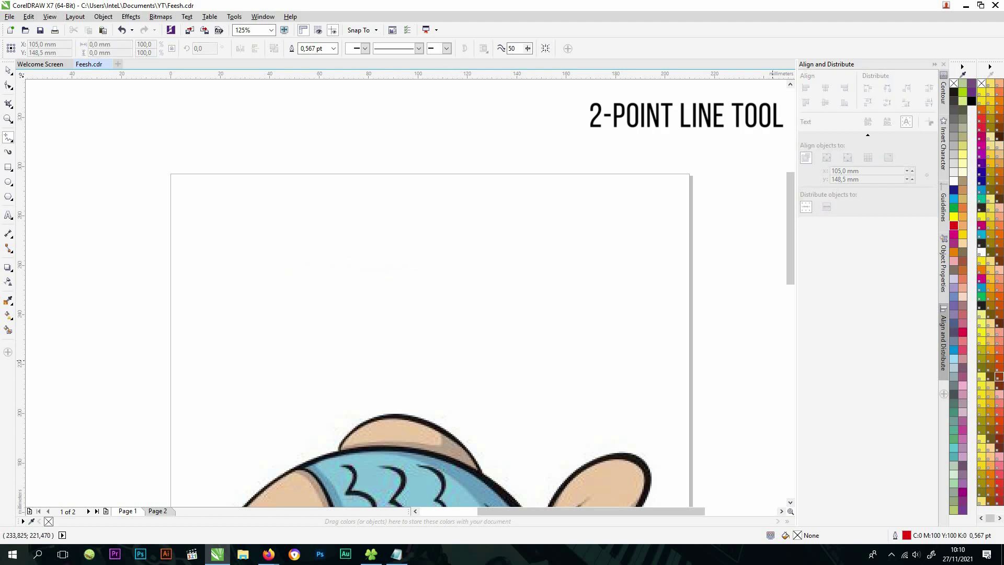
- Draw three slanted 2-Point Lines about 100, 94 and 50 mm wide above the fish, and undo all three
{"action": "left_click", "coordinate": [9, 137]}
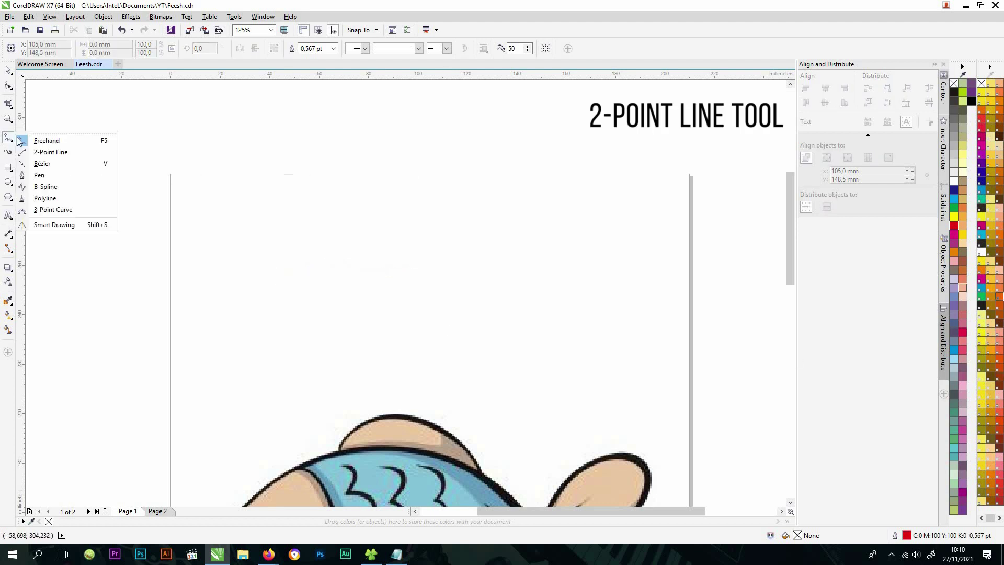
{"action": "left_click", "coordinate": [42, 151]}
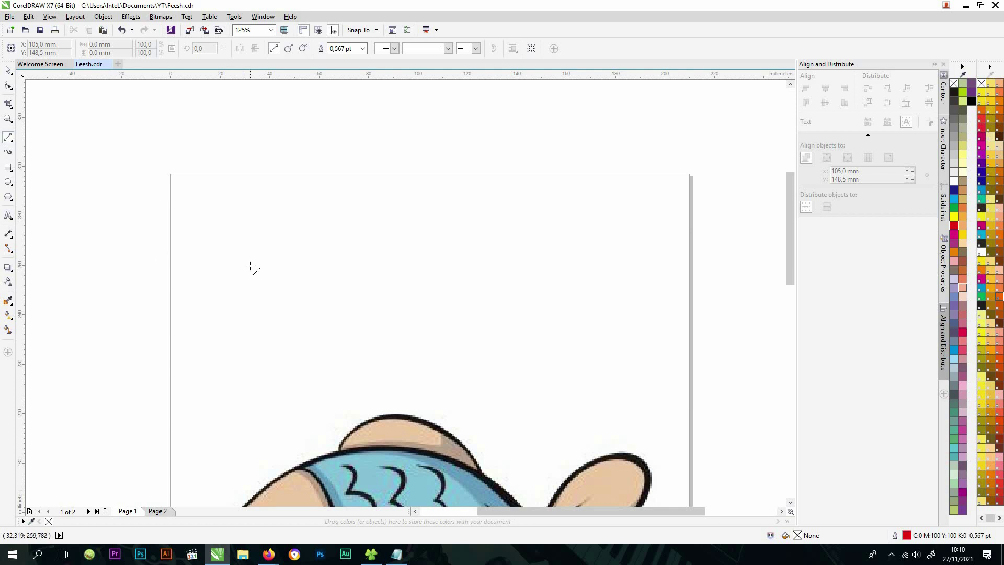
{"action": "left_click_drag", "start_coordinate": [251, 265], "coordinate": [498, 244]}
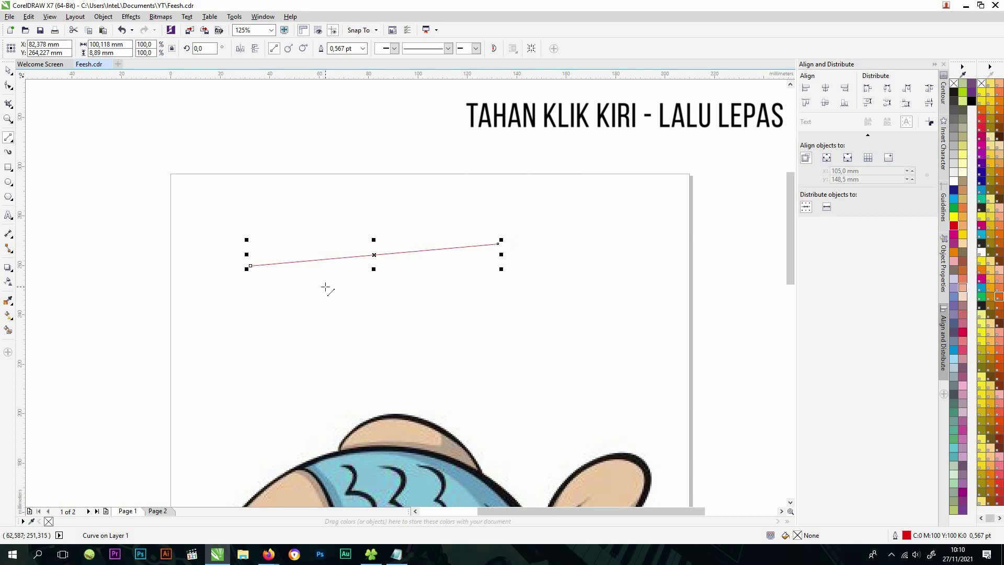
{"action": "left_click_drag", "start_coordinate": [325, 286], "coordinate": [558, 324]}
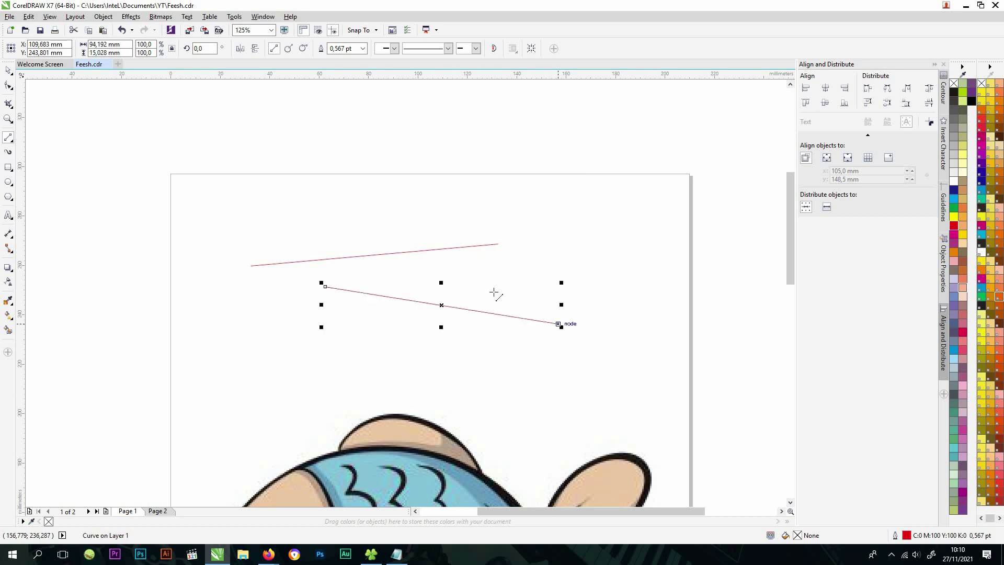
{"action": "left_click_drag", "start_coordinate": [491, 290], "coordinate": [615, 240]}
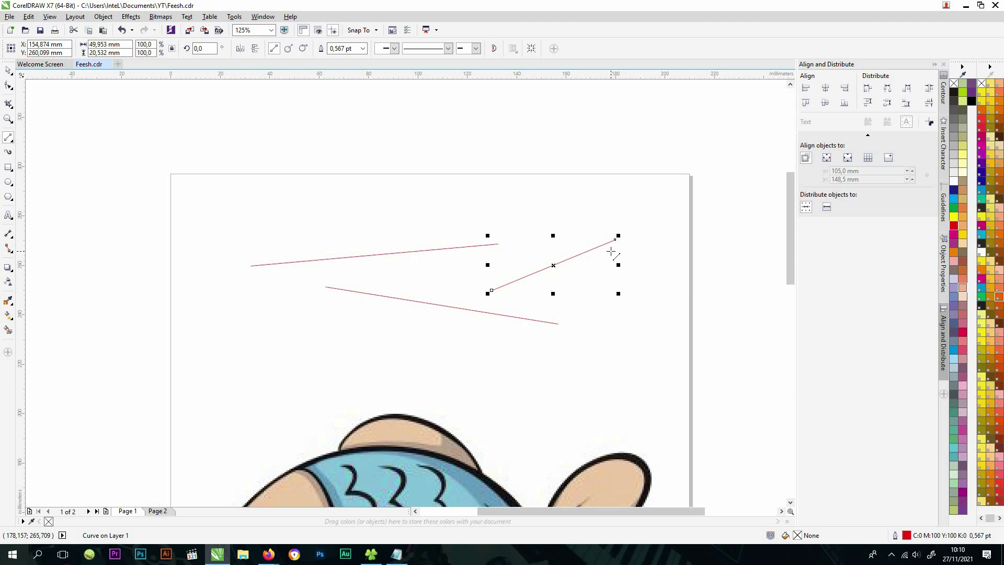
{"action": "key", "text": "ctrl+z"}
{"action": "key", "text": "ctrl+z"}
{"action": "key", "text": "ctrl+z"}
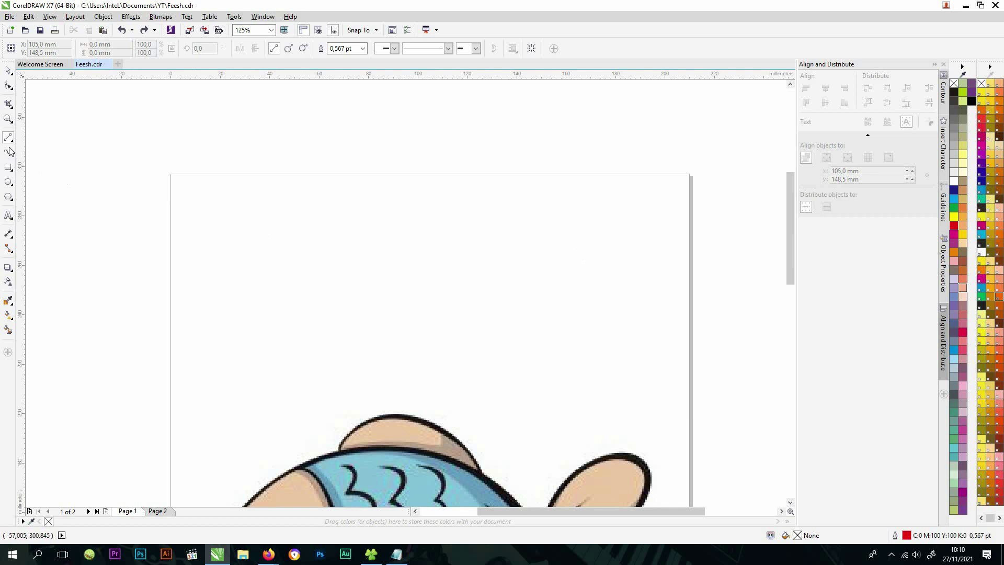
- Draw a closed, irregular curved shape with the Bézier tool above the fish, ending on its starting node
{"action": "left_click", "coordinate": [9, 138]}
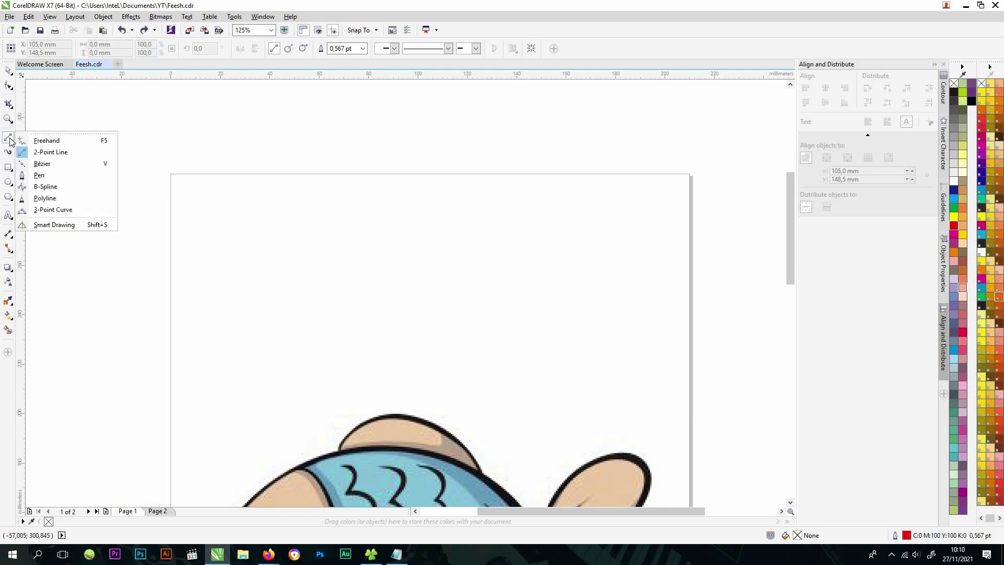
{"action": "left_click", "coordinate": [43, 163]}
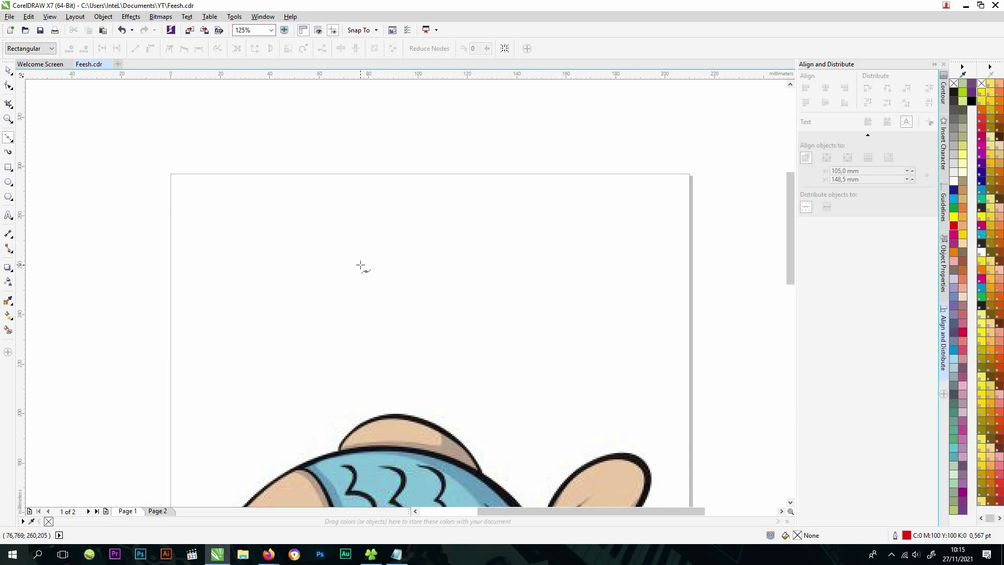
{"action": "left_click", "coordinate": [291, 294]}
{"action": "left_click", "coordinate": [394, 274]}
{"action": "left_click_drag", "start_coordinate": [401, 289], "coordinate": [449, 320]}
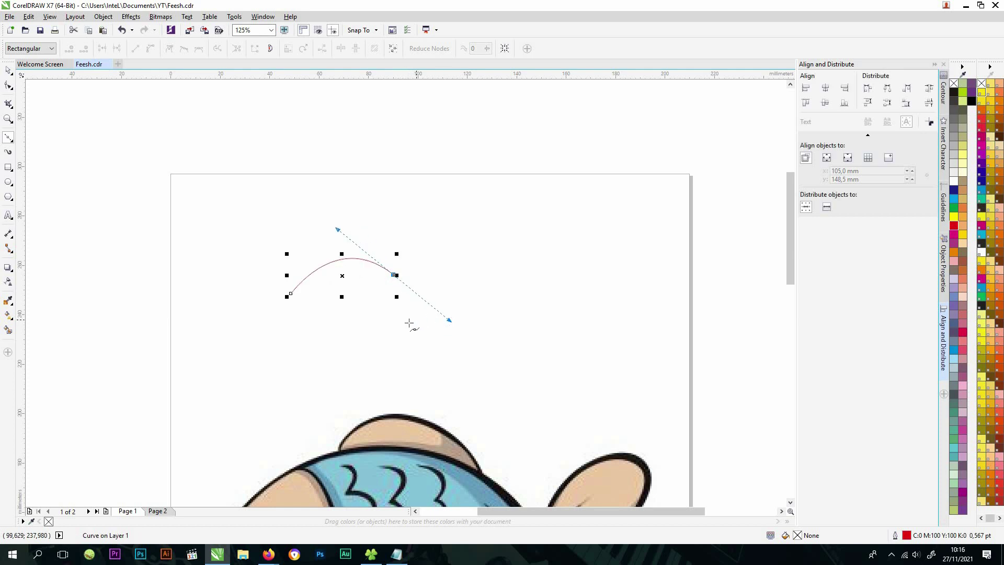
{"action": "left_click_drag", "start_coordinate": [407, 326], "coordinate": [340, 386]}
{"action": "left_click_drag", "start_coordinate": [306, 346], "coordinate": [270, 351]}
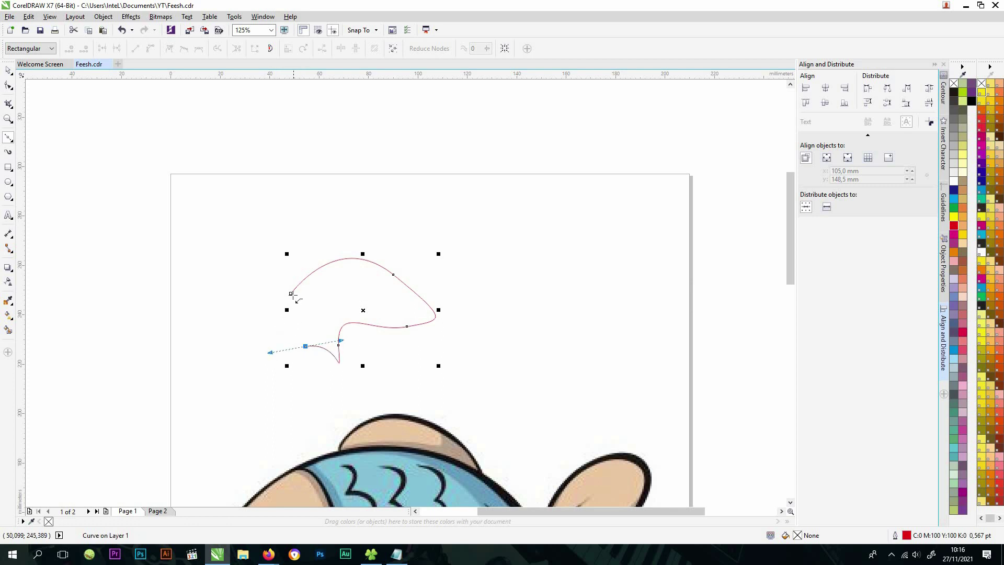
{"action": "left_click_drag", "start_coordinate": [291, 294], "coordinate": [331, 309]}
- Draw an open Bézier curve about 47 mm wide and 23 mm high beside the closed shape, and delete both curves
{"action": "left_click", "coordinate": [507, 257]}
{"action": "mouse_move", "coordinate": [572, 239]}
{"action": "left_mouse_down"}
{"action": "mouse_move", "coordinate": [599, 259]}
{"action": "mouse_move", "coordinate": [592, 322]}
{"action": "left_mouse_up"}
{"action": "left_click", "coordinate": [9, 70]}
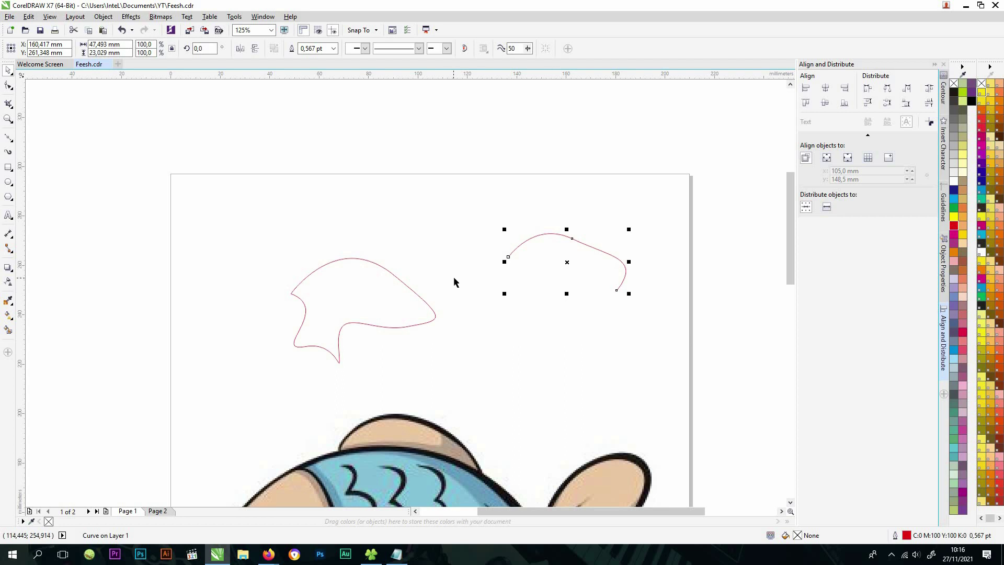
{"action": "left_click_drag", "start_coordinate": [253, 209], "coordinate": [677, 387]}
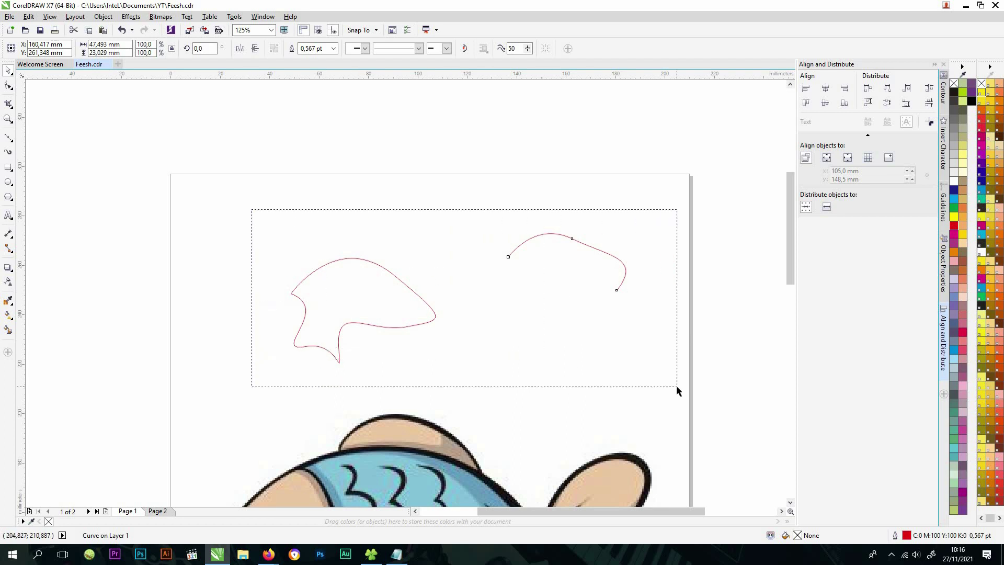
{"action": "key", "text": "Delete"}
- Draw a closed six-sided shape of straight Bézier segments above the fish, and delete it
{"action": "left_click", "coordinate": [9, 137]}
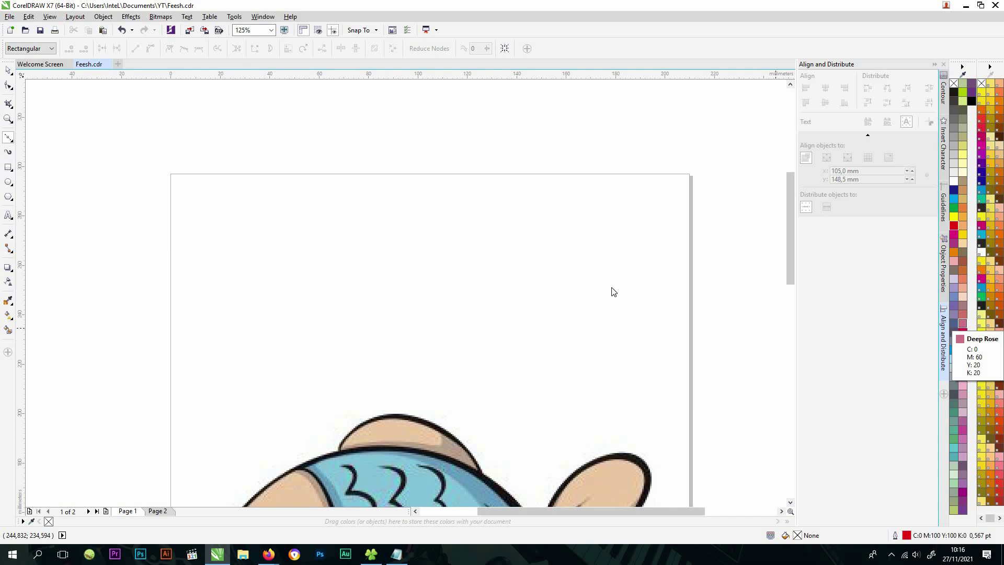
{"action": "left_click", "coordinate": [262, 286]}
{"action": "left_click", "coordinate": [307, 230]}
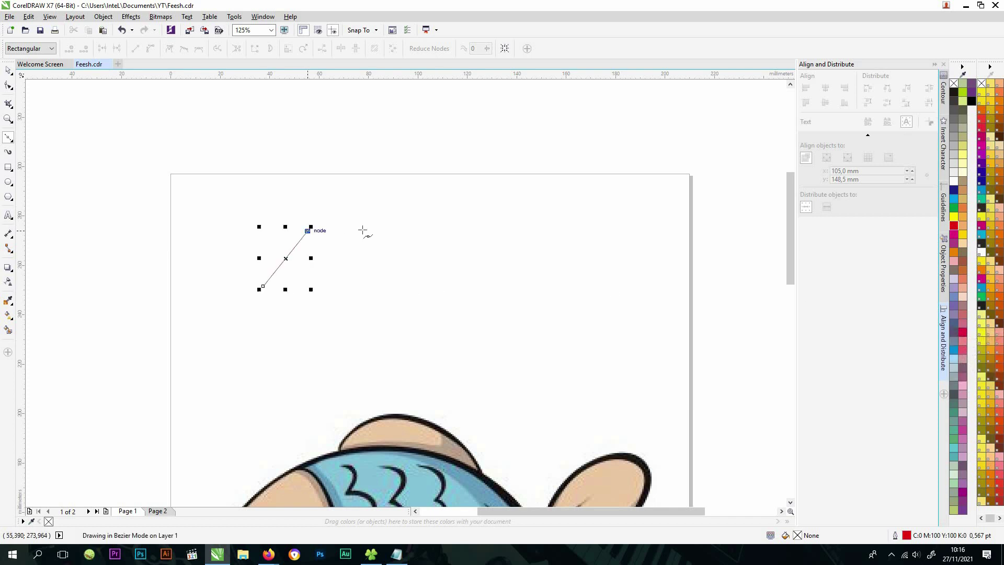
{"action": "left_click", "coordinate": [382, 229]}
{"action": "left_click", "coordinate": [460, 280]}
{"action": "left_click", "coordinate": [418, 323]}
{"action": "left_click", "coordinate": [329, 337]}
{"action": "left_click", "coordinate": [263, 286]}
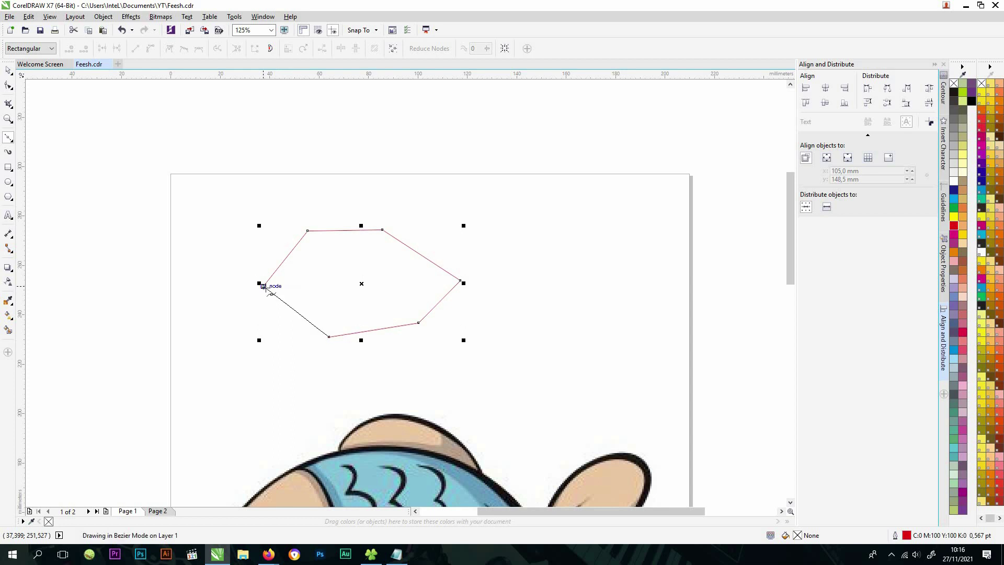
{"action": "key", "text": "Delete"}
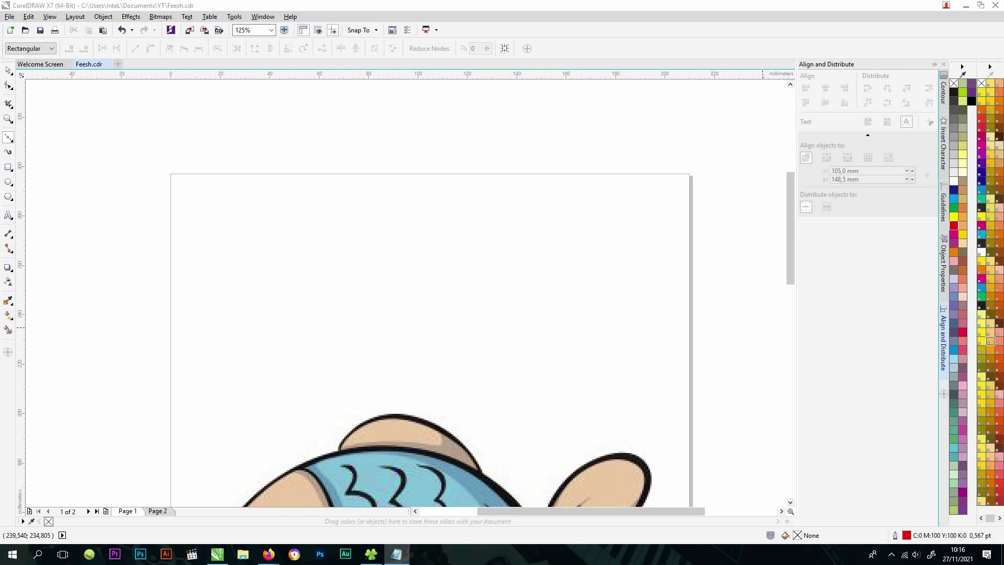
- Draw an open arch of smooth Bézier segments above the fish, bending each segment with its node handles
{"action": "left_click", "coordinate": [302, 258]}
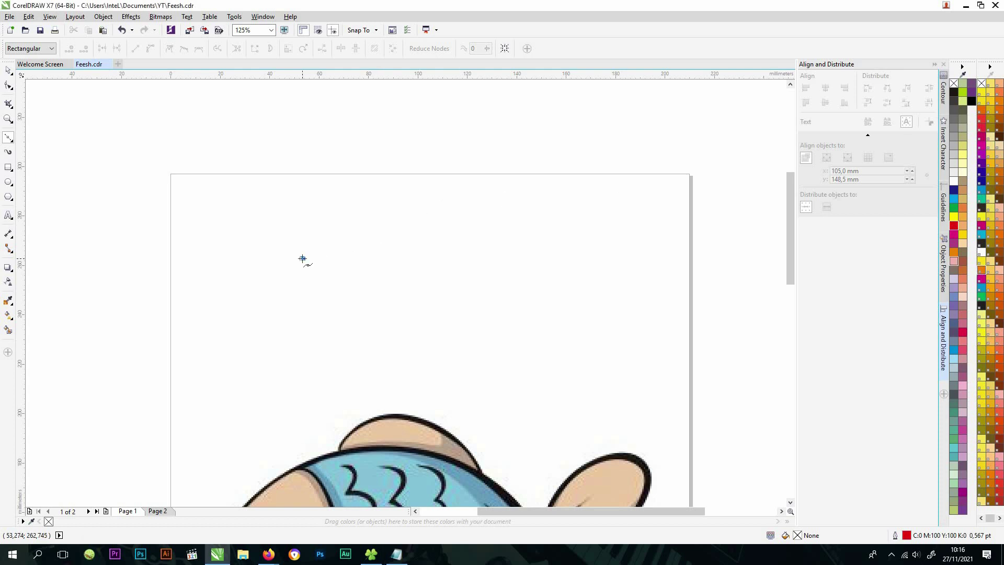
{"action": "left_click_drag", "start_coordinate": [426, 212], "coordinate": [509, 240]}
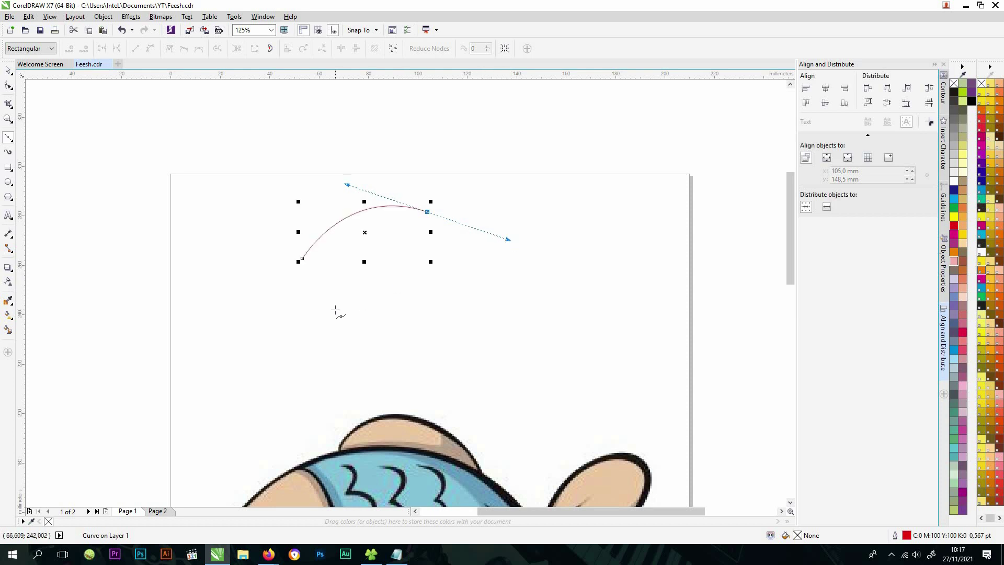
{"action": "mouse_move", "coordinate": [470, 294]}
{"action": "left_mouse_down"}
{"action": "mouse_move", "coordinate": [439, 319]}
{"action": "mouse_move", "coordinate": [459, 312]}
{"action": "mouse_move", "coordinate": [486, 264]}
{"action": "mouse_move", "coordinate": [437, 309]}
{"action": "mouse_move", "coordinate": [495, 331]}
{"action": "mouse_move", "coordinate": [489, 354]}
{"action": "mouse_move", "coordinate": [466, 303]}
{"action": "mouse_move", "coordinate": [511, 299]}
{"action": "mouse_move", "coordinate": [473, 329]}
{"action": "mouse_move", "coordinate": [516, 320]}
{"action": "left_mouse_up"}
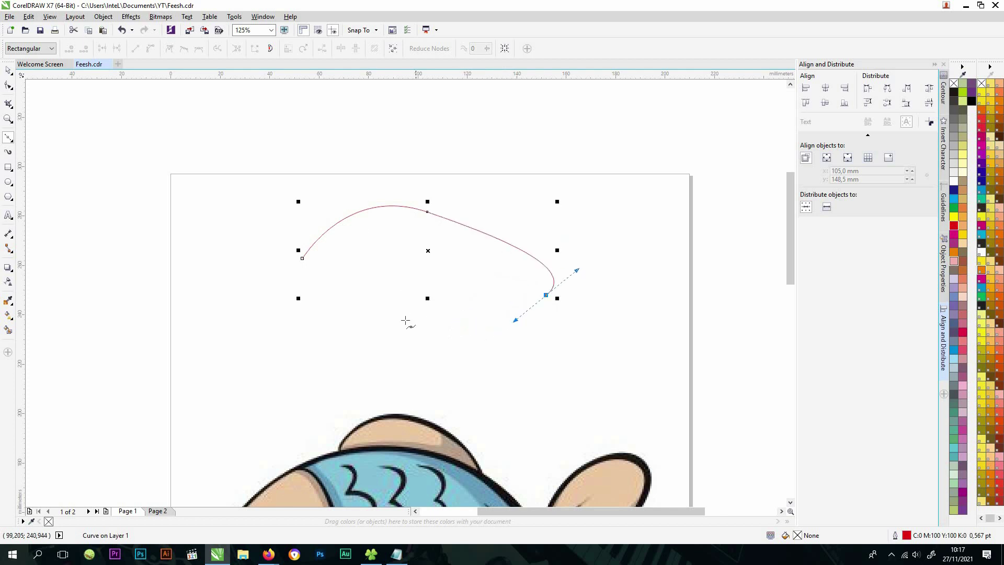
{"action": "left_click_drag", "start_coordinate": [457, 285], "coordinate": [435, 347]}
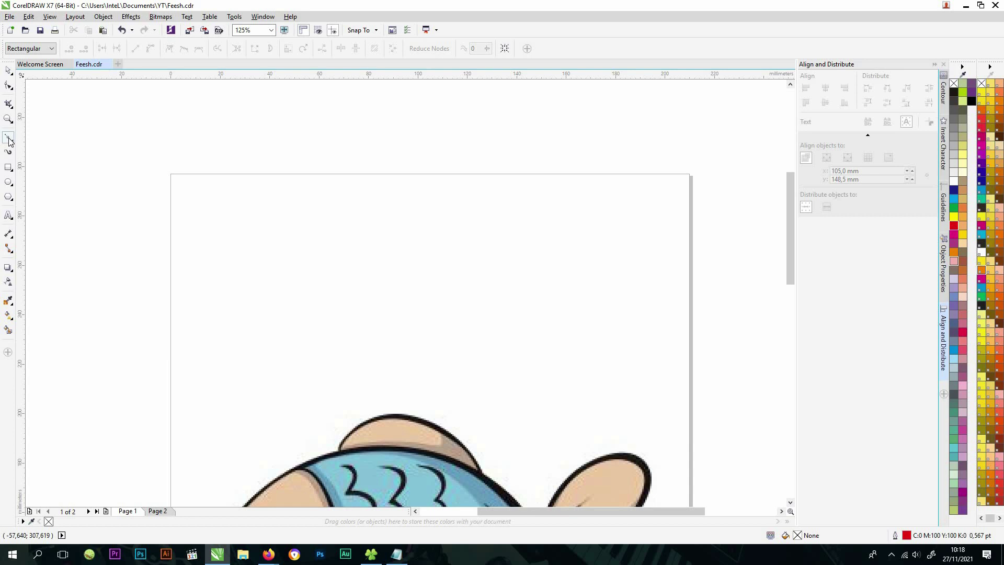
- Draw an open Pen tool path about 128 mm wide and 67 mm high above the fish, mixing curved and straight segments, and delete it
{"action": "left_click", "coordinate": [9, 141]}
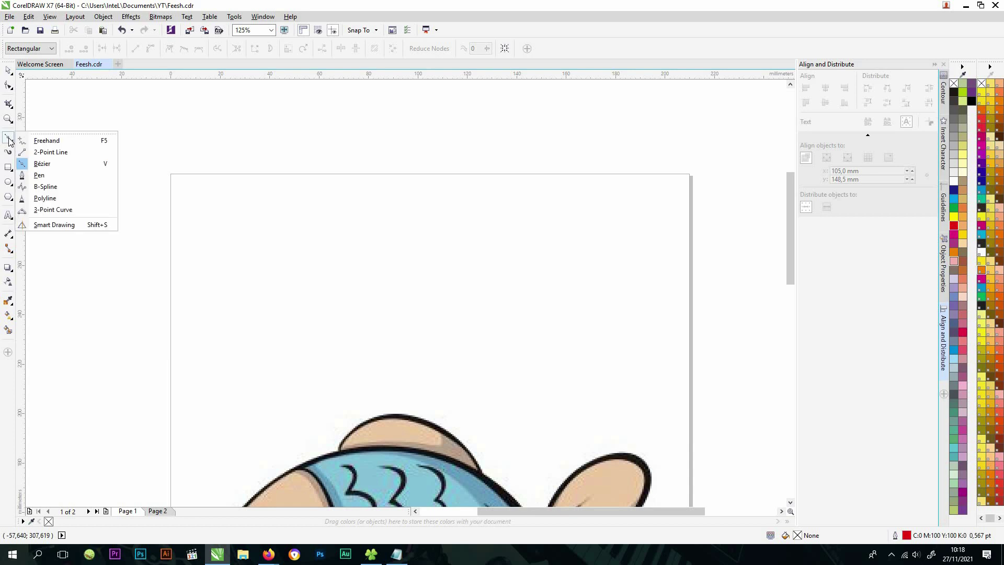
{"action": "left_click", "coordinate": [57, 178]}
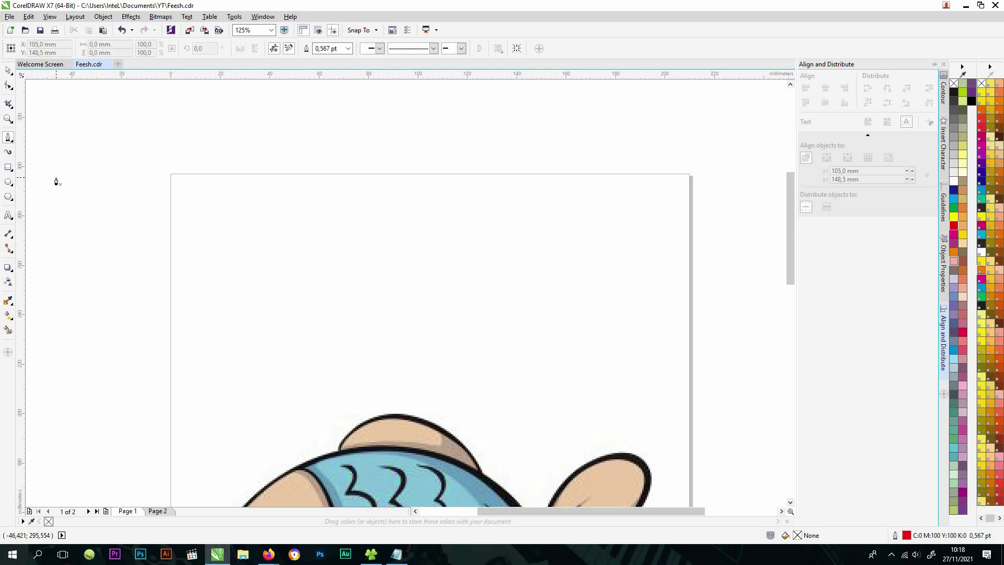
{"action": "left_click", "coordinate": [208, 240]}
{"action": "left_click_drag", "start_coordinate": [300, 202], "coordinate": [363, 220]}
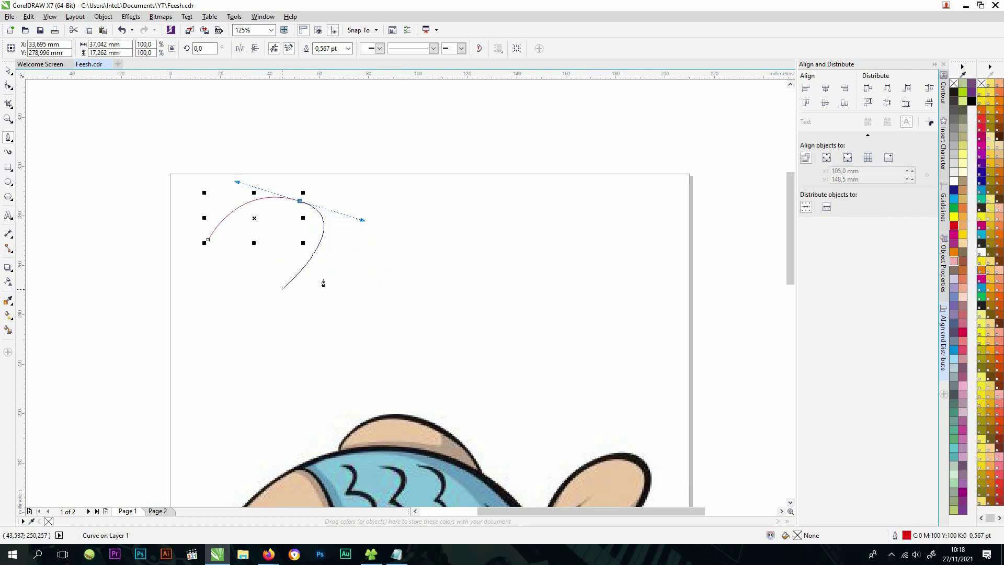
{"action": "left_click", "coordinate": [340, 122]}
{"action": "left_click", "coordinate": [474, 123]}
{"action": "left_click_drag", "start_coordinate": [483, 215], "coordinate": [401, 254]}
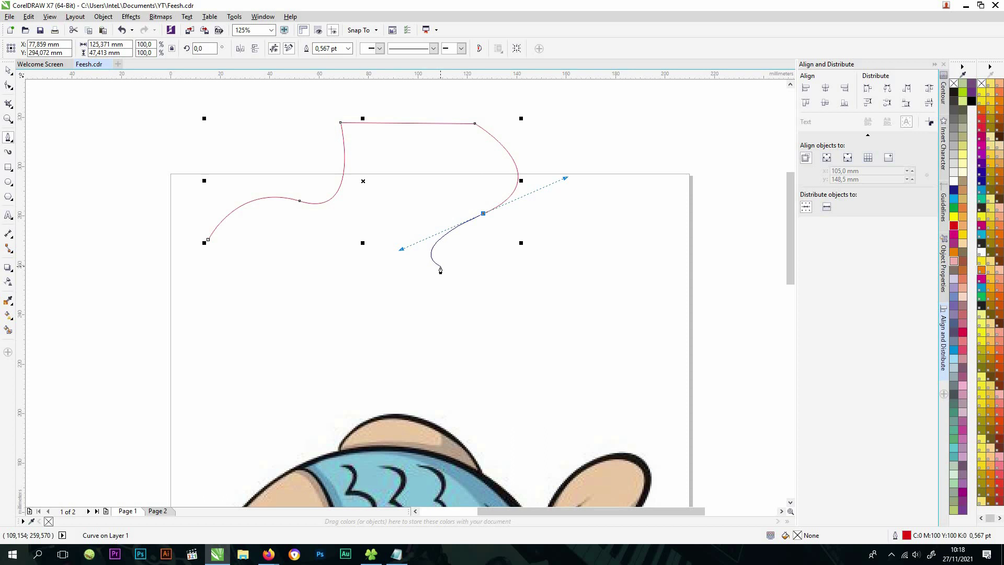
{"action": "left_click", "coordinate": [517, 302]}
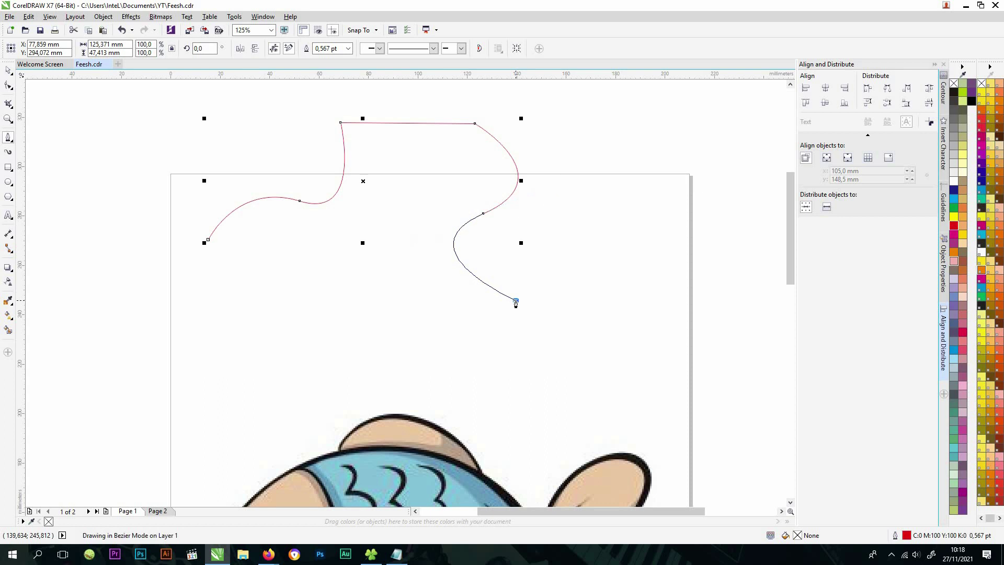
{"action": "mouse_move", "coordinate": [516, 301]}
{"action": "left_mouse_down"}
{"action": "mouse_move", "coordinate": [468, 326]}
{"action": "mouse_move", "coordinate": [387, 252]}
{"action": "mouse_move", "coordinate": [428, 161]}
{"action": "mouse_move", "coordinate": [418, 274]}
{"action": "mouse_move", "coordinate": [489, 303]}
{"action": "mouse_move", "coordinate": [524, 290]}
{"action": "left_mouse_up"}
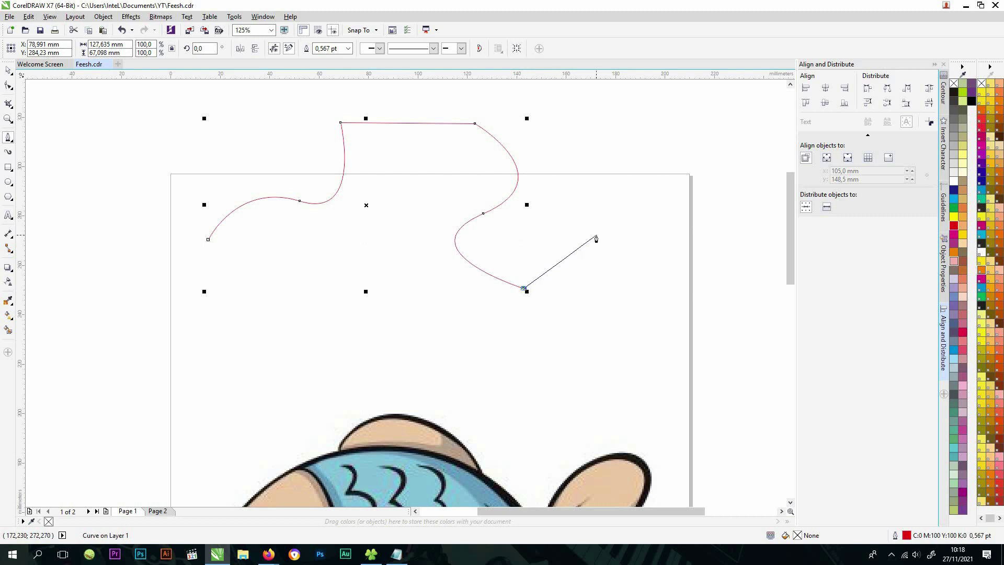
{"action": "key", "text": "Delete"}
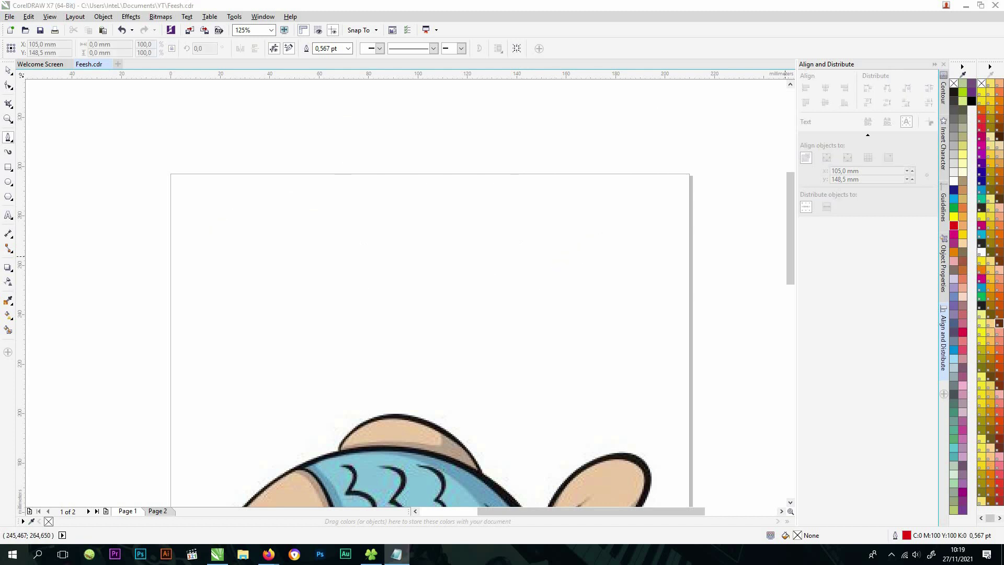
- Draw a closed rounded B-Spline shape about 49 mm wide and 40 mm high above the fish, and delete it
{"action": "left_click", "coordinate": [9, 138]}
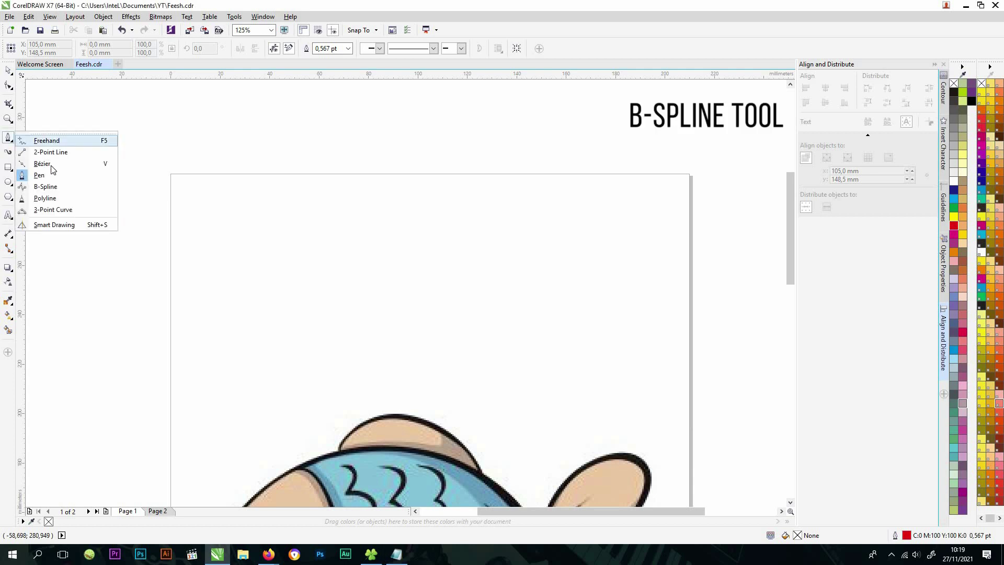
{"action": "left_click", "coordinate": [52, 186]}
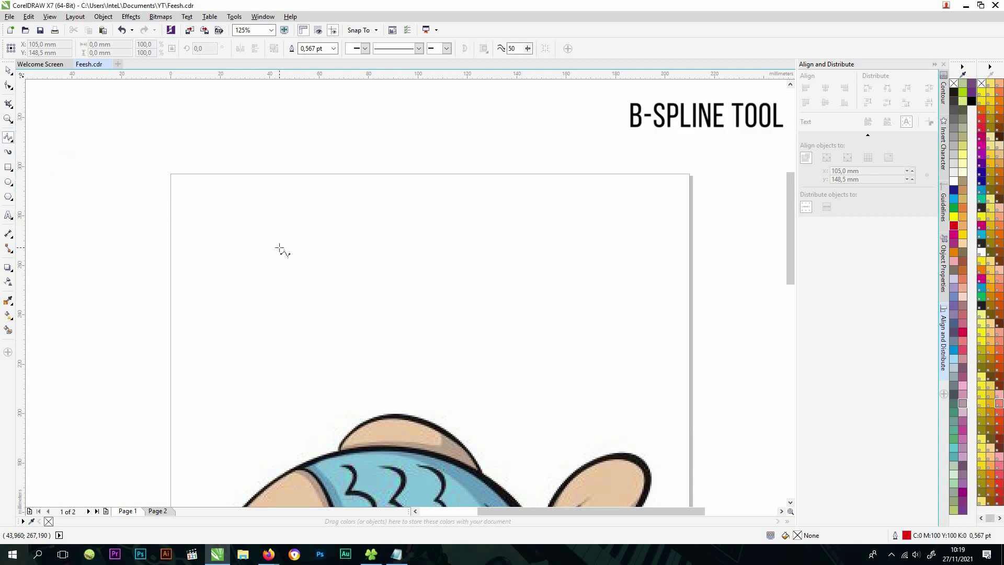
{"action": "left_click", "coordinate": [236, 285]}
{"action": "left_click", "coordinate": [290, 221]}
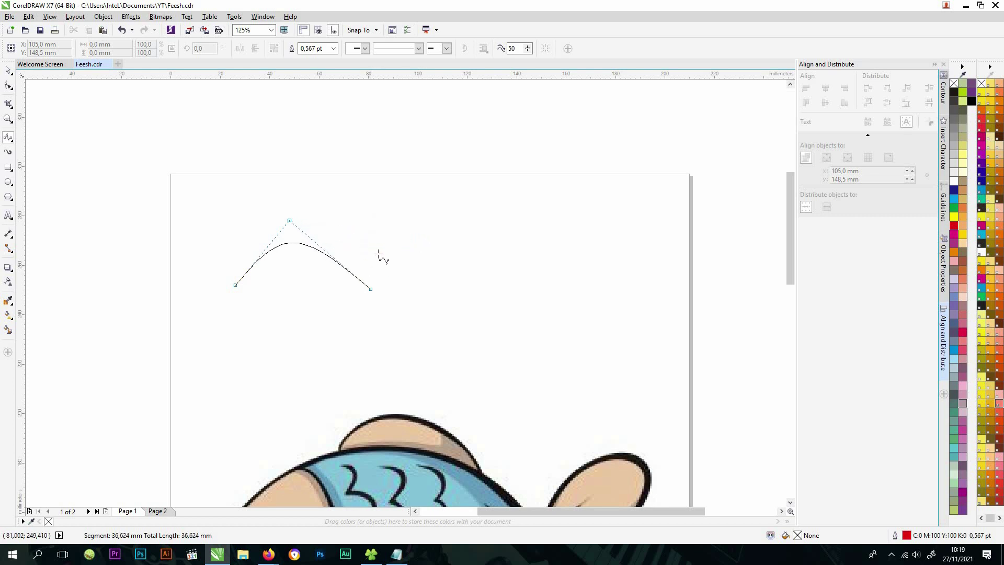
{"action": "left_click", "coordinate": [382, 239]}
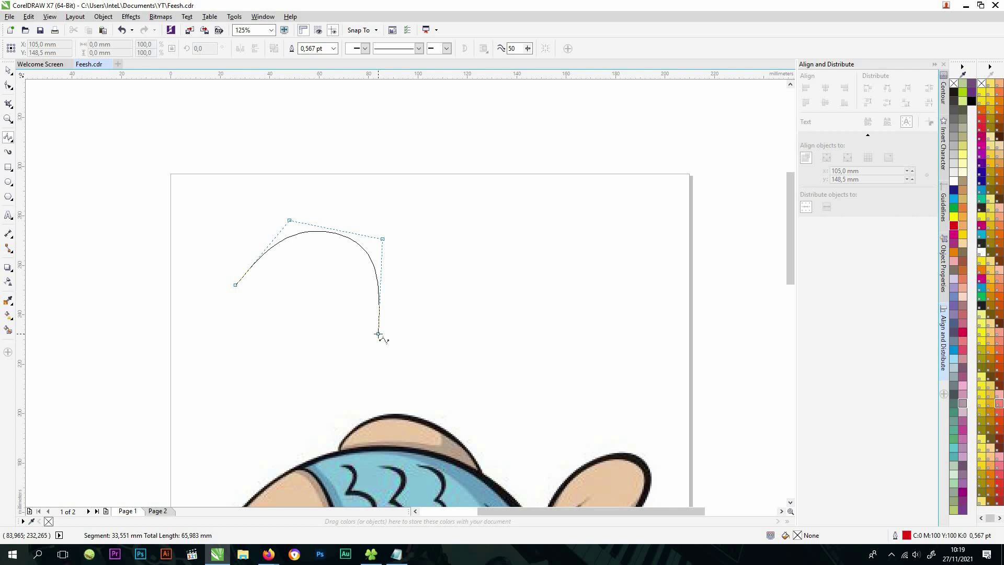
{"action": "left_click", "coordinate": [378, 334]}
{"action": "left_click", "coordinate": [298, 329]}
{"action": "left_click", "coordinate": [253, 308]}
{"action": "left_click", "coordinate": [236, 286]}
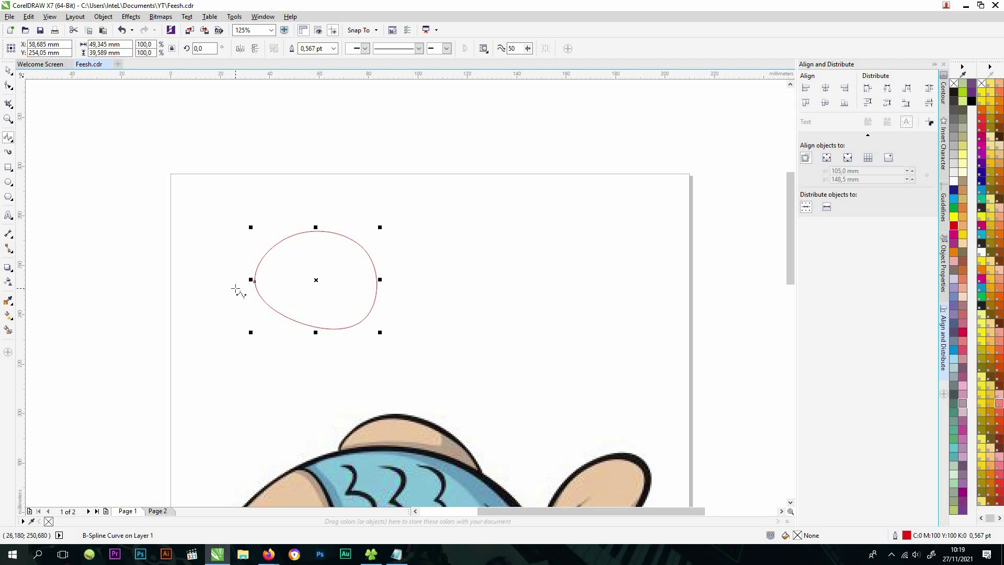
{"action": "key", "text": "Delete"}
- Draw an open B-Spline arch about 81 mm wide and 54 mm high above the fish, and delete it
{"action": "left_click", "coordinate": [271, 265]}
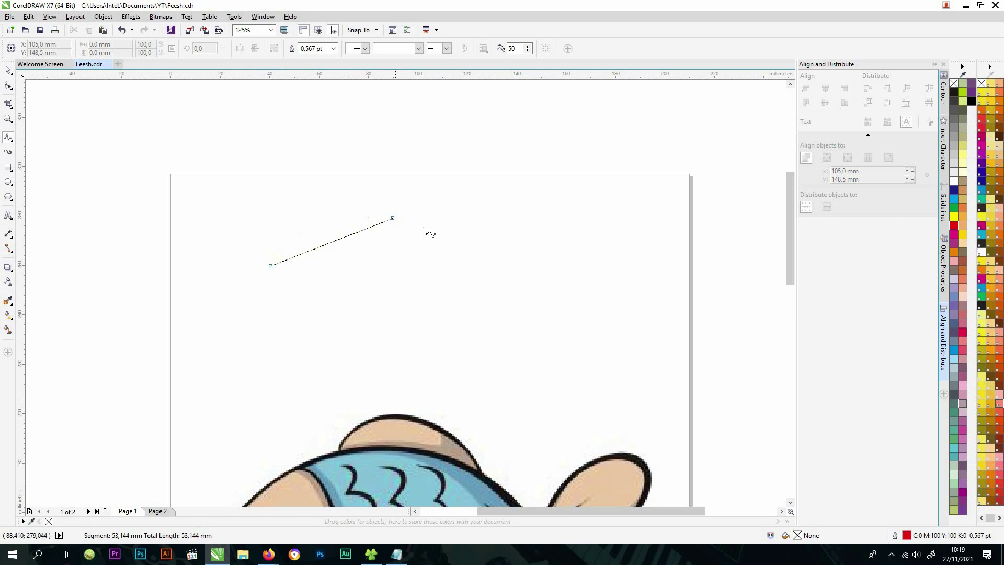
{"action": "left_click", "coordinate": [360, 216]}
{"action": "left_click", "coordinate": [465, 276]}
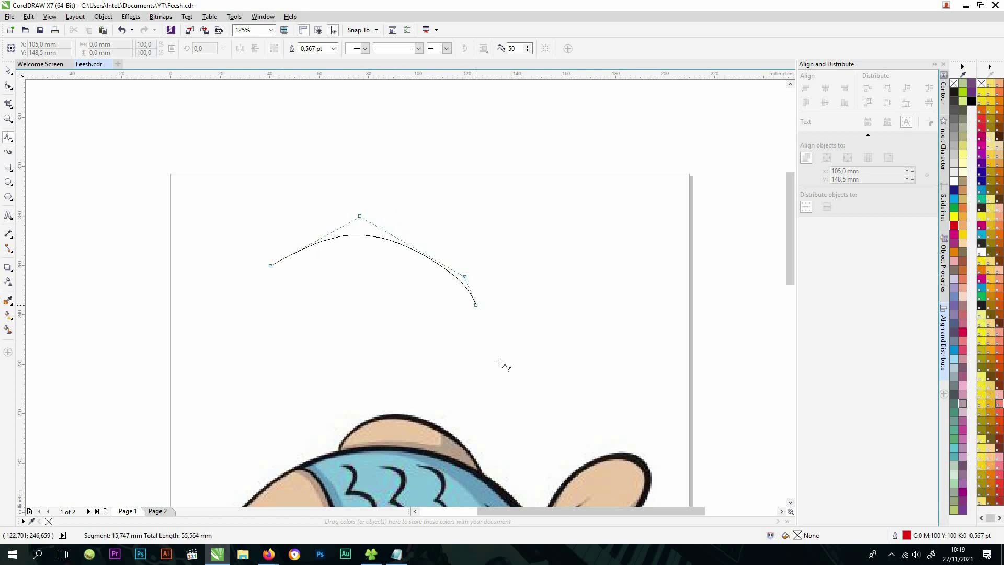
{"action": "double_click", "coordinate": [471, 370]}
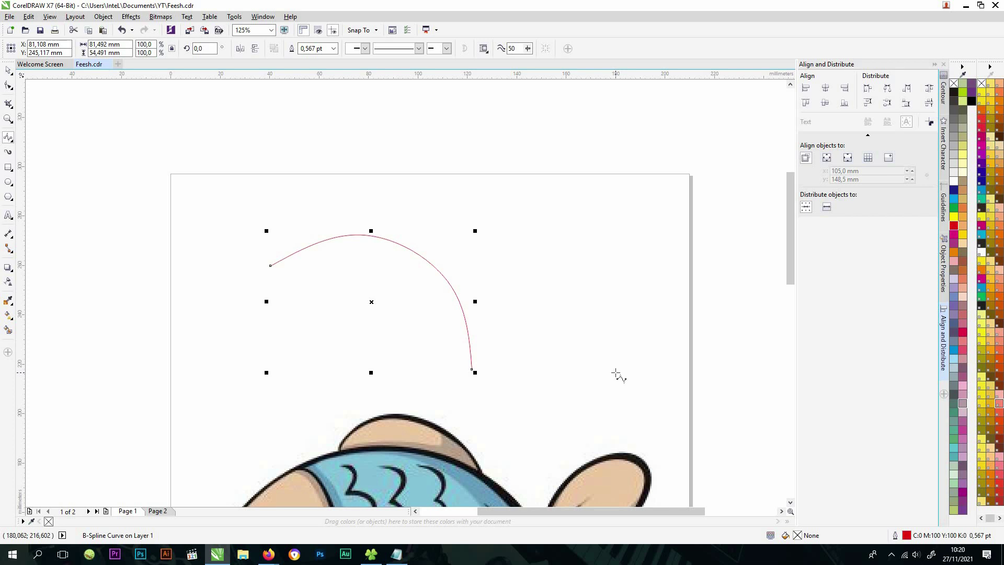
{"action": "key", "text": "Delete"}
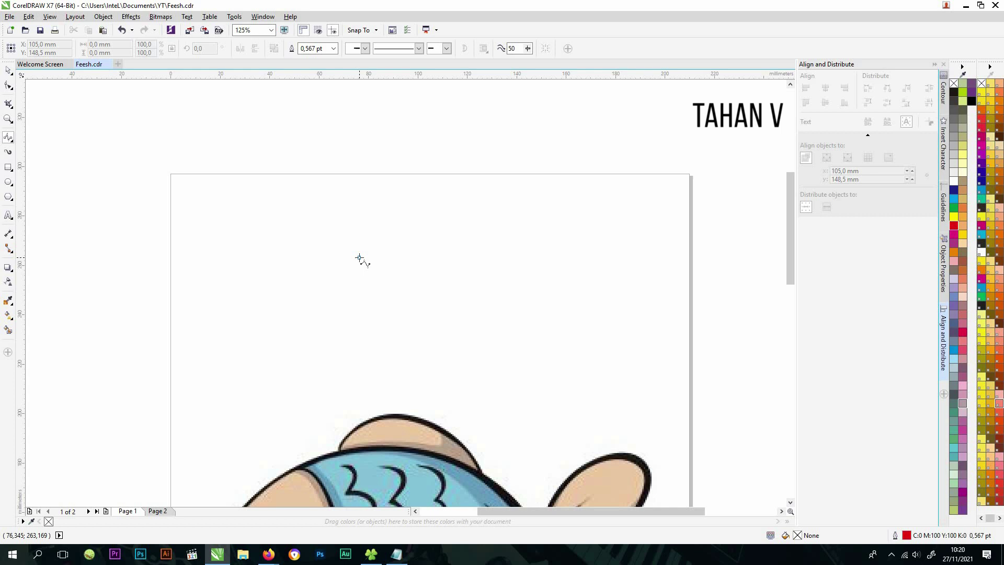
- Draw a closed five-sided B-Spline shape with straight segments and sharp corners above the fish, and delete it
{"action": "left_click", "coordinate": [359, 257]}
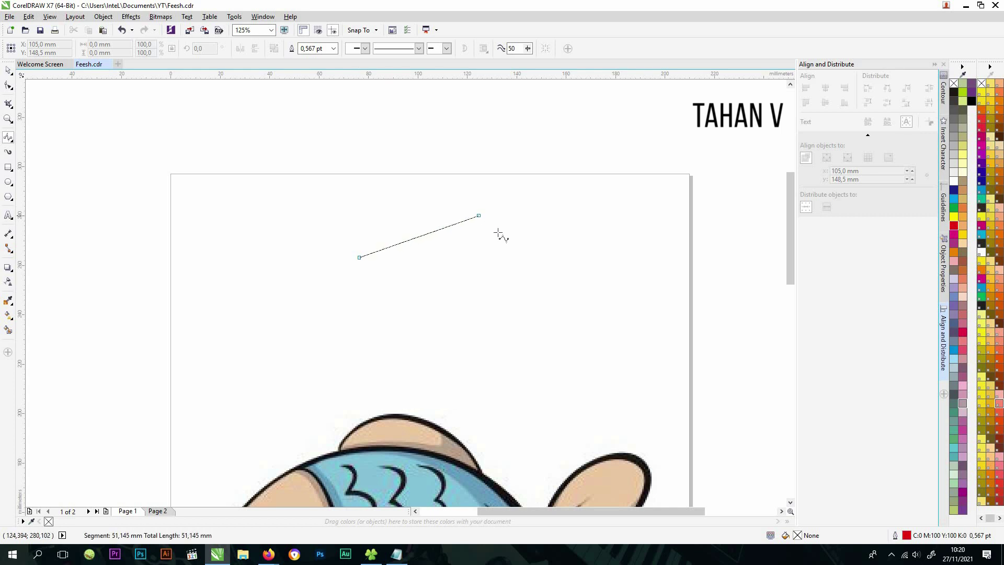
{"action": "left_click", "coordinate": [503, 254]}
{"action": "left_click", "coordinate": [560, 312]}
{"action": "left_click", "coordinate": [465, 320]}
{"action": "left_click", "coordinate": [389, 297]}
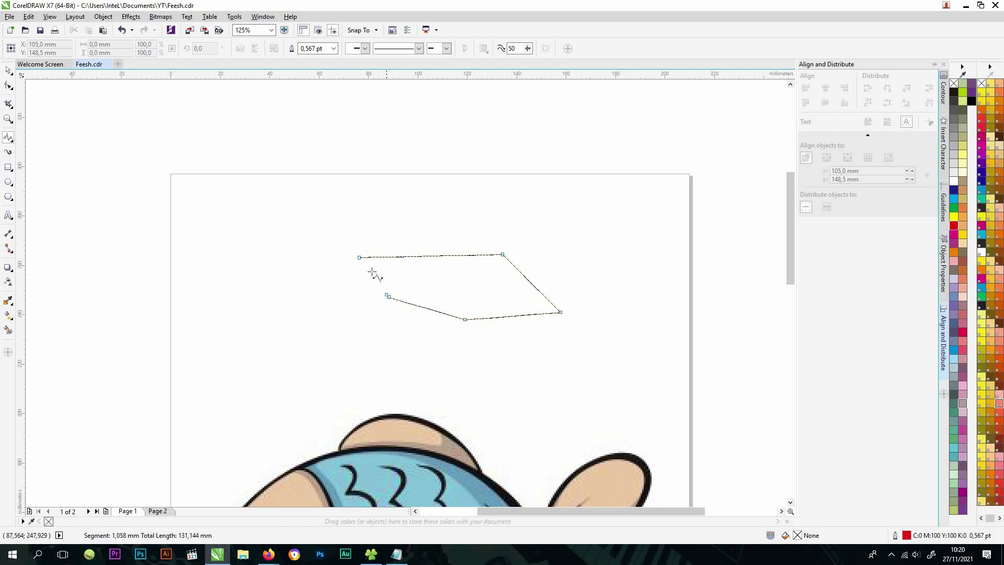
{"action": "left_click", "coordinate": [360, 257]}
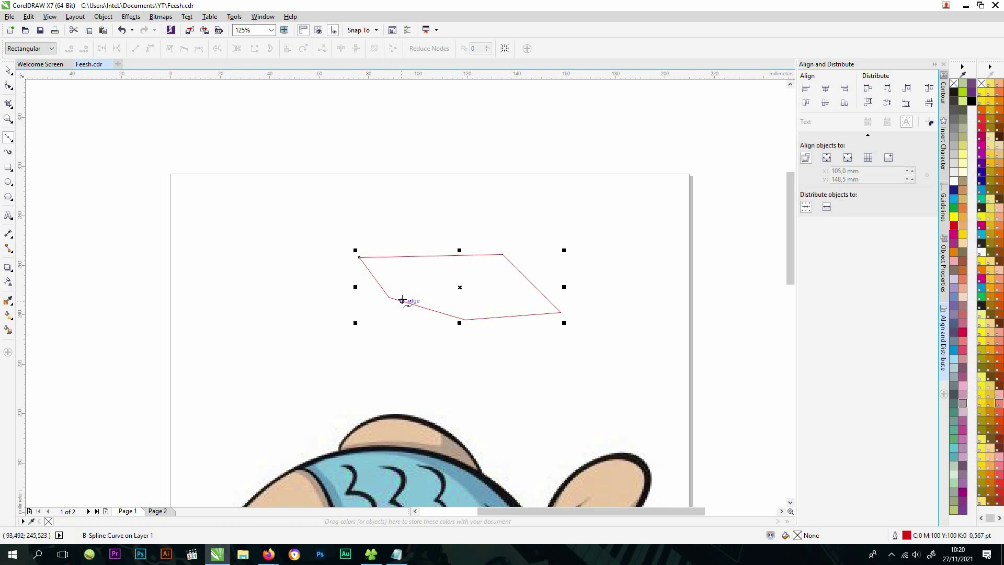
{"action": "key", "text": "Delete"}
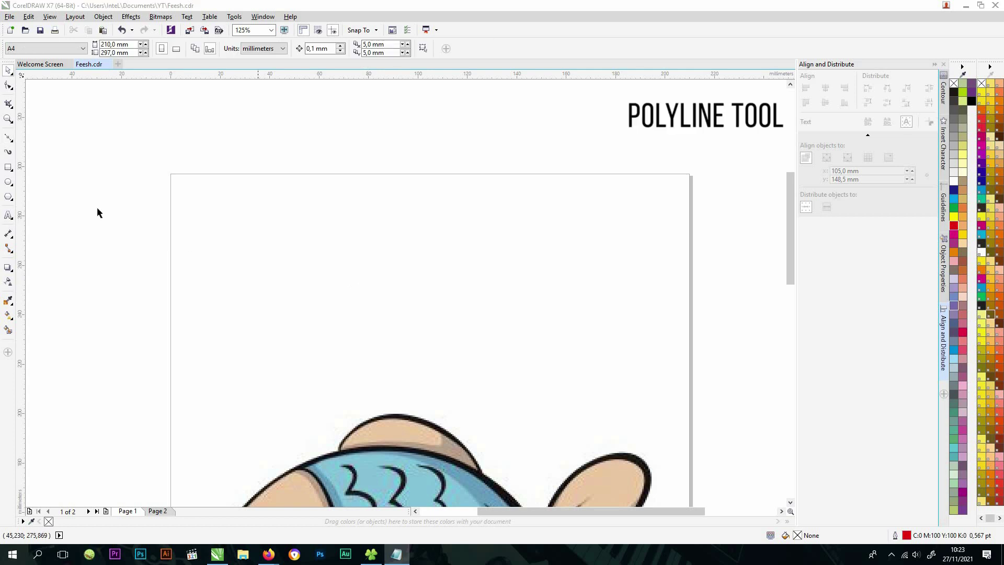
- Draw an open wavy curve about 46 mm wide and 19 mm high above the fish with the Polyline tool
{"action": "left_click", "coordinate": [10, 138]}
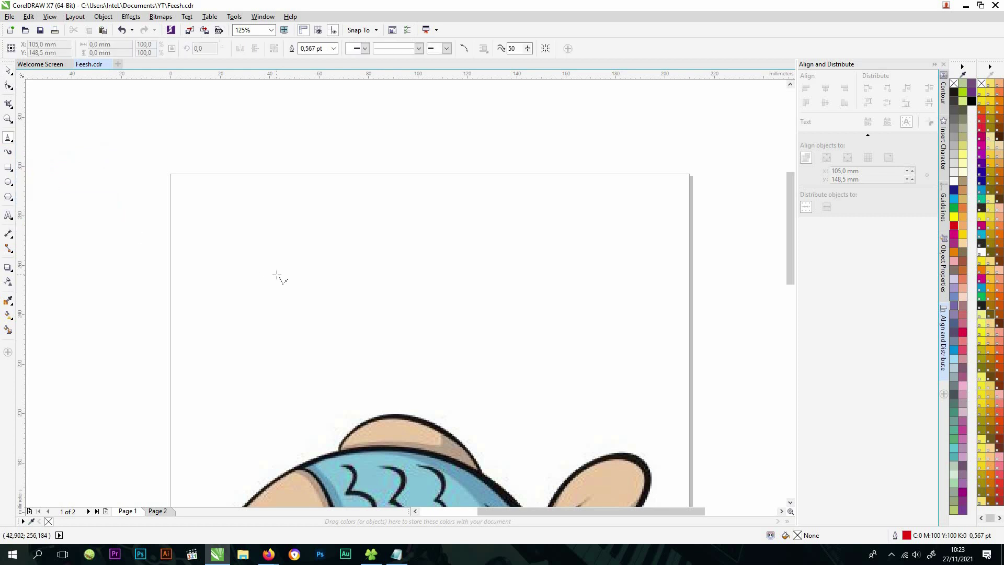
{"action": "mouse_move", "coordinate": [277, 275]}
{"action": "left_mouse_down"}
{"action": "mouse_move", "coordinate": [295, 236]}
{"action": "mouse_move", "coordinate": [323, 247]}
{"action": "mouse_move", "coordinate": [335, 274]}
{"action": "mouse_move", "coordinate": [355, 273]}
{"action": "mouse_move", "coordinate": [369, 241]}
{"action": "mouse_move", "coordinate": [395, 242]}
{"action": "left_mouse_up"}
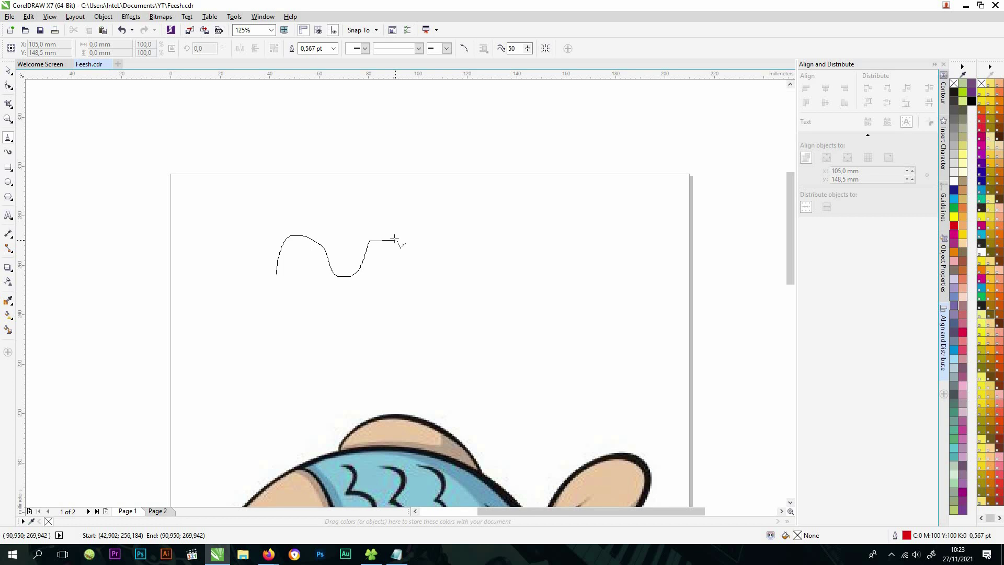
{"action": "left_click", "coordinate": [390, 229]}
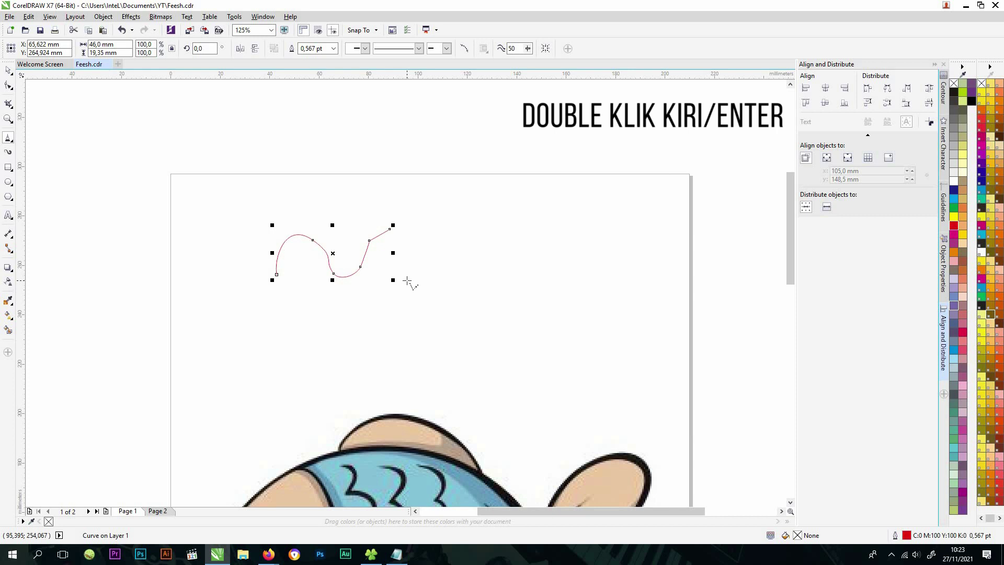
- Draw two closed round Polyline shapes beside the wavy curve, about 26 × 24 mm and 25 × 18 mm, and delete all three curves
{"action": "mouse_move", "coordinate": [423, 254]}
{"action": "left_mouse_down"}
{"action": "mouse_move", "coordinate": [450, 228]}
{"action": "mouse_move", "coordinate": [487, 255]}
{"action": "mouse_move", "coordinate": [478, 283]}
{"action": "mouse_move", "coordinate": [427, 278]}
{"action": "mouse_move", "coordinate": [423, 256]}
{"action": "left_mouse_up"}
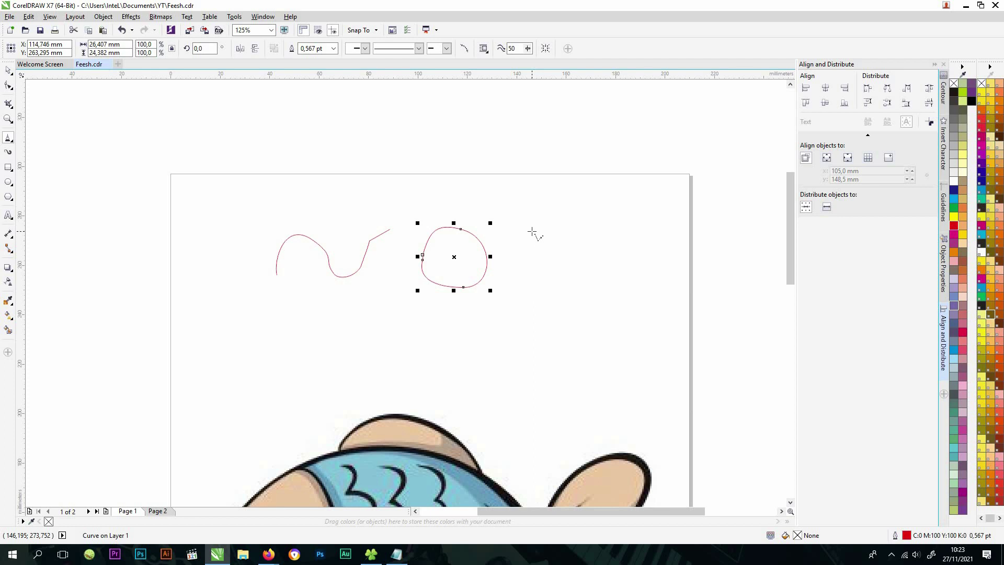
{"action": "mouse_move", "coordinate": [532, 232]}
{"action": "left_mouse_down"}
{"action": "mouse_move", "coordinate": [568, 224]}
{"action": "mouse_move", "coordinate": [586, 241]}
{"action": "mouse_move", "coordinate": [565, 269]}
{"action": "mouse_move", "coordinate": [531, 231]}
{"action": "left_mouse_up"}
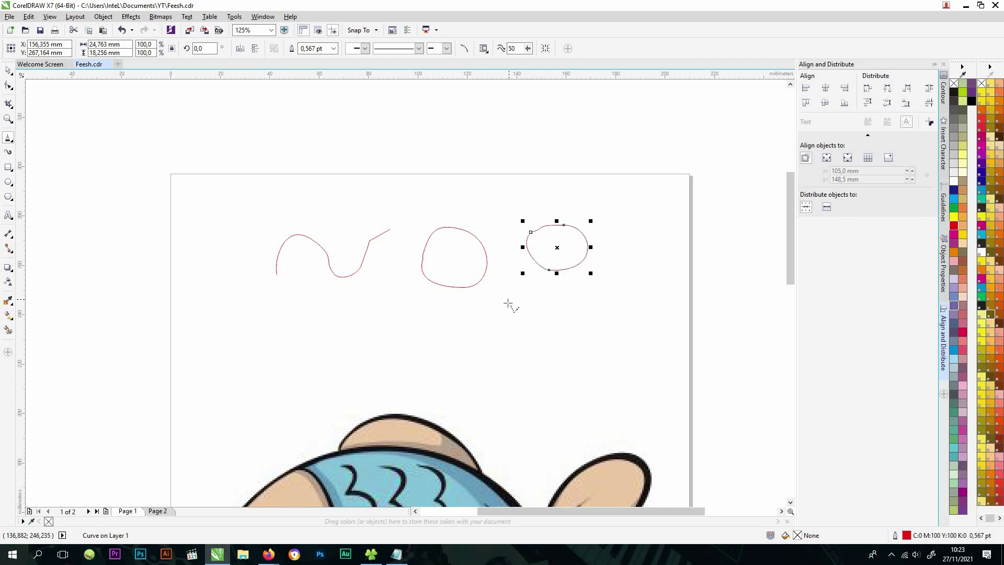
{"action": "key", "text": "space"}
{"action": "left_click_drag", "start_coordinate": [233, 192], "coordinate": [638, 310]}
{"action": "key", "text": "Delete"}
{"action": "key", "text": "space"}
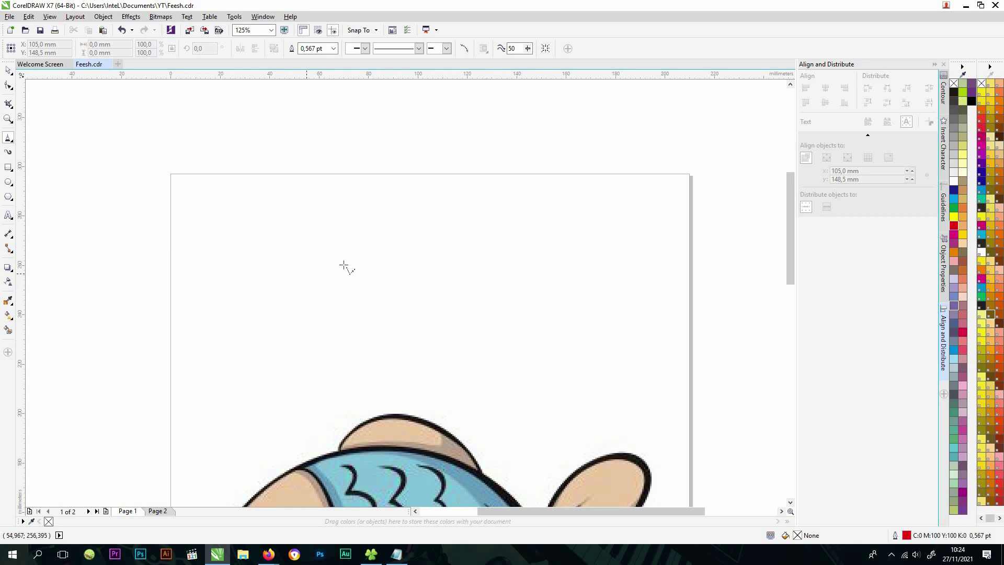
- Draw an open Polyline path of four straight segments, about 77 mm wide and 28 mm high, above the fish, and delete it
{"action": "left_click", "coordinate": [259, 242]}
{"action": "left_click", "coordinate": [370, 206]}
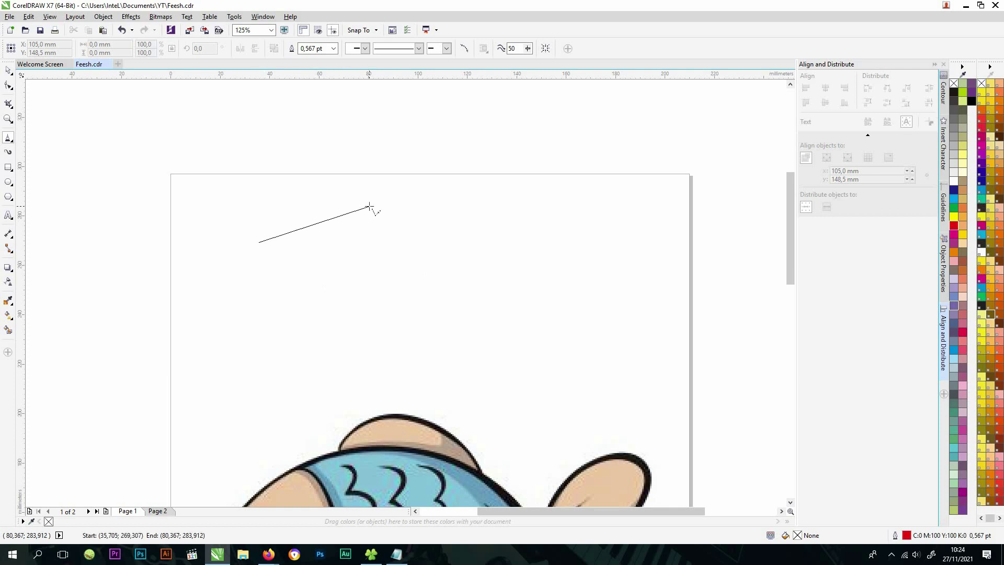
{"action": "left_click", "coordinate": [450, 233]}
{"action": "left_click", "coordinate": [376, 274]}
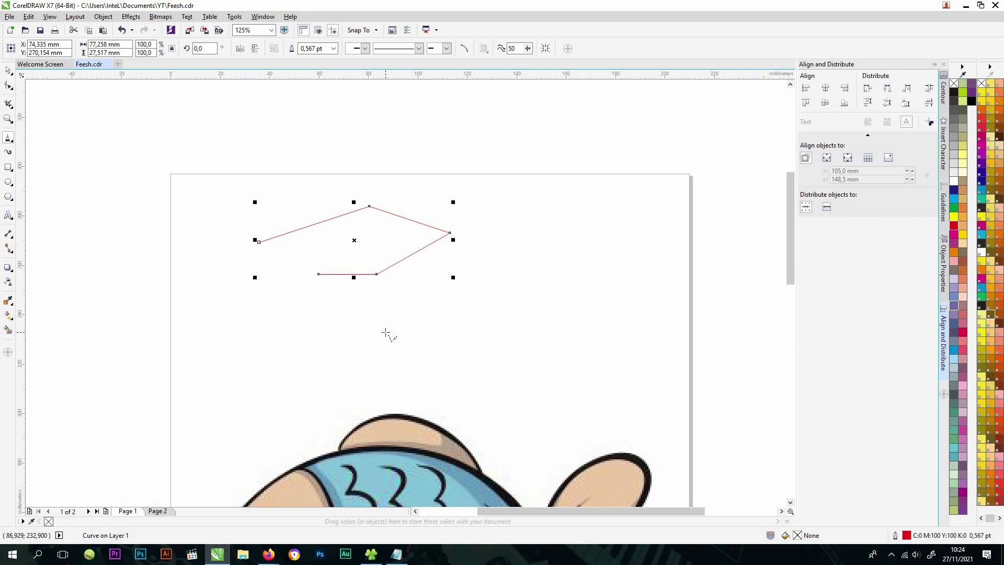
{"action": "key", "text": "Delete"}
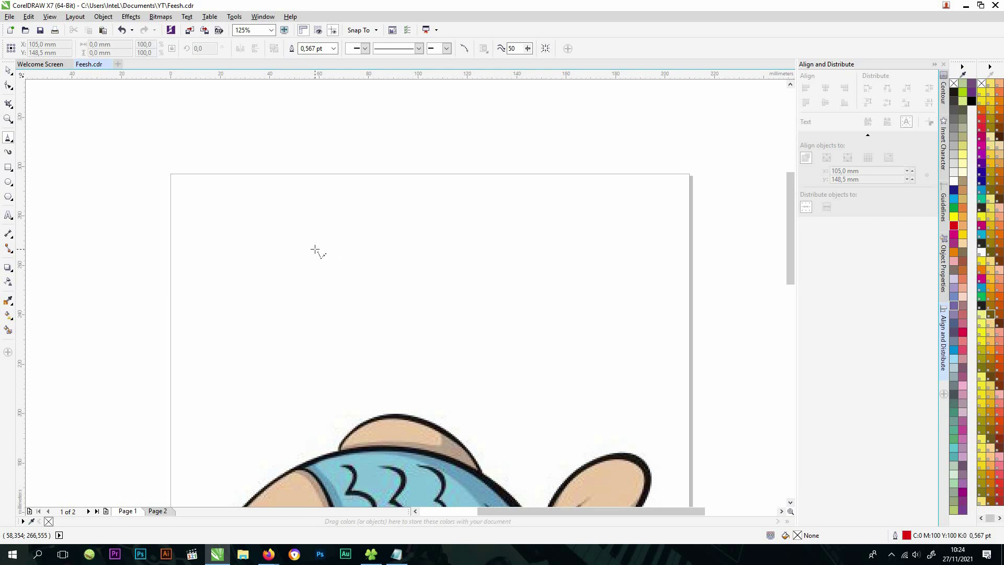
- Draw a spiral of Polyline arcs about 50 mm wide and 41 mm high above the fish, and delete it
{"action": "left_click_drag", "start_coordinate": [316, 250], "coordinate": [439, 248]}
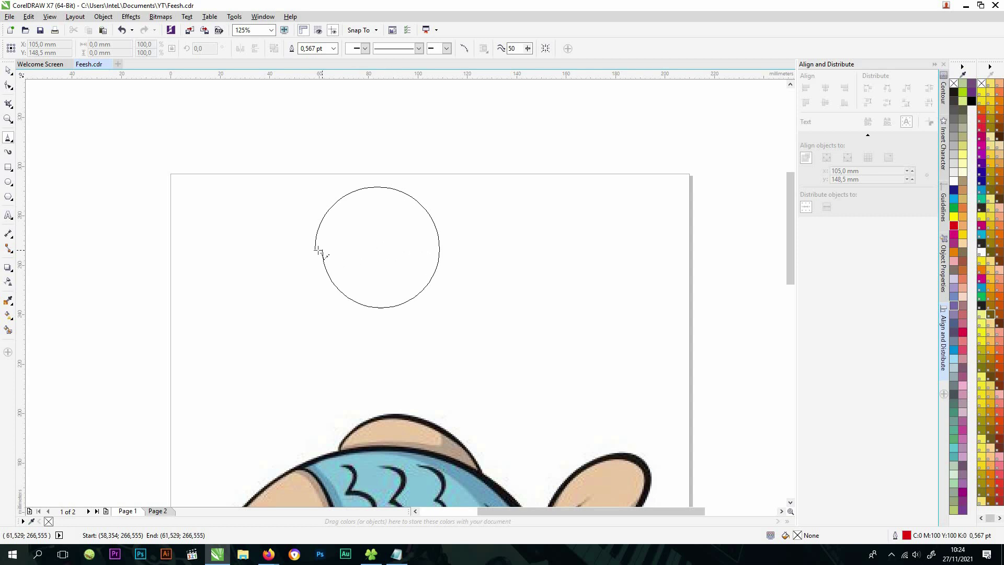
{"action": "mouse_move", "coordinate": [314, 251]}
{"action": "left_mouse_down"}
{"action": "mouse_move", "coordinate": [361, 254]}
{"action": "mouse_move", "coordinate": [359, 265]}
{"action": "left_mouse_up"}
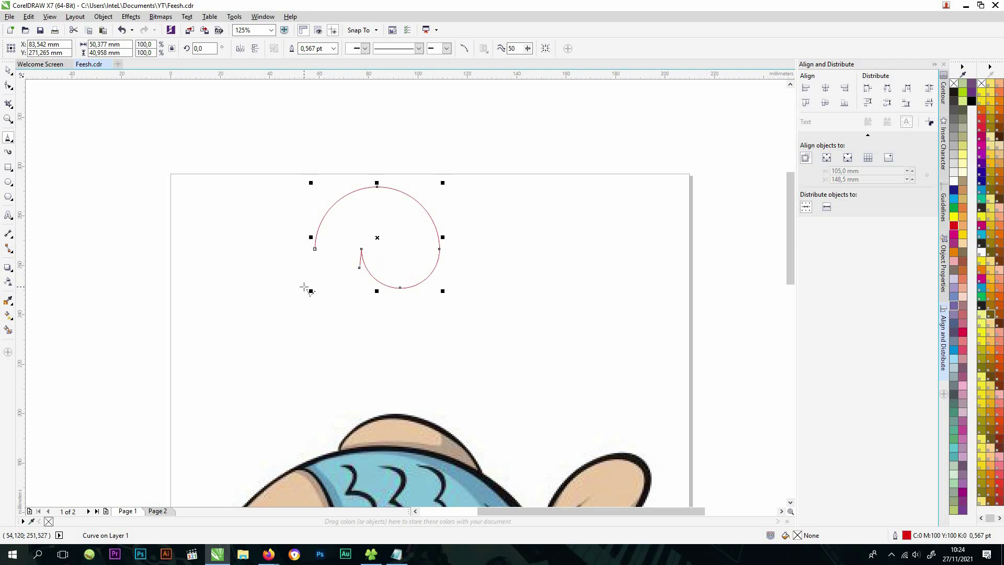
{"action": "key", "text": "Delete"}
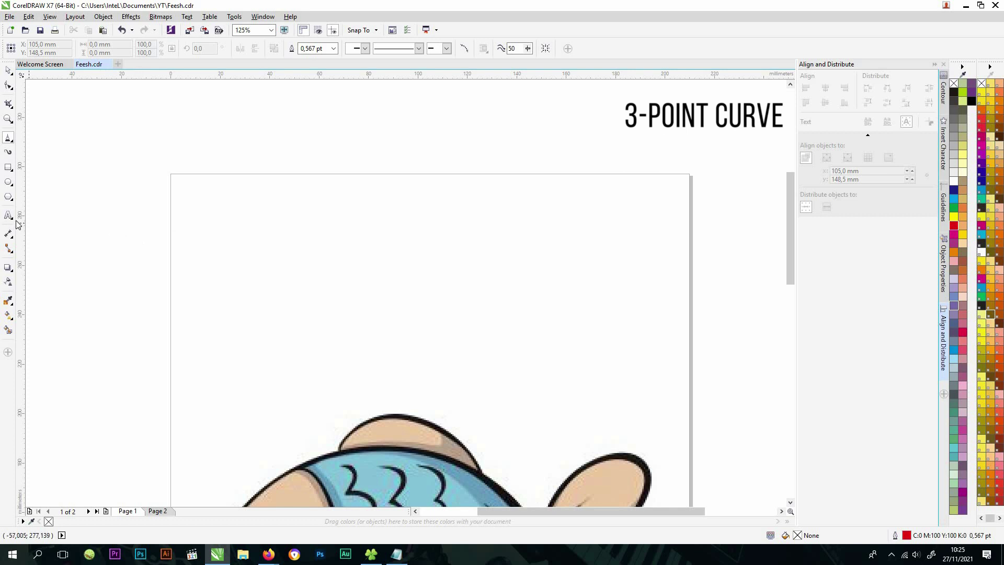
- Draw an upward-bulging arc about 77 mm wide and 20 mm high above the fish with the 3-Point Curve tool
{"action": "left_click", "coordinate": [8, 139]}
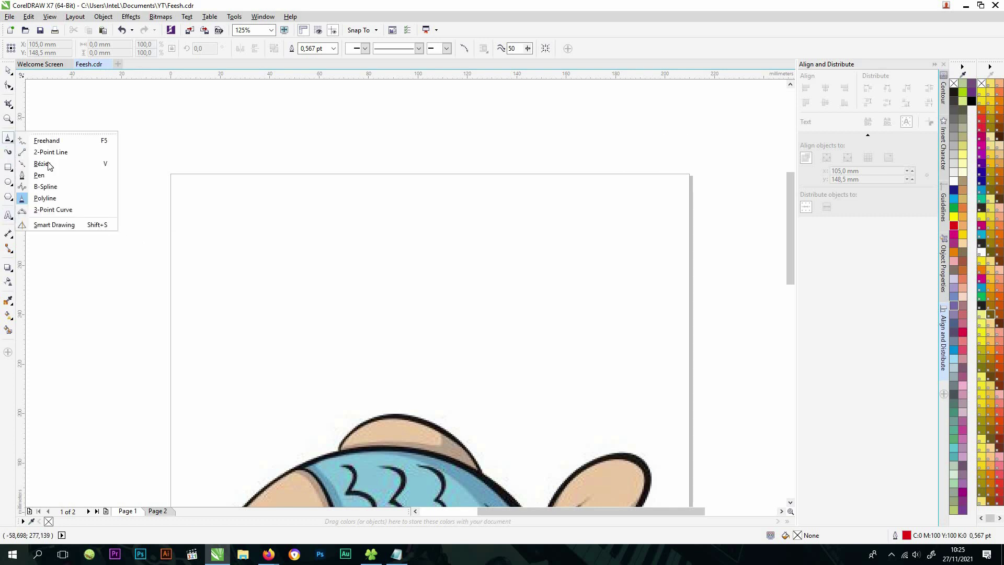
{"action": "left_click", "coordinate": [62, 209]}
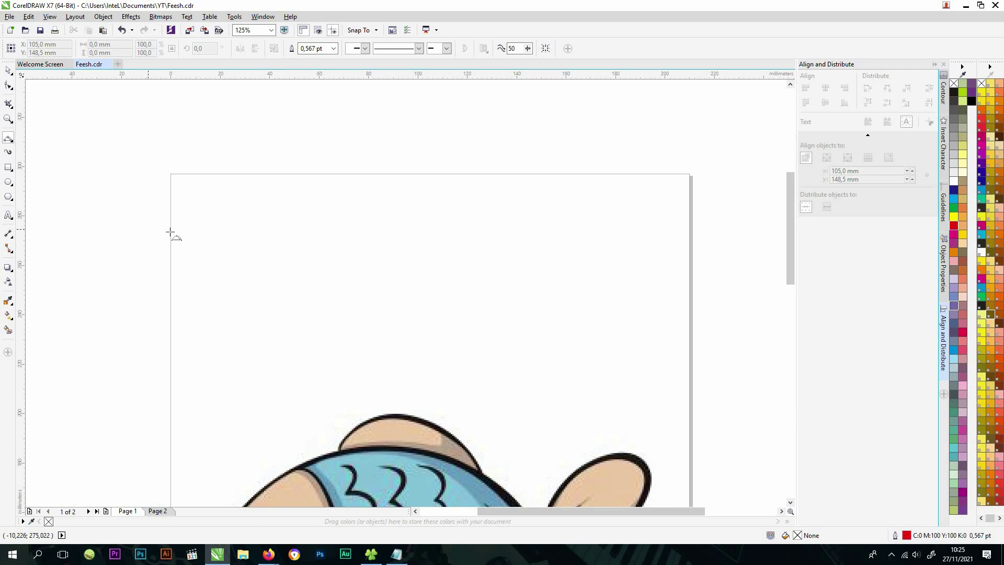
{"action": "left_click_drag", "start_coordinate": [248, 263], "coordinate": [438, 253]}
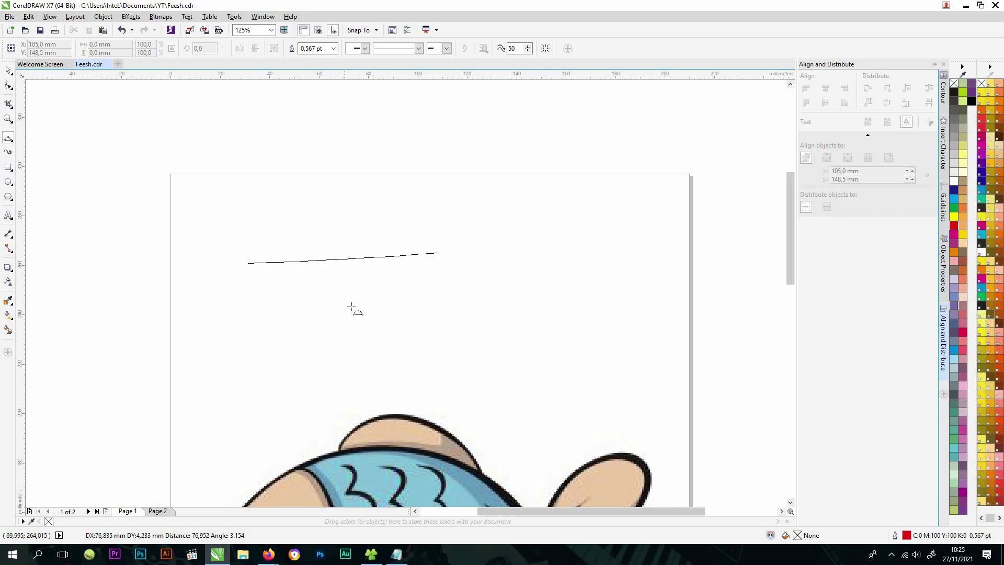
{"action": "left_click", "coordinate": [345, 215]}
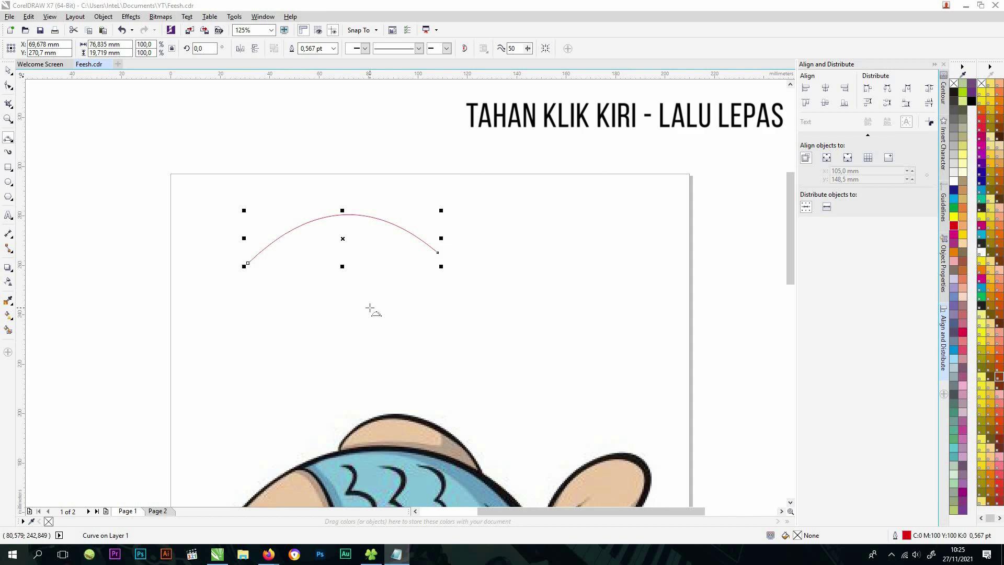
- Draw a second, downward-bulging 3-Point Curve about 76 mm wide and 13 mm high below the first arc, and delete both curves
{"action": "left_click_drag", "start_coordinate": [370, 309], "coordinate": [557, 300]}
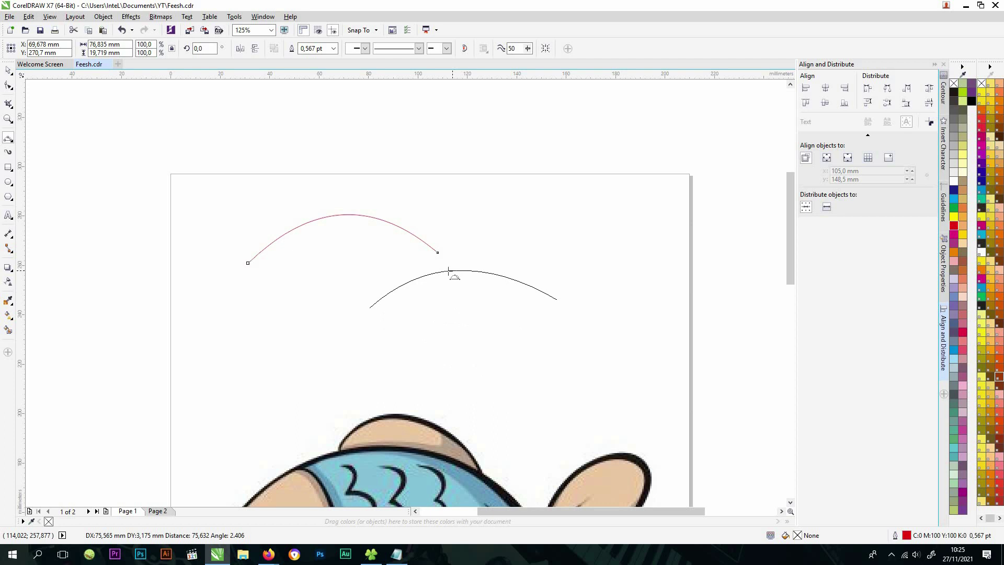
{"action": "left_click", "coordinate": [462, 332]}
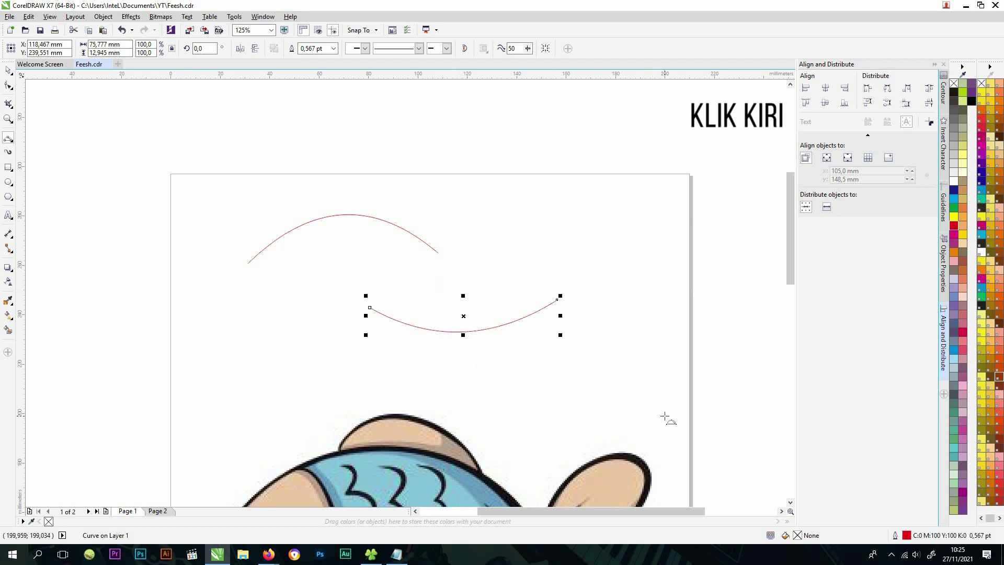
{"action": "key", "text": "space"}
{"action": "left_click_drag", "start_coordinate": [641, 389], "coordinate": [198, 181]}
{"action": "key", "text": "Delete"}
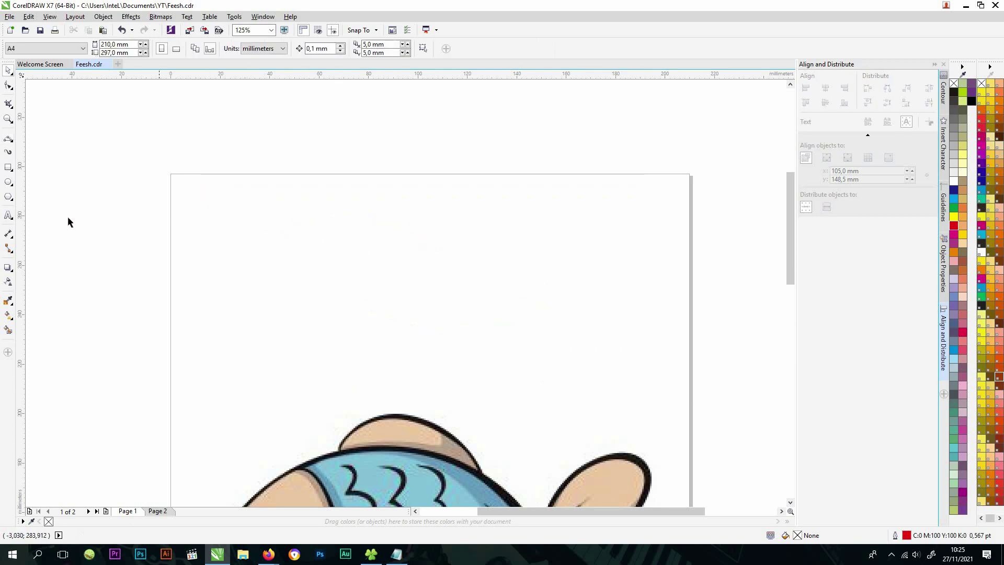
- Sketch a circle and a square side by side above the fish with Smart Drawing, together about 69 × 28 mm, and delete both
{"action": "left_click", "coordinate": [9, 140]}
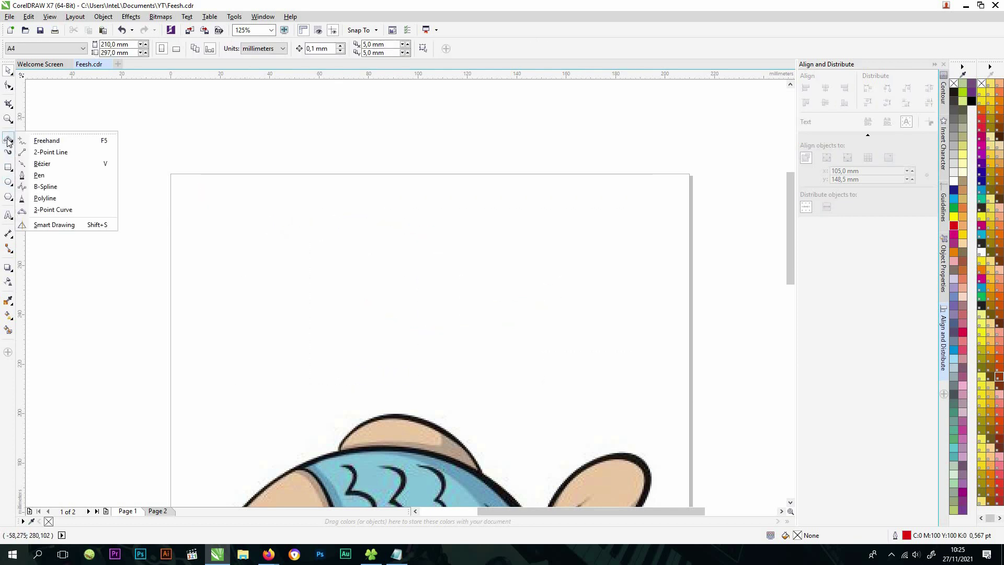
{"action": "left_click", "coordinate": [66, 224]}
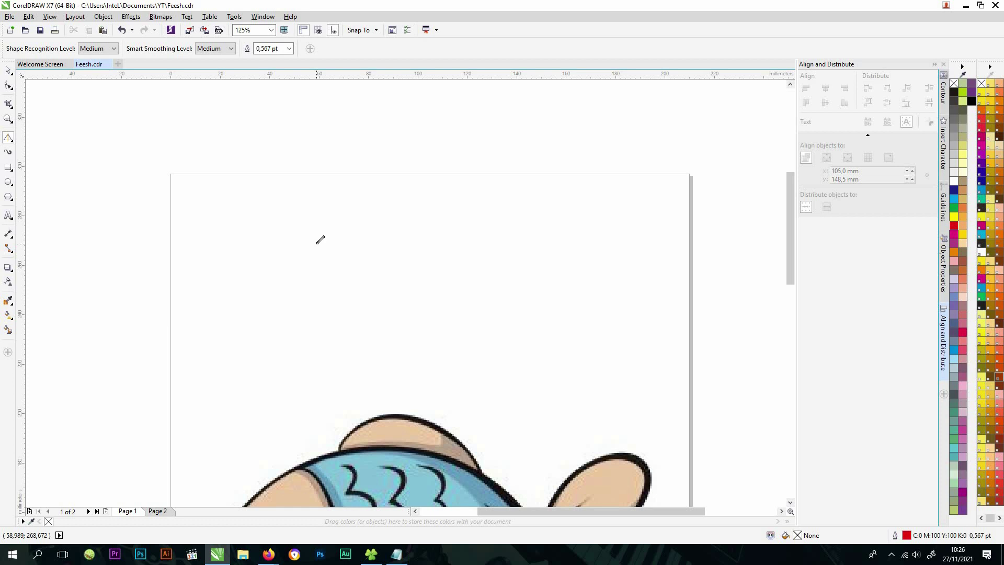
{"action": "mouse_move", "coordinate": [321, 240]}
{"action": "left_mouse_down"}
{"action": "mouse_move", "coordinate": [268, 303]}
{"action": "mouse_move", "coordinate": [321, 300]}
{"action": "mouse_move", "coordinate": [320, 239]}
{"action": "left_mouse_up"}
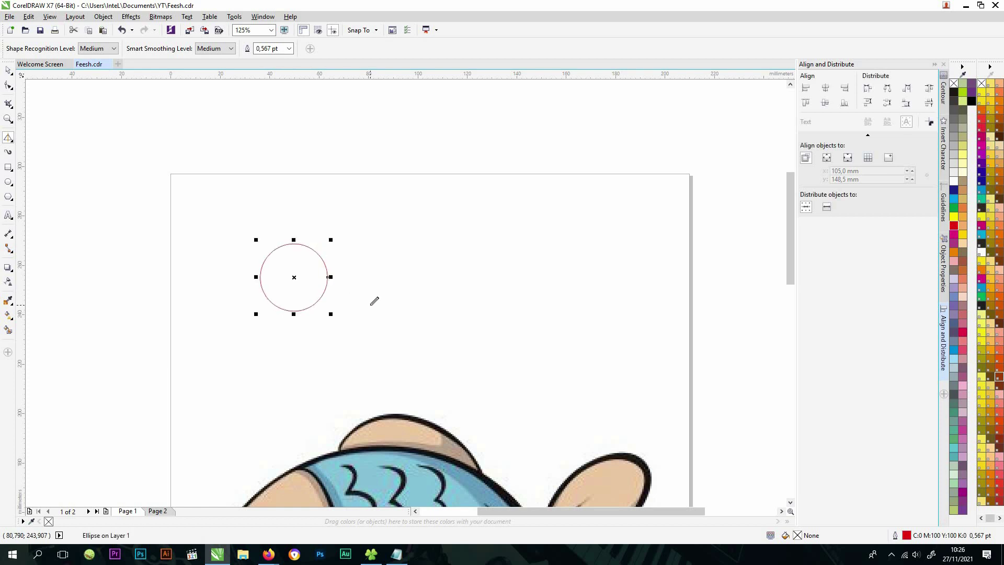
{"action": "mouse_move", "coordinate": [372, 244]}
{"action": "left_mouse_down"}
{"action": "mouse_move", "coordinate": [378, 301]}
{"action": "mouse_move", "coordinate": [430, 296]}
{"action": "mouse_move", "coordinate": [427, 245]}
{"action": "mouse_move", "coordinate": [372, 242]}
{"action": "left_mouse_up"}
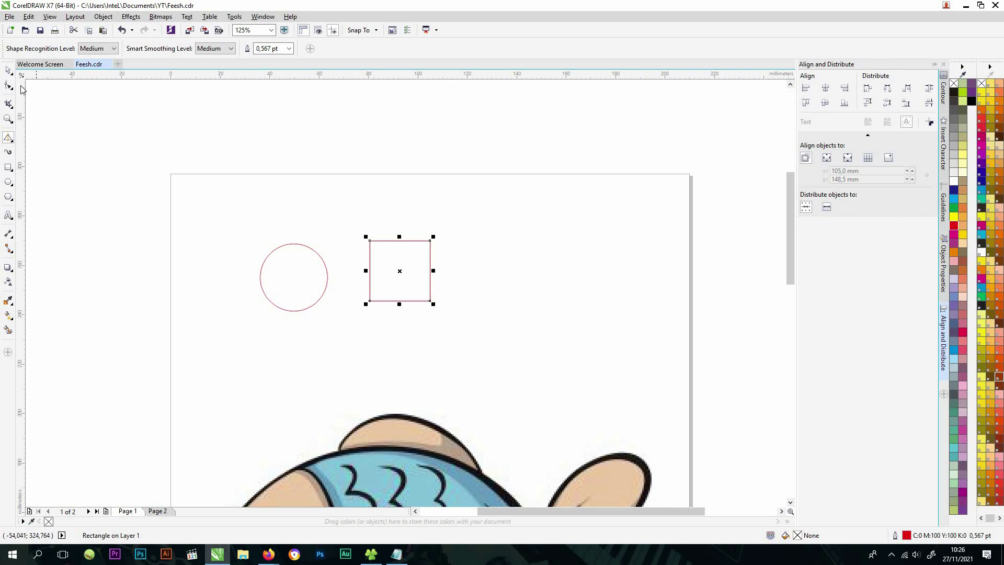
{"action": "left_click", "coordinate": [10, 73]}
{"action": "left_click_drag", "start_coordinate": [249, 215], "coordinate": [531, 326]}
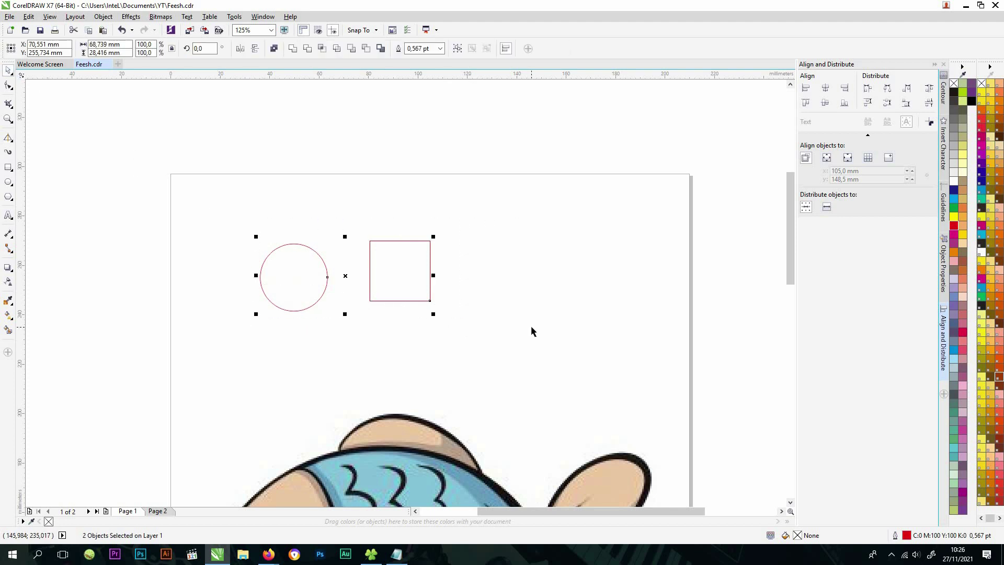
{"action": "key", "text": "Delete"}
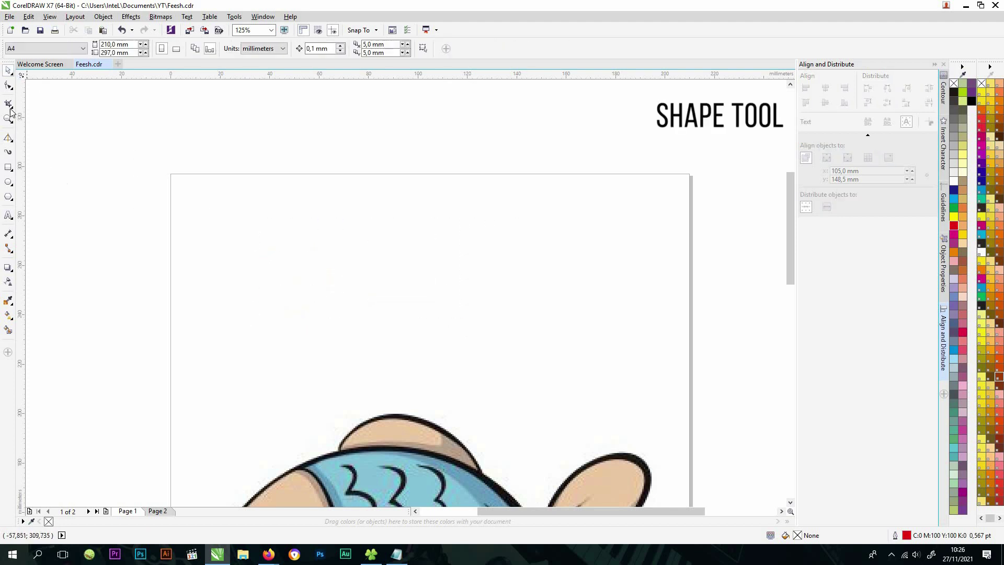
- Draw a closed six-point B-Spline shape about 69 mm wide and 37 mm high above the fish
{"action": "left_click", "coordinate": [10, 89]}
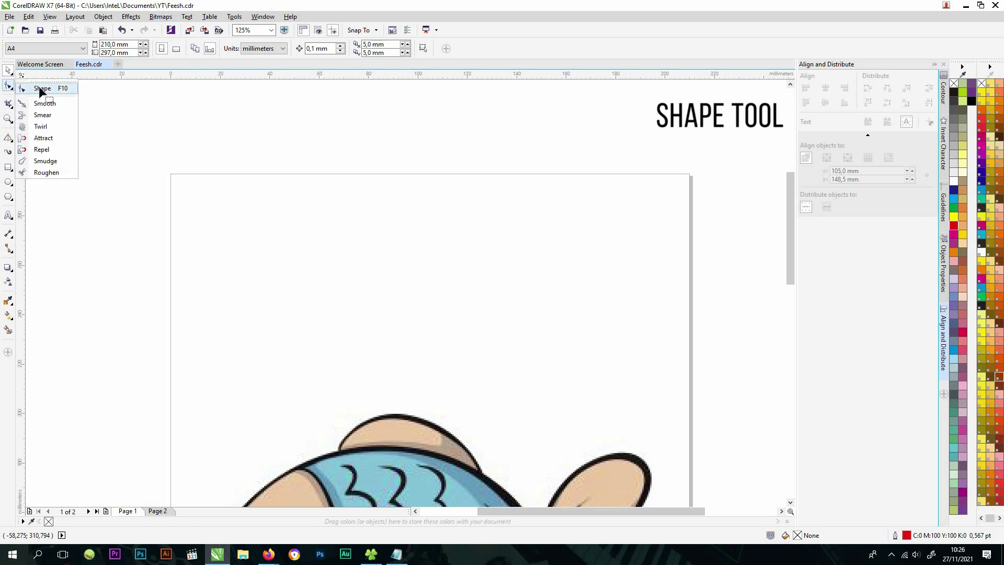
{"action": "left_click", "coordinate": [40, 88]}
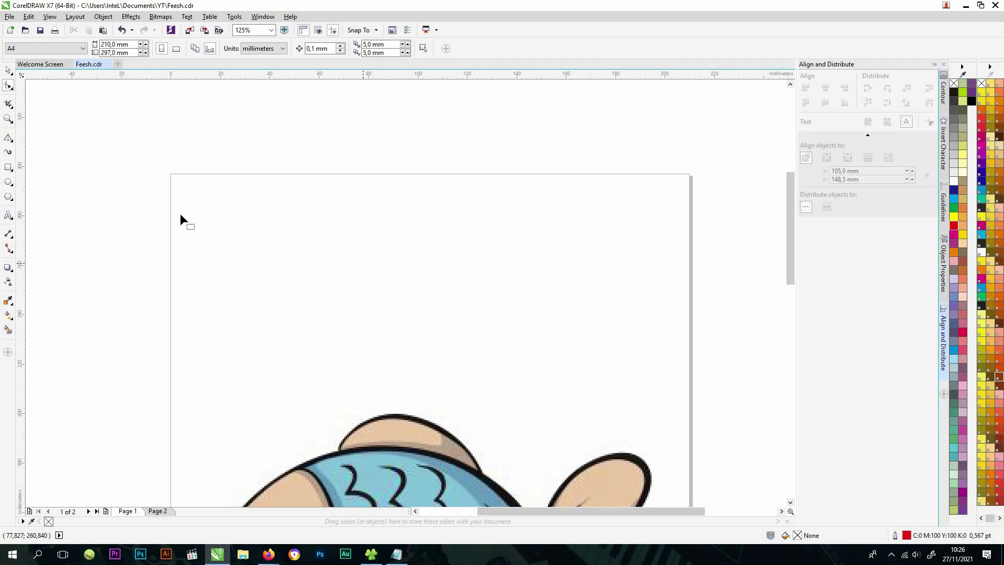
{"action": "left_click", "coordinate": [8, 138]}
{"action": "left_click", "coordinate": [65, 195]}
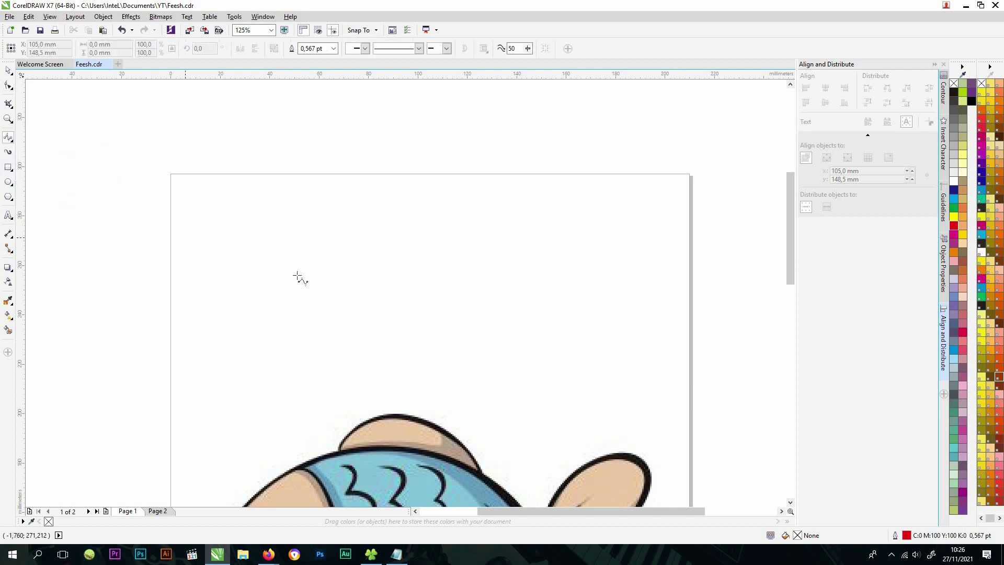
{"action": "left_click", "coordinate": [298, 274]}
{"action": "left_click", "coordinate": [360, 206]}
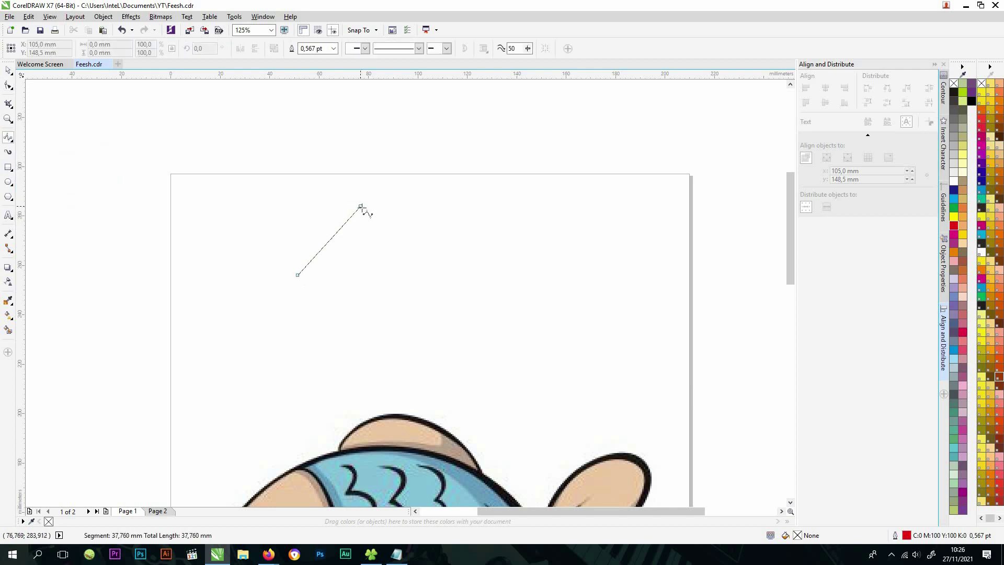
{"action": "left_click", "coordinate": [472, 240]}
{"action": "left_click", "coordinate": [488, 322]}
{"action": "left_click", "coordinate": [402, 308]}
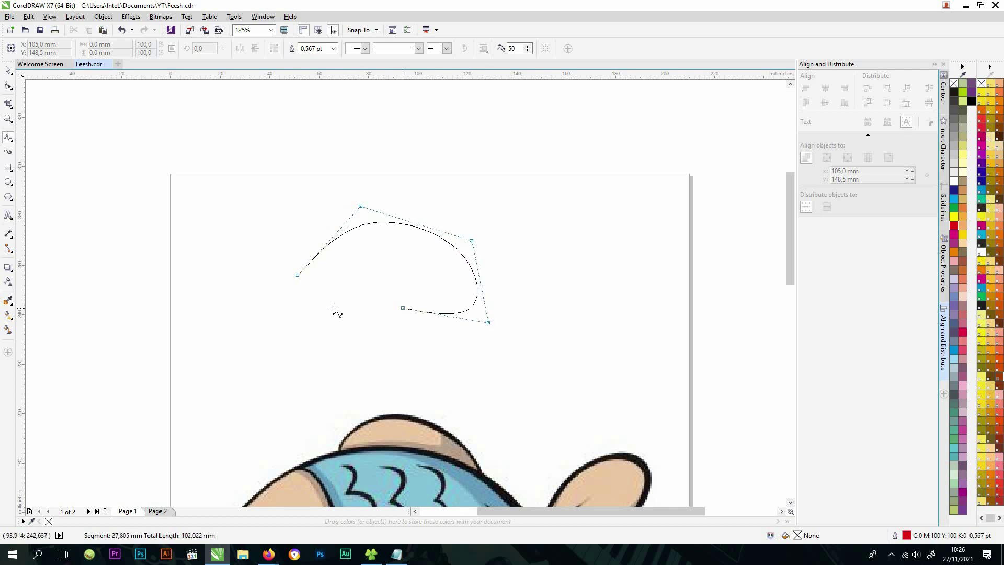
{"action": "left_click", "coordinate": [312, 298]}
{"action": "left_click", "coordinate": [298, 276]}
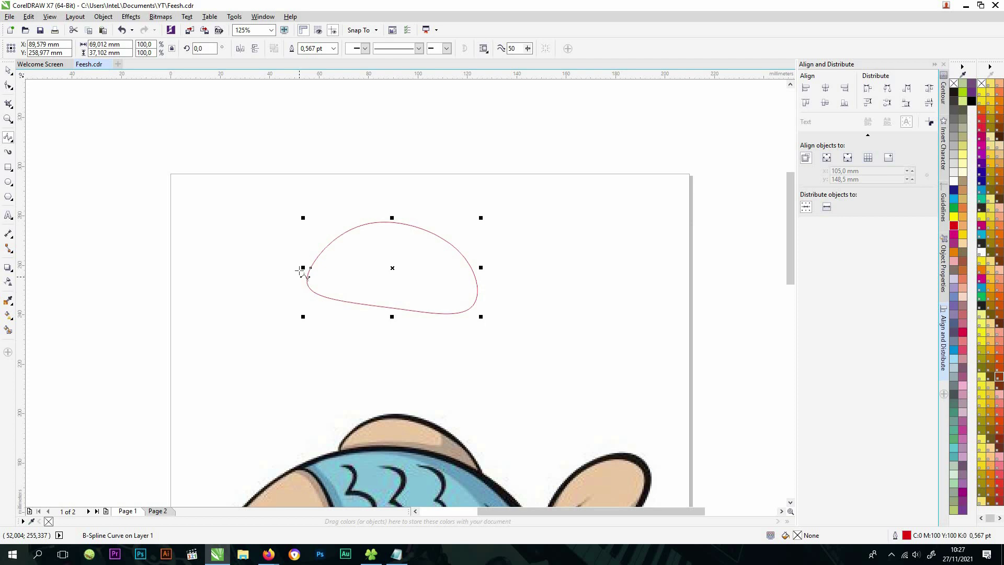
- Reshape the B-Spline with the Shape tool by pulling its upper-left and lower-left control points outward and its bottom middle point up into the shape
{"action": "left_click", "coordinate": [9, 86]}
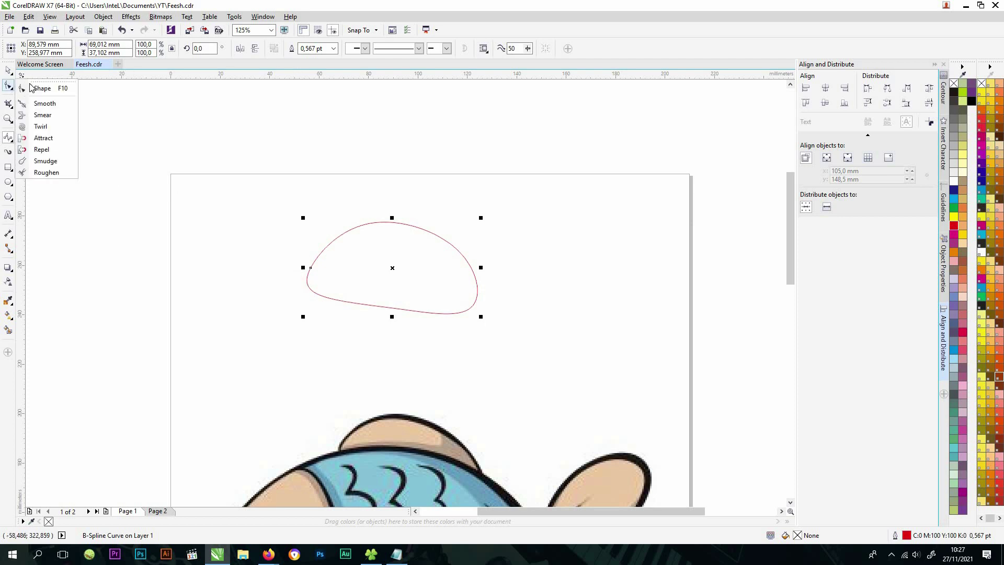
{"action": "left_click", "coordinate": [32, 88]}
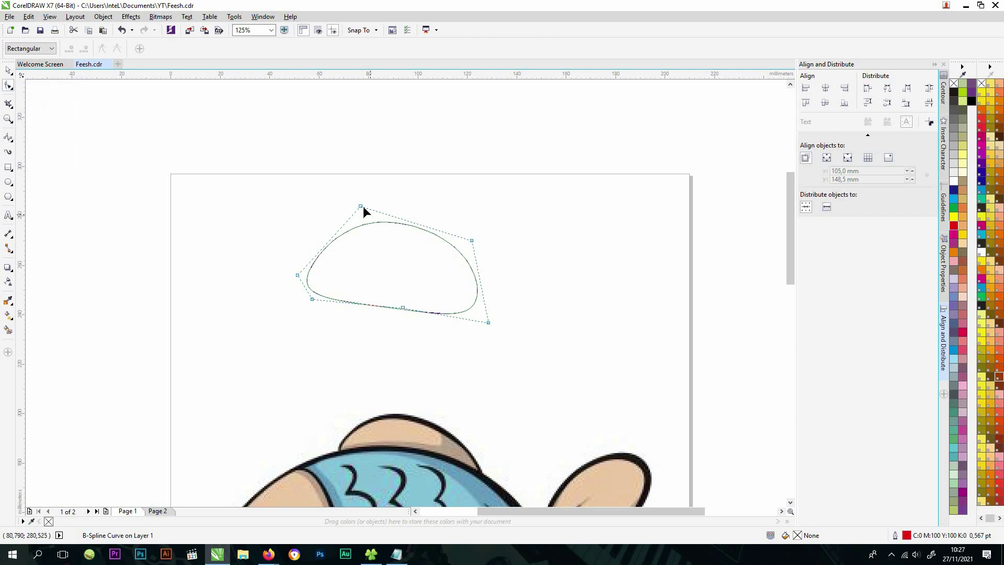
{"action": "left_click_drag", "start_coordinate": [361, 206], "coordinate": [345, 194]}
{"action": "left_click", "coordinate": [312, 299]}
{"action": "left_click_drag", "start_coordinate": [299, 328], "coordinate": [300, 327]}
{"action": "left_click_drag", "start_coordinate": [403, 308], "coordinate": [388, 275]}
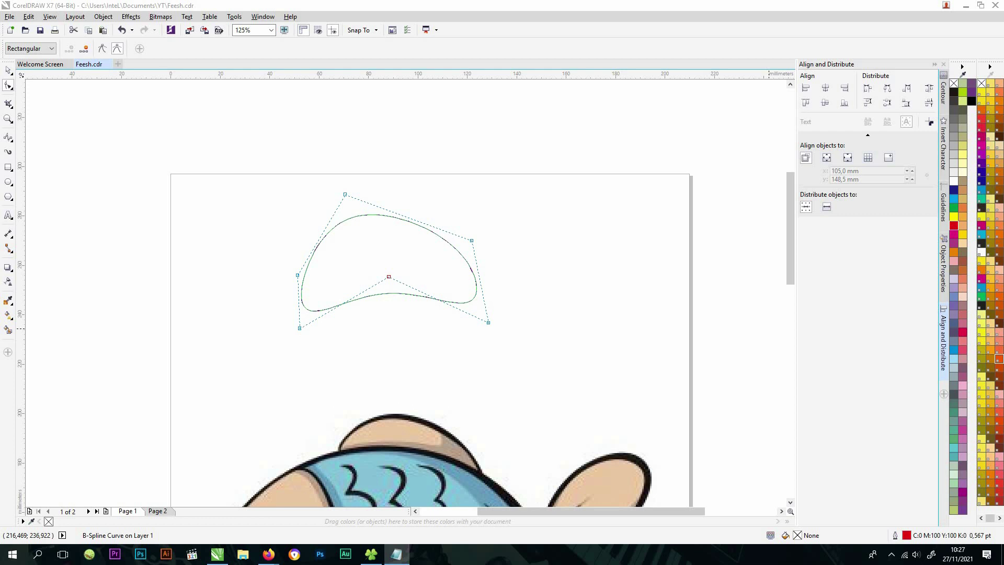
- Replace the B-Spline's topmost control point with a new one pulled upward from the upper edge, and delete the whole shape
{"action": "left_click", "coordinate": [345, 194]}
{"action": "key", "text": "Delete"}
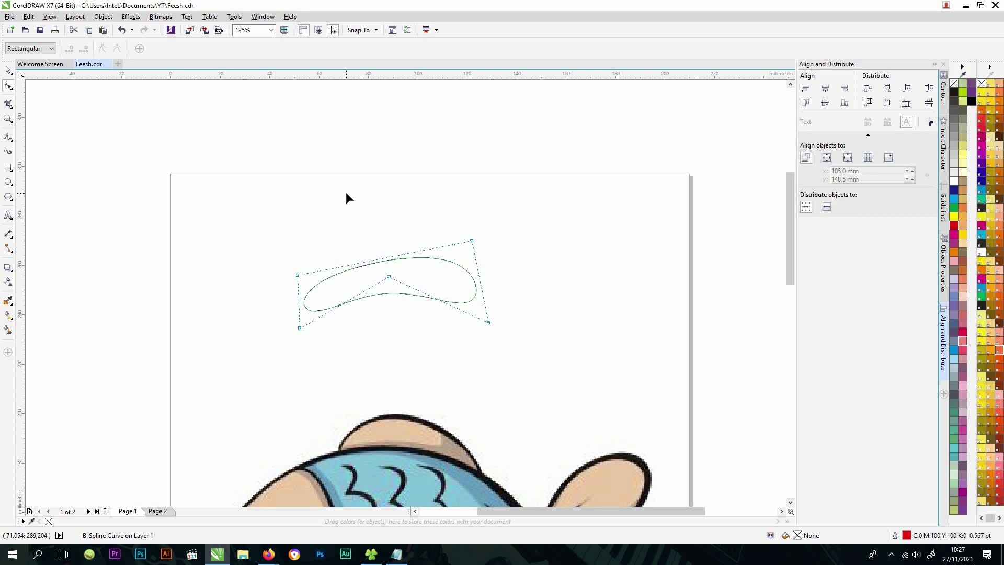
{"action": "double_click", "coordinate": [378, 258]}
{"action": "left_click_drag", "start_coordinate": [378, 257], "coordinate": [365, 208]}
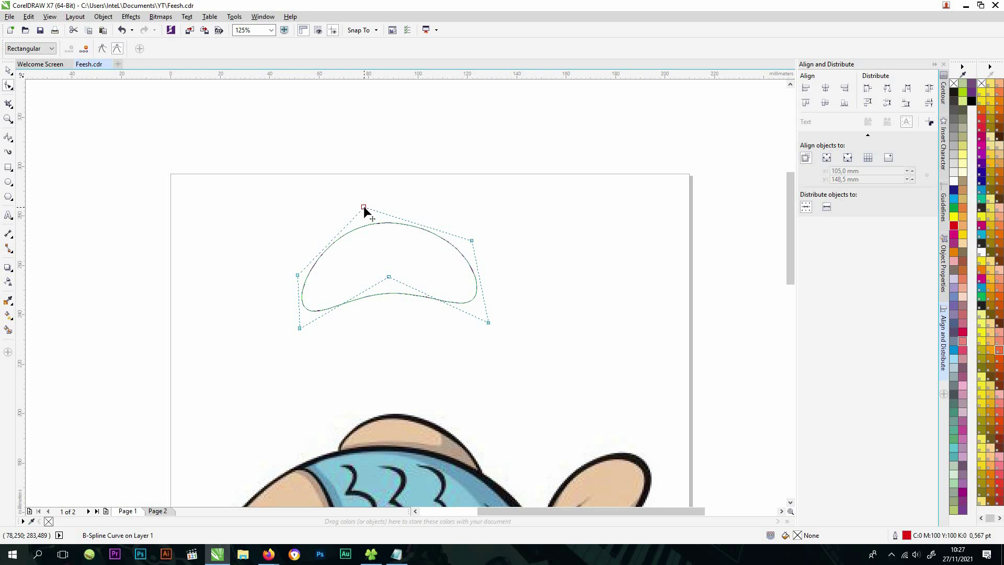
{"action": "left_click", "coordinate": [8, 69]}
{"action": "key", "text": "Delete"}
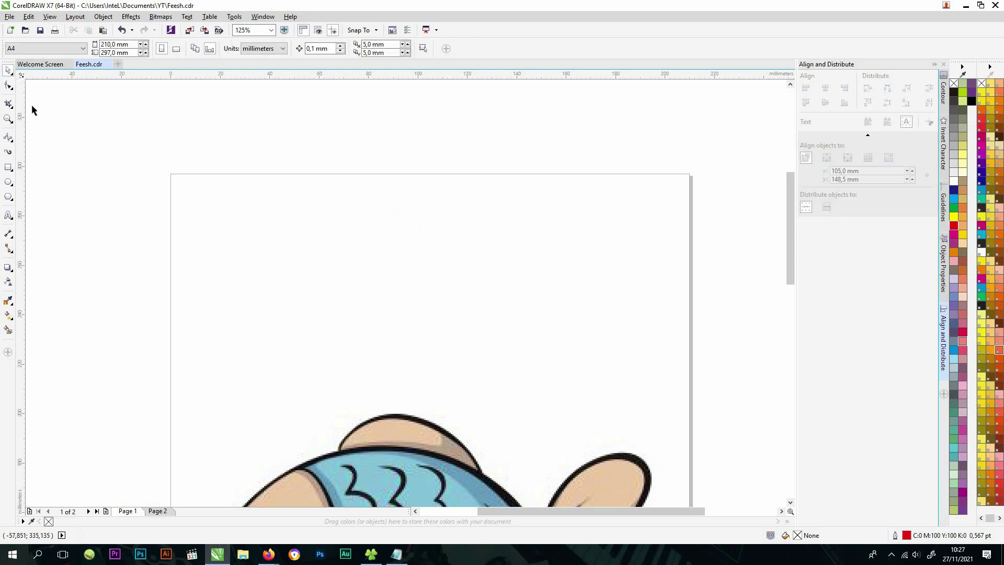
- Draw a rectangle about 55 mm wide and 30 mm high above the fish and convert it to curves
{"action": "left_click", "coordinate": [8, 167]}
{"action": "left_click_drag", "start_coordinate": [341, 228], "coordinate": [479, 303]}
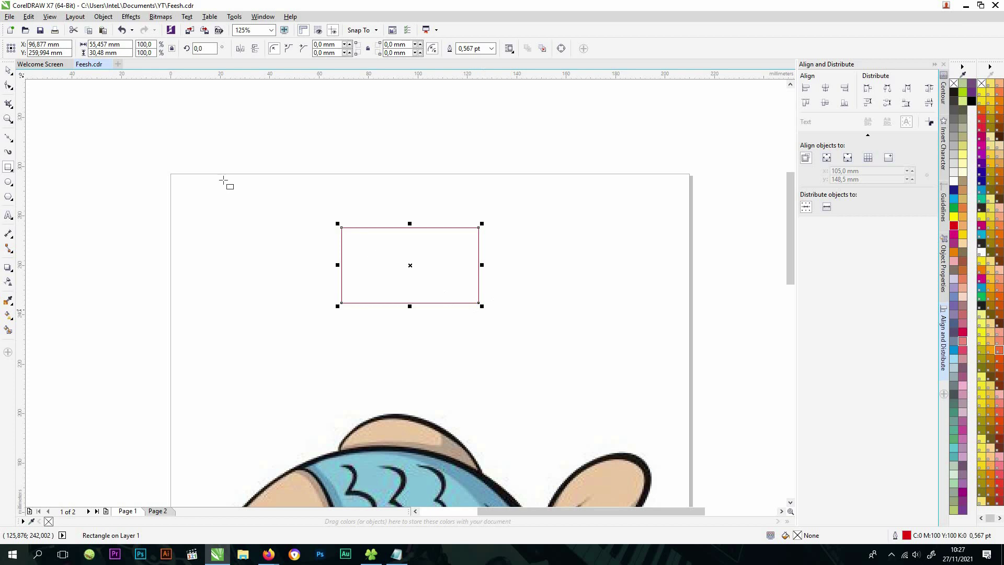
{"action": "left_click", "coordinate": [9, 86]}
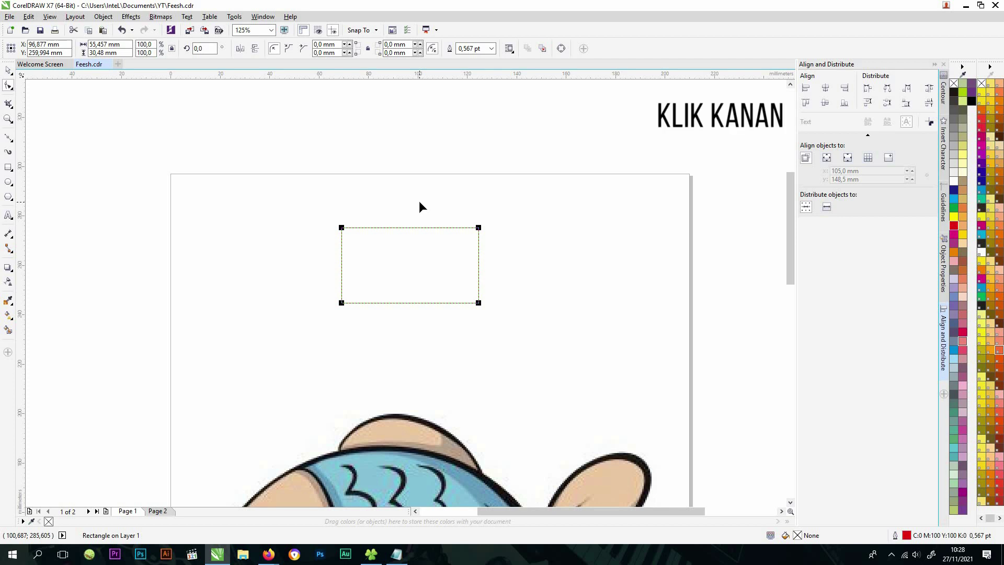
{"action": "right_click", "coordinate": [397, 229]}
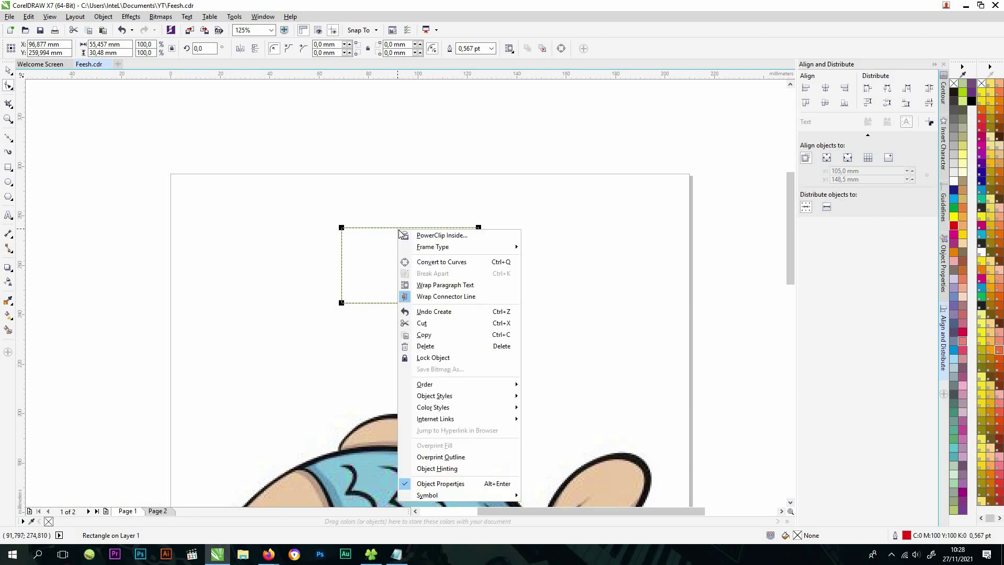
{"action": "left_click", "coordinate": [426, 263]}
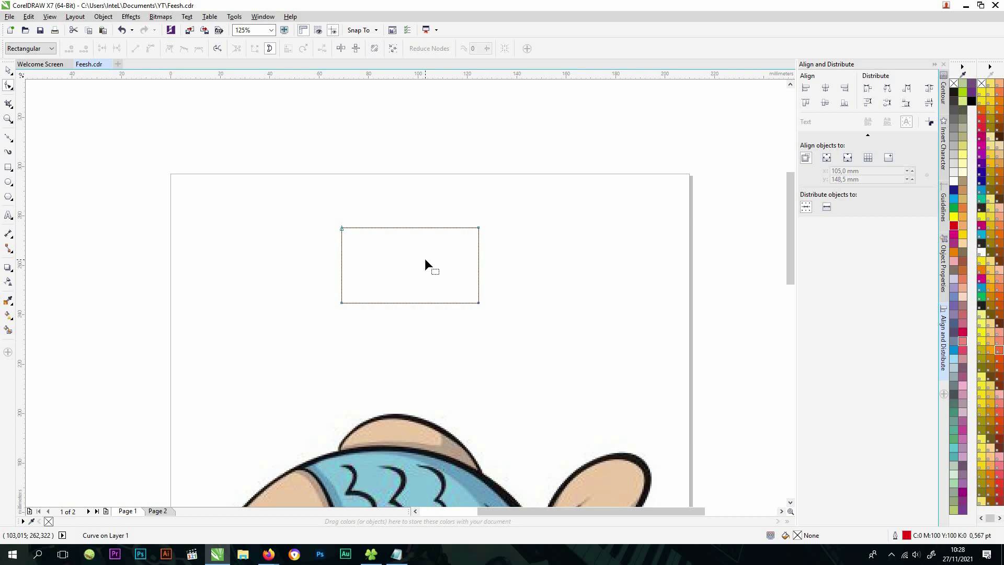
- Add a node at the middle of the rectangle's top edge and move it up about 9 mm to form a peak
{"action": "mouse_move", "coordinate": [341, 228]}
{"action": "left_mouse_down"}
{"action": "mouse_move", "coordinate": [369, 207]}
{"action": "mouse_move", "coordinate": [301, 246]}
{"action": "mouse_move", "coordinate": [361, 213]}
{"action": "mouse_move", "coordinate": [342, 227]}
{"action": "left_mouse_up"}
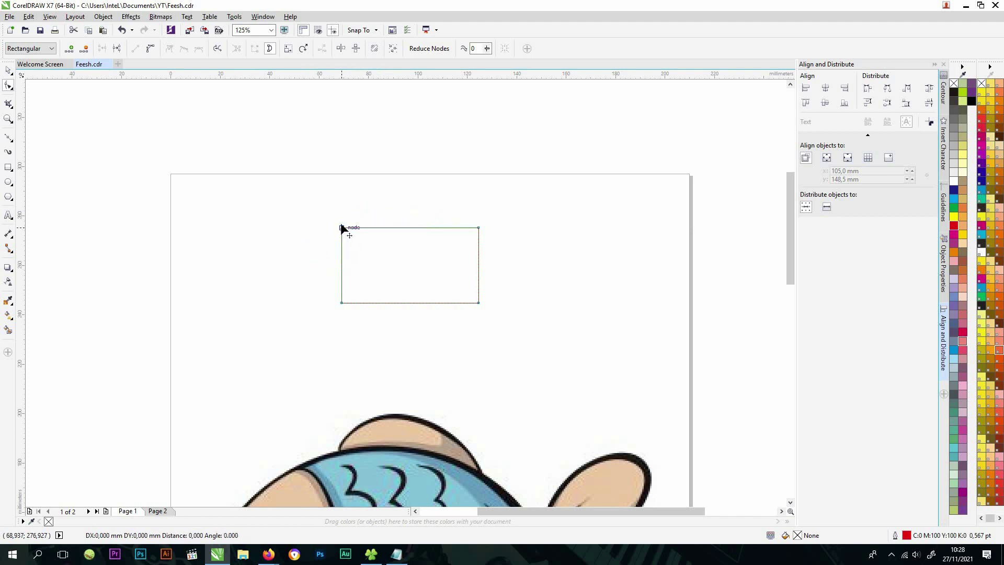
{"action": "double_click", "coordinate": [411, 227]}
{"action": "left_click_drag", "start_coordinate": [410, 228], "coordinate": [411, 208]}
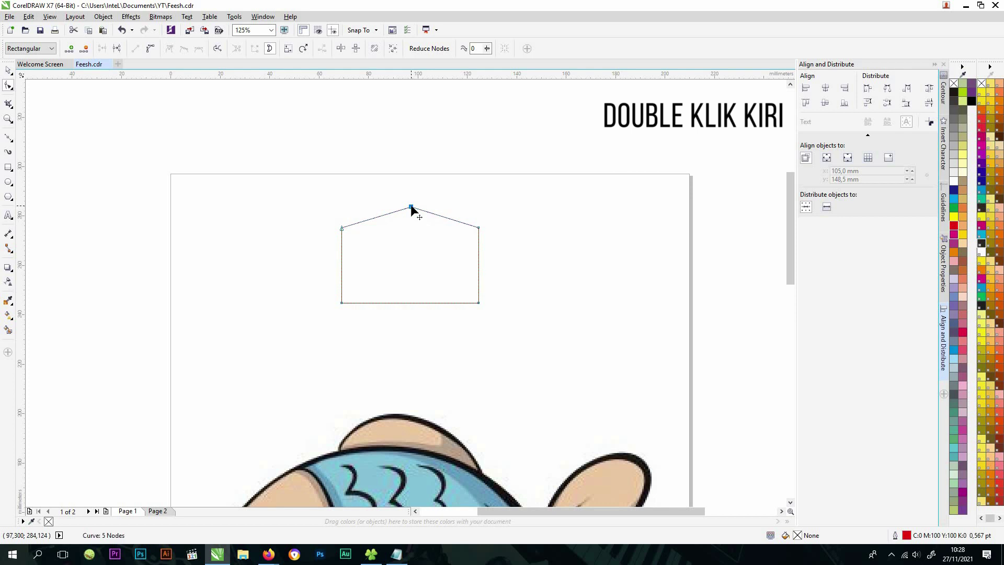
- Add a node on the slope right of the peak and move it down and inward to form a notch near the top-right corner
{"action": "right_click", "coordinate": [448, 219]}
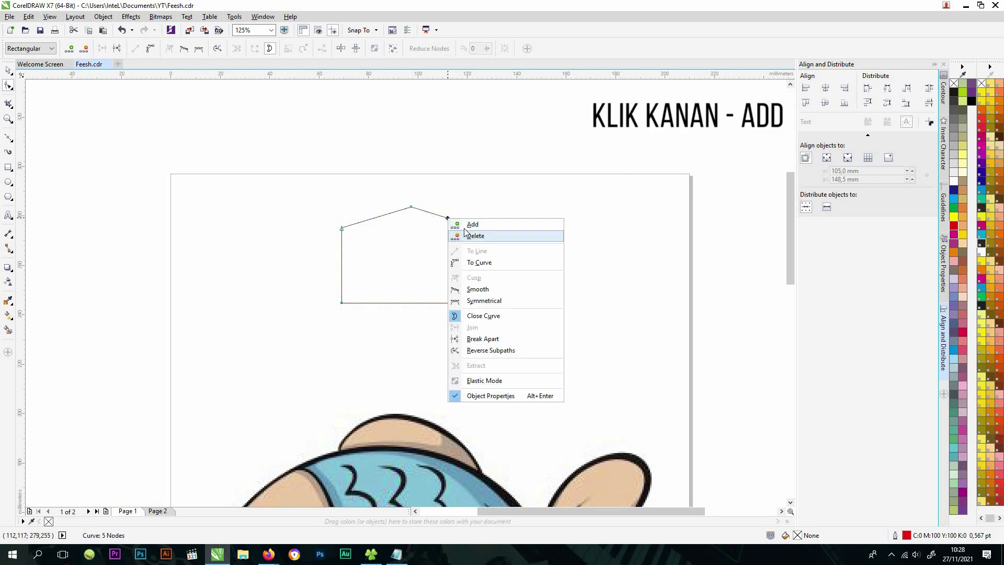
{"action": "left_click", "coordinate": [471, 225]}
{"action": "left_click_drag", "start_coordinate": [449, 219], "coordinate": [459, 202]}
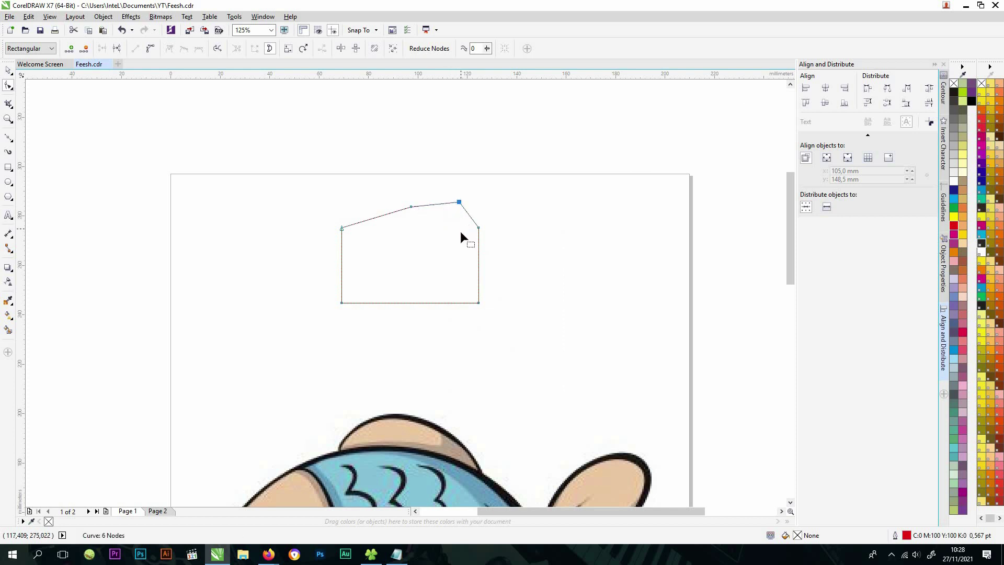
{"action": "left_click_drag", "start_coordinate": [459, 202], "coordinate": [443, 231]}
- Convert the shape's straight left edge to a curve and bow it outward about 11 mm
{"action": "right_click", "coordinate": [341, 266]}
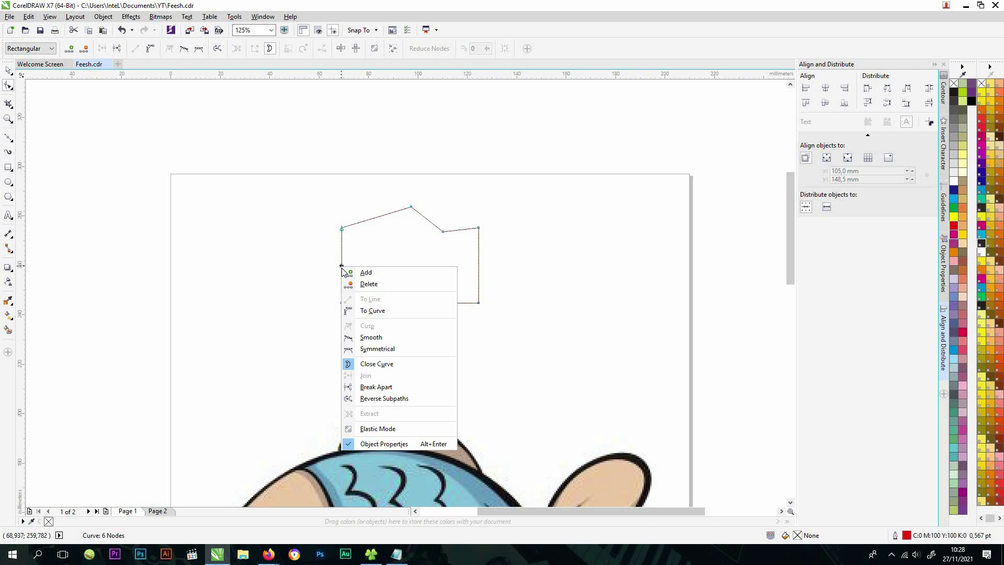
{"action": "left_click", "coordinate": [368, 310]}
{"action": "left_click_drag", "start_coordinate": [341, 266], "coordinate": [313, 265]}
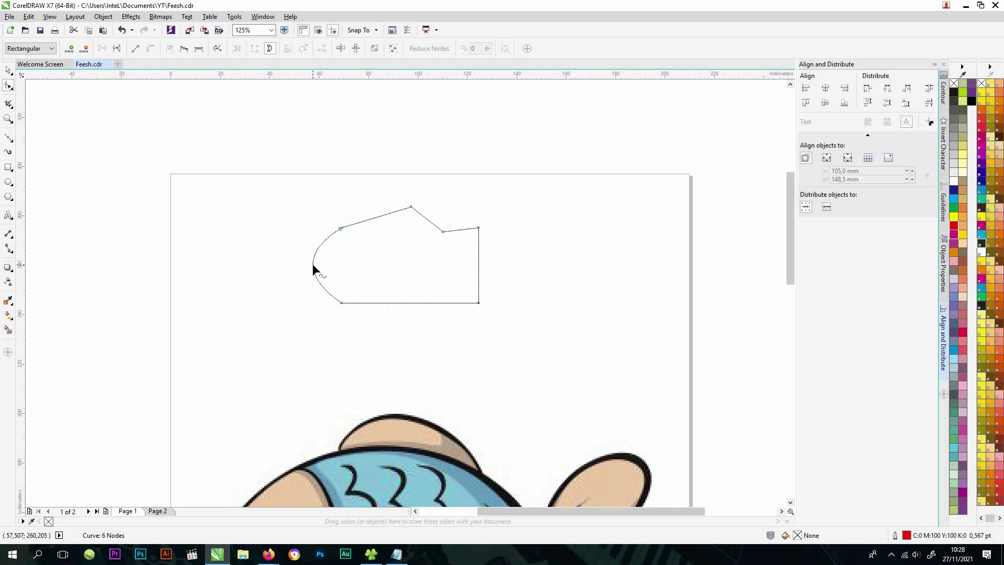
- Bend the shape's left edge into an S-curve by pulling the lower-left node's control handle inward to the right
{"action": "left_click", "coordinate": [341, 303]}
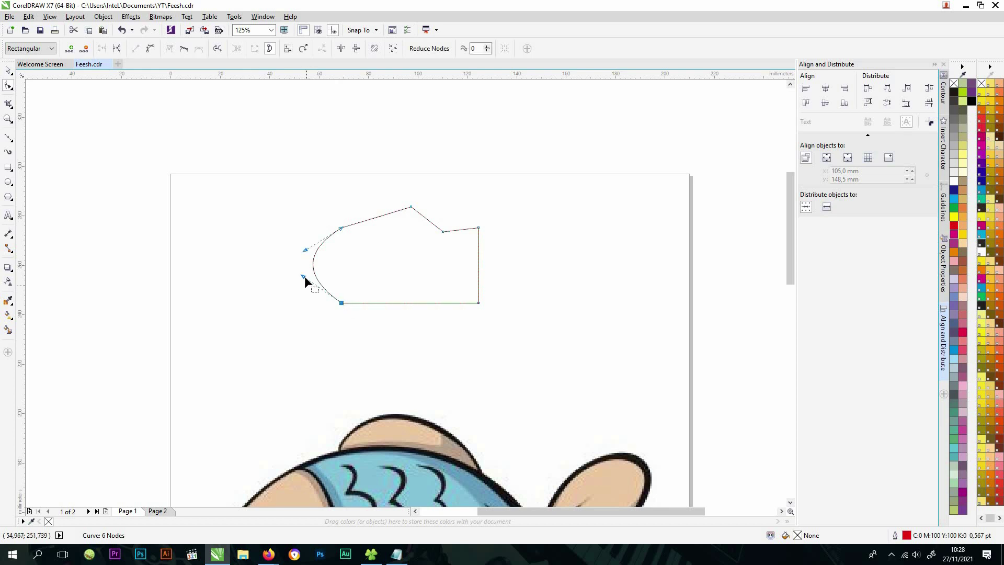
{"action": "left_click", "coordinate": [305, 249]}
{"action": "left_click_drag", "start_coordinate": [305, 277], "coordinate": [384, 264]}
- Convert the shape's straight bottom edge to a curve and bow it downward about 12 mm
{"action": "right_click", "coordinate": [373, 303]}
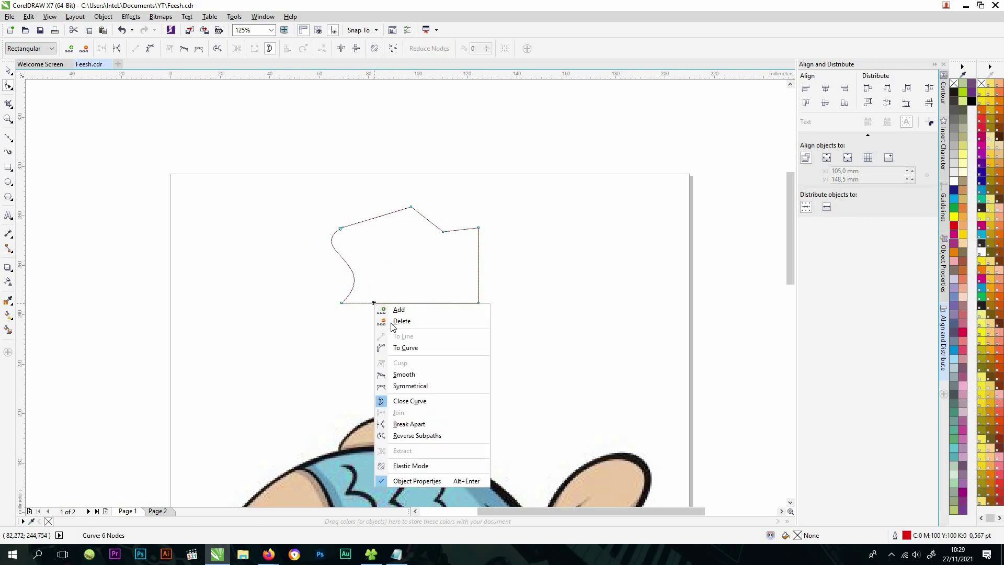
{"action": "left_click", "coordinate": [400, 349]}
{"action": "left_click_drag", "start_coordinate": [406, 302], "coordinate": [375, 323]}
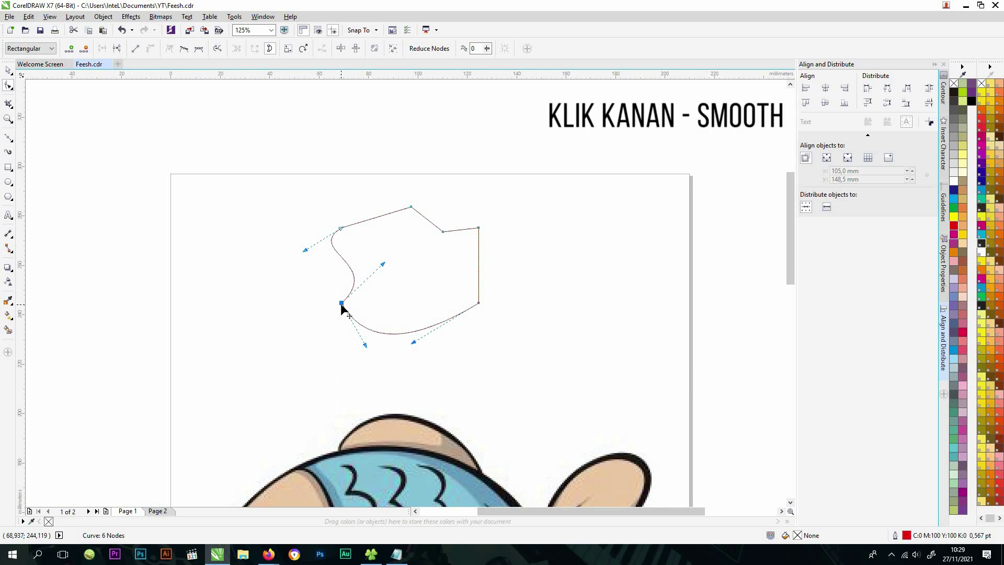
- Make the lower-left node smooth and swing its control handles so the left edge bulges outward
{"action": "right_click", "coordinate": [340, 303]}
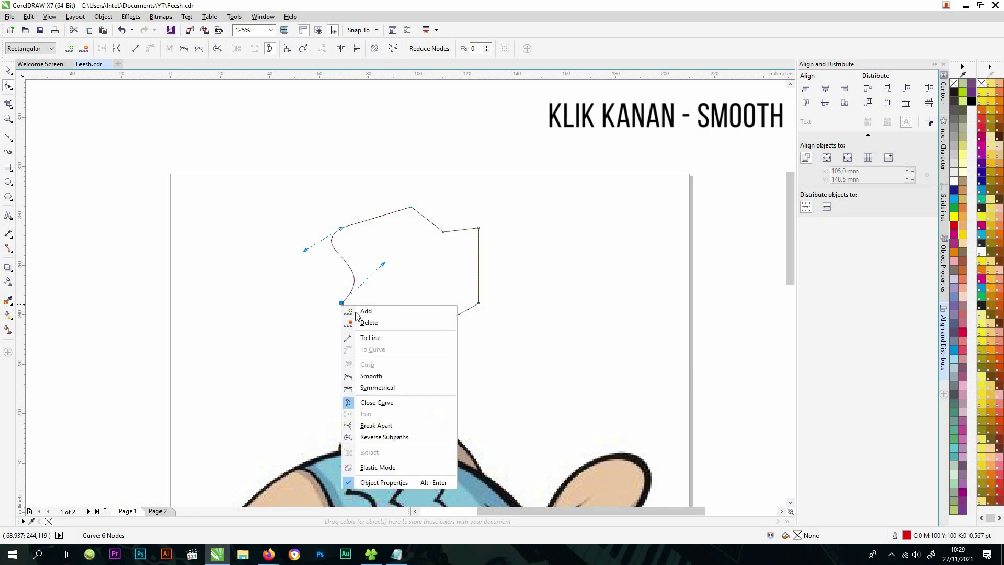
{"action": "left_click", "coordinate": [372, 376]}
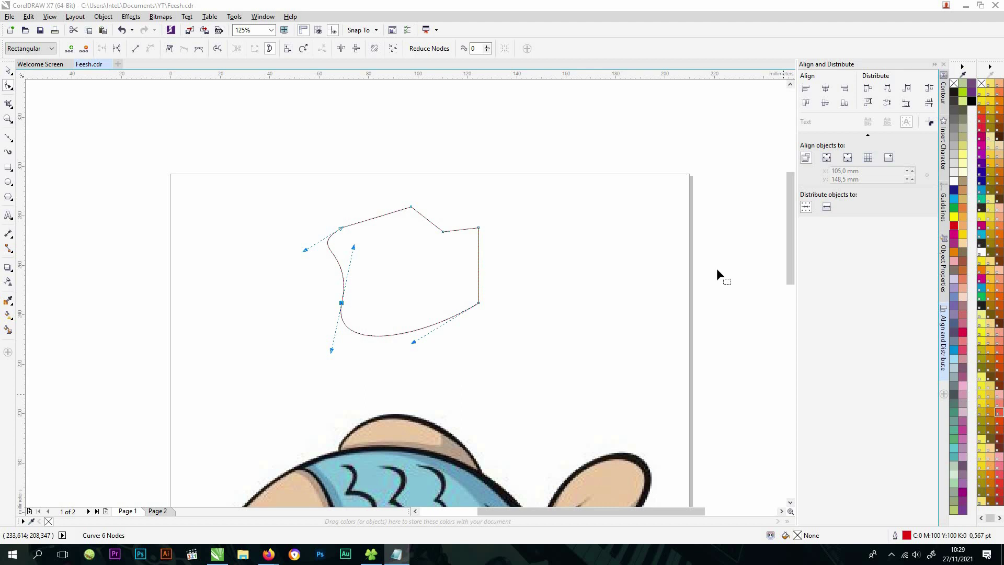
{"action": "left_click_drag", "start_coordinate": [353, 247], "coordinate": [307, 316]}
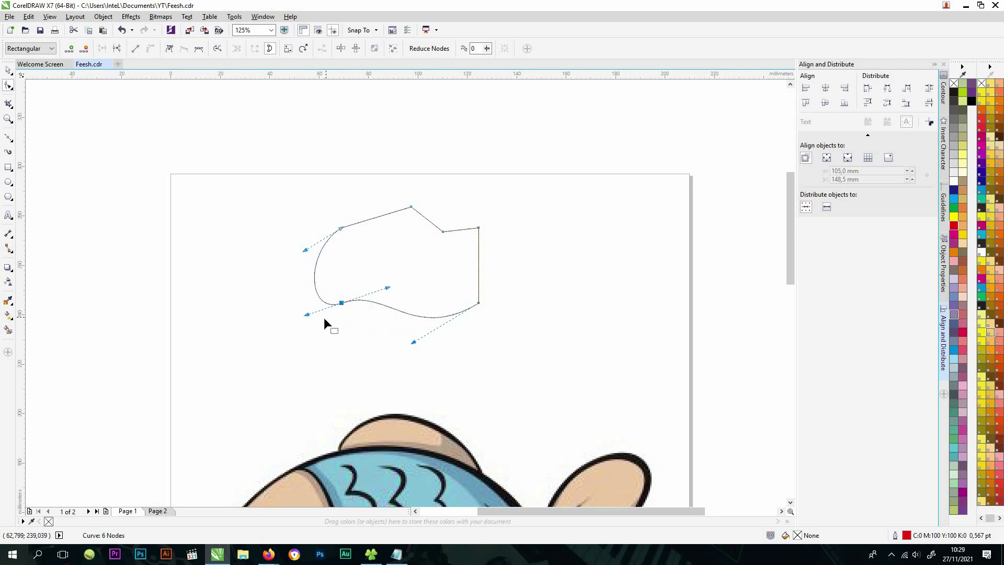
{"action": "mouse_move", "coordinate": [306, 315]}
{"action": "left_mouse_down"}
{"action": "mouse_move", "coordinate": [327, 307]}
{"action": "mouse_move", "coordinate": [265, 328]}
{"action": "mouse_move", "coordinate": [305, 315]}
{"action": "left_mouse_up"}
- Make the lower-left node symmetrical and rotate its handles so the left and bottom edges bulge outward in one rounded curve
{"action": "right_click", "coordinate": [342, 302]}
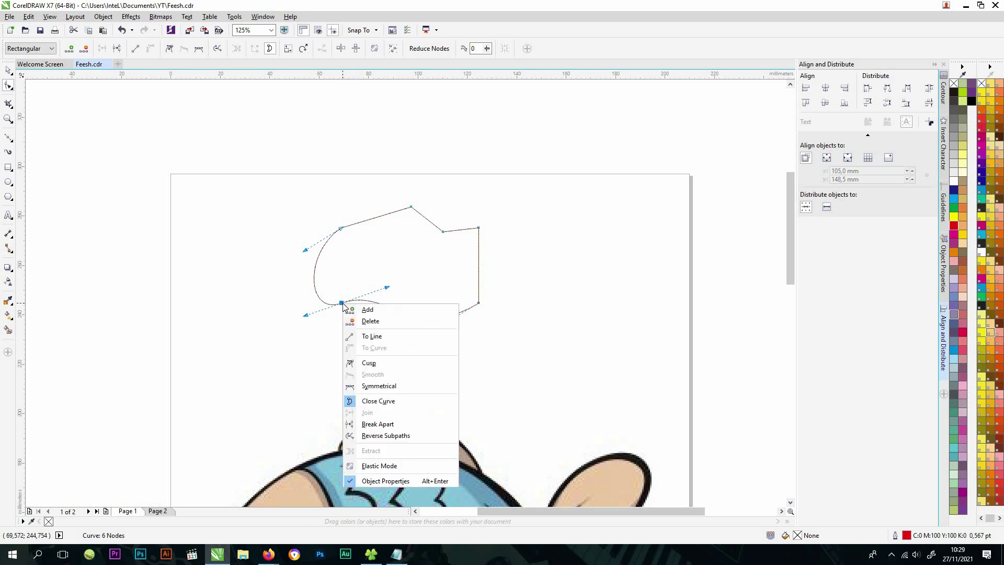
{"action": "left_click", "coordinate": [378, 387]}
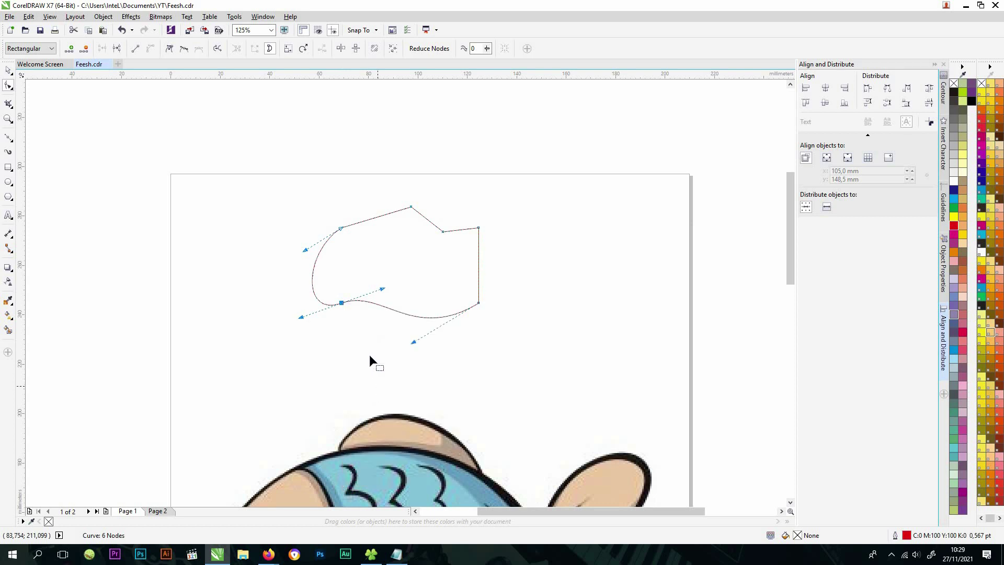
{"action": "left_click_drag", "start_coordinate": [383, 288], "coordinate": [388, 344]}
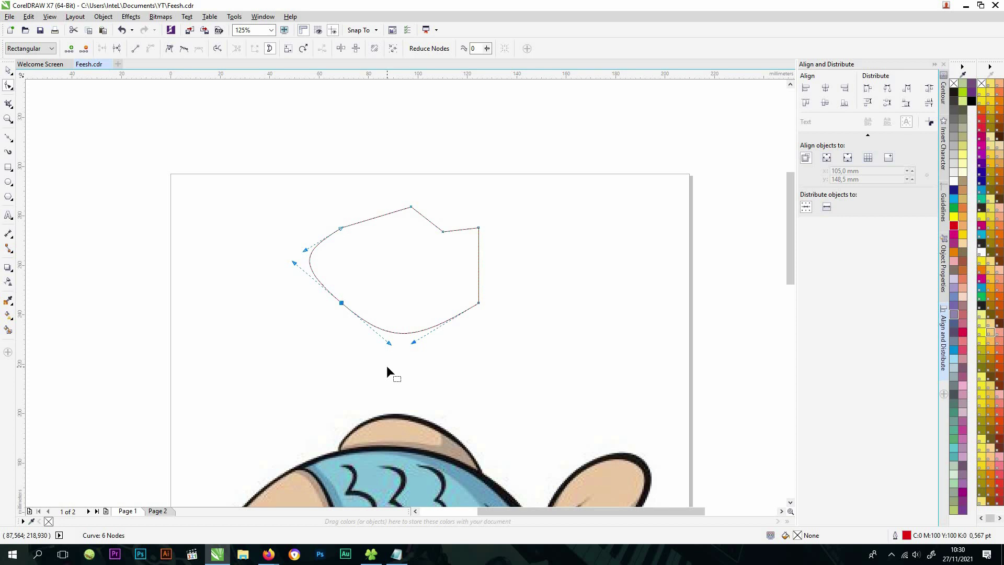
- Move the top-right corner node outward about 12 mm, then break the curve there and pull the two ends apart
{"action": "left_click_drag", "start_coordinate": [478, 229], "coordinate": [507, 241]}
{"action": "right_click", "coordinate": [507, 241]}
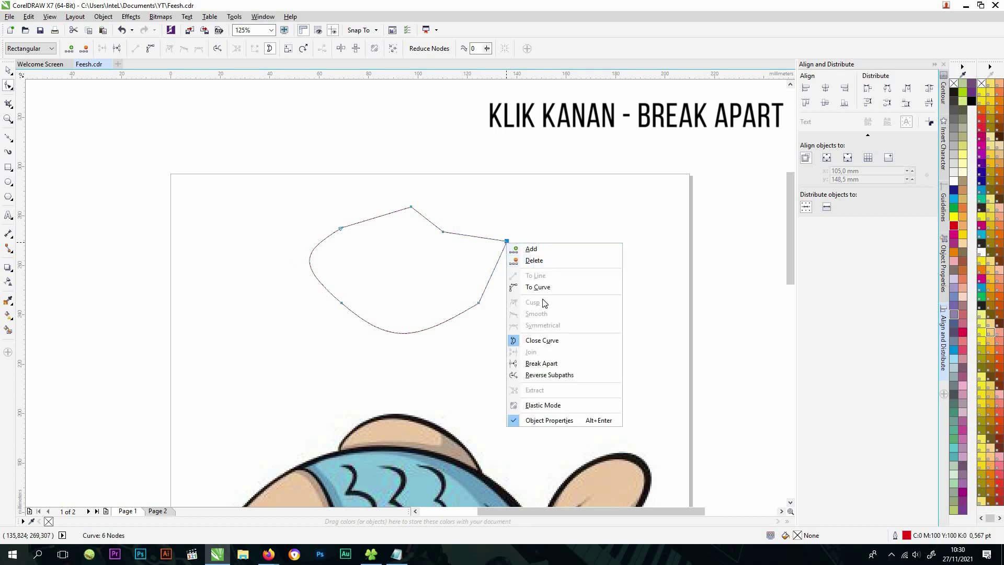
{"action": "left_click", "coordinate": [544, 365]}
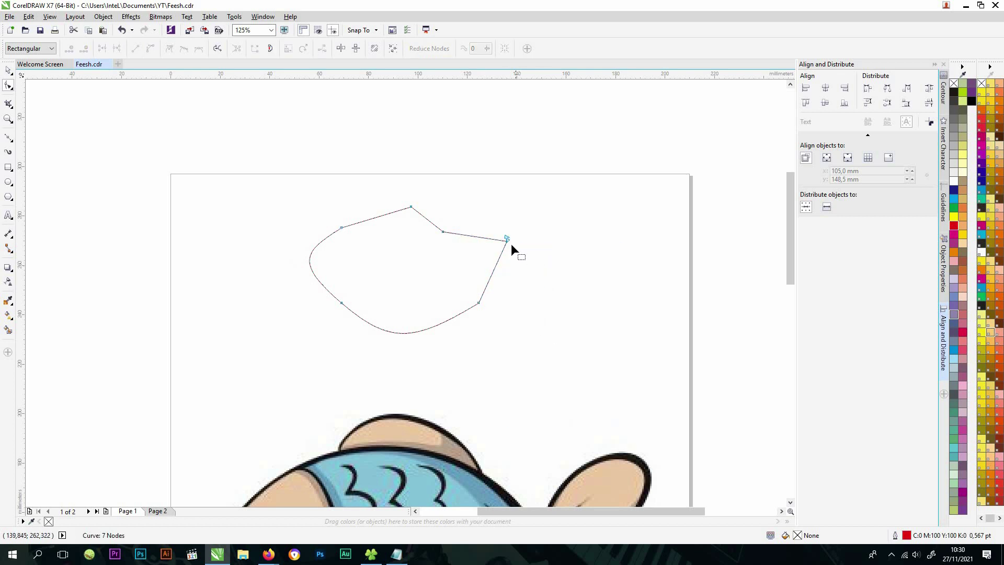
{"action": "left_click_drag", "start_coordinate": [508, 237], "coordinate": [526, 259]}
{"action": "key", "text": "alt+Tab"}
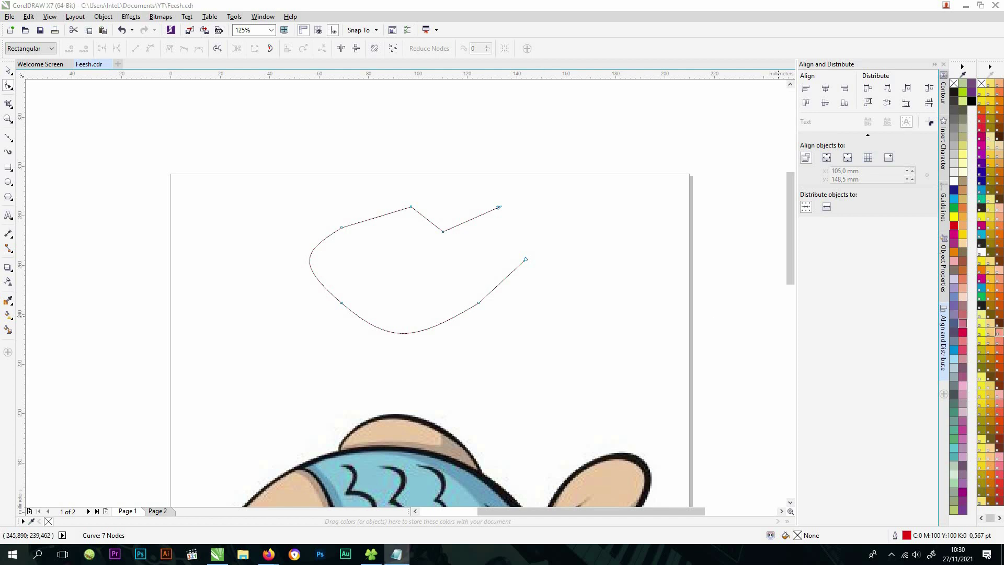
- Try to join the two open end nodes at the right side of the shape into one node
{"action": "left_click_drag", "start_coordinate": [488, 190], "coordinate": [557, 266]}
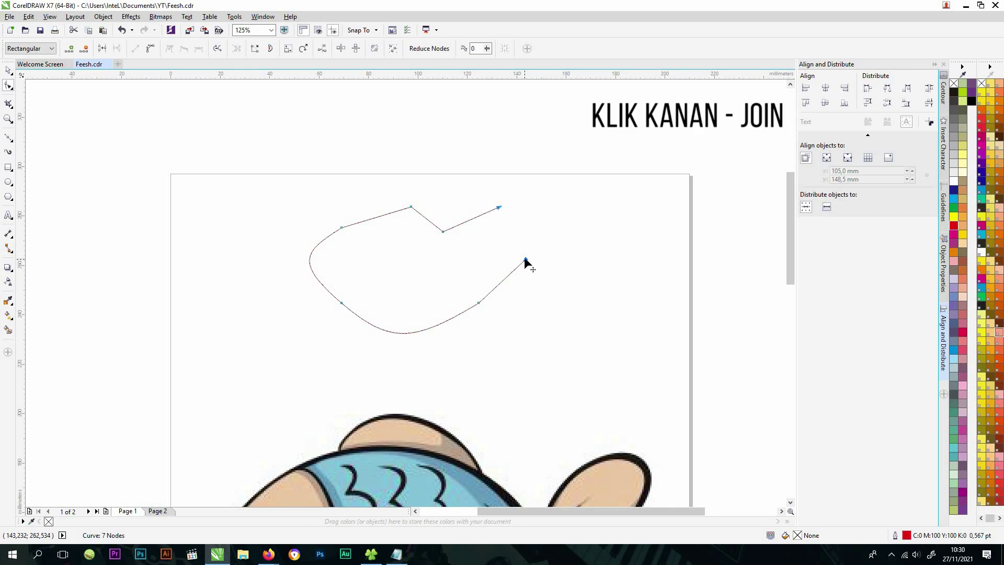
{"action": "right_click", "coordinate": [524, 259]}
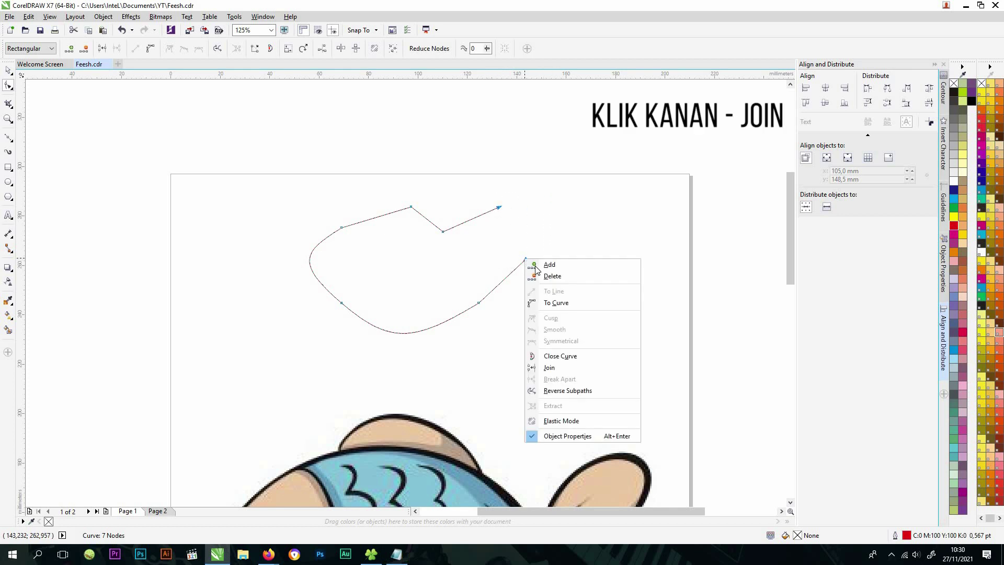
{"action": "left_click", "coordinate": [565, 367]}
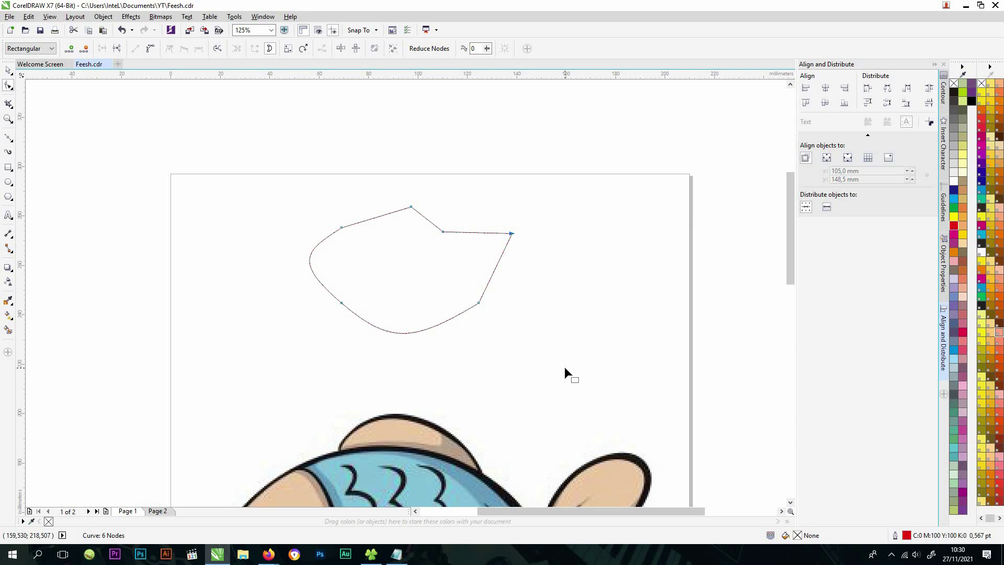
{"action": "key", "text": "ctrl+z"}
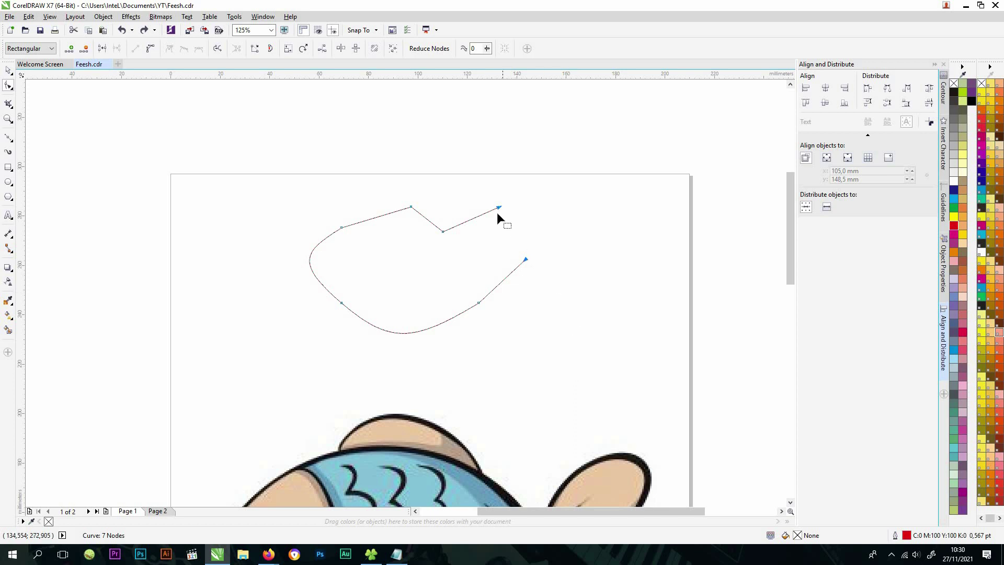
- Close the curve with a straight segment between its two open end nodes
{"action": "left_click_drag", "start_coordinate": [489, 198], "coordinate": [549, 275]}
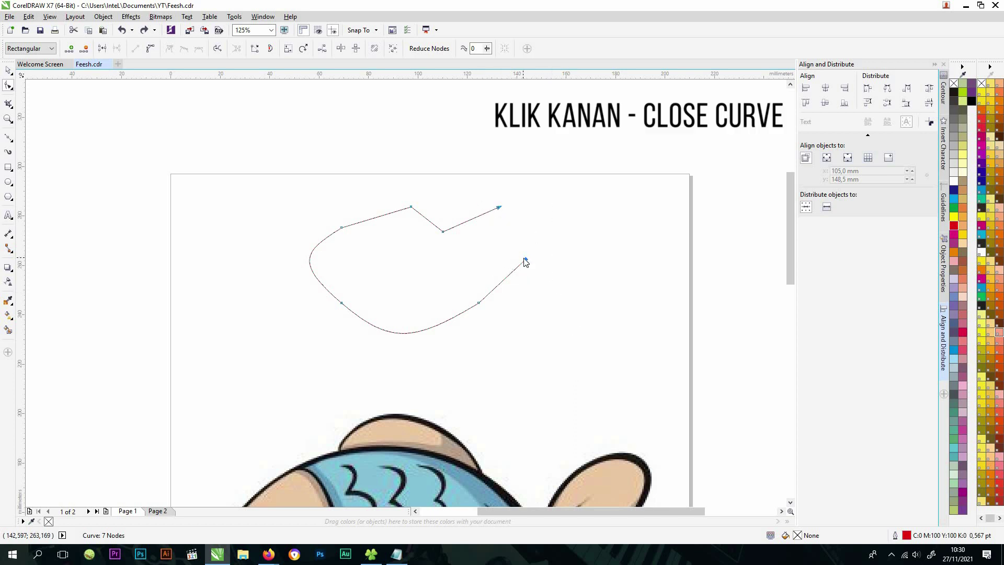
{"action": "right_click", "coordinate": [525, 259]}
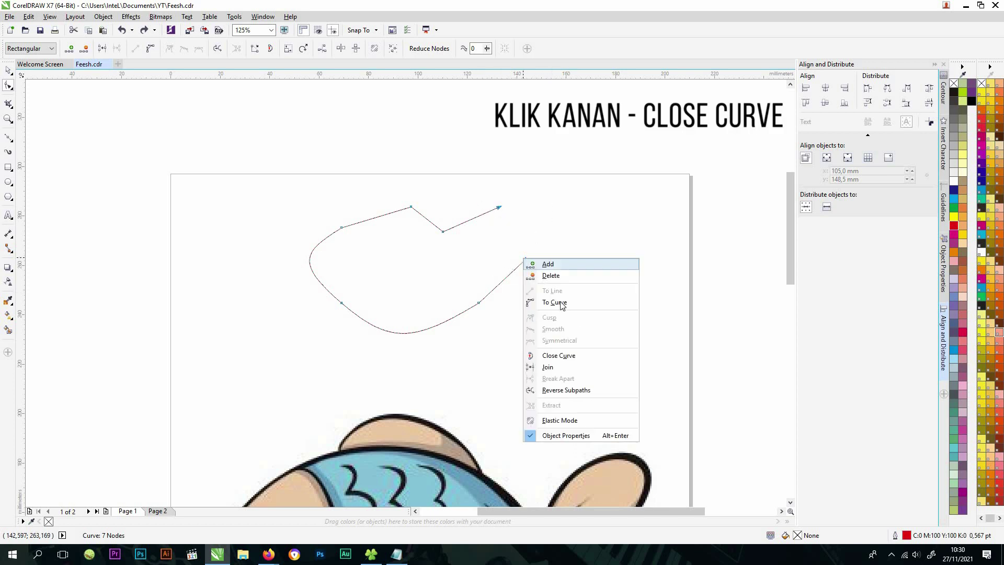
{"action": "left_click", "coordinate": [568, 356]}
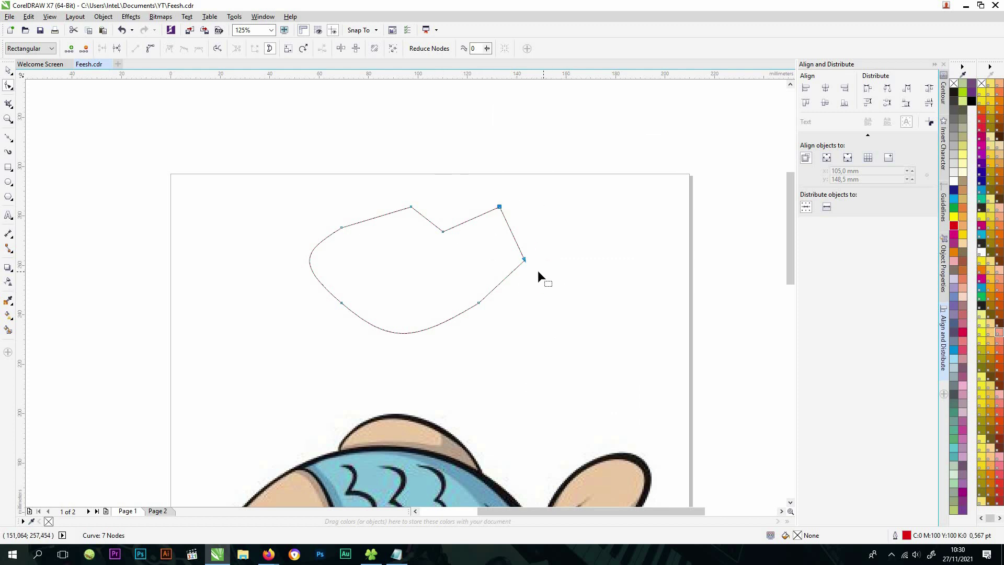
- Delete the practice shape above the fish
{"action": "key", "text": "space"}
{"action": "key", "text": "Delete"}
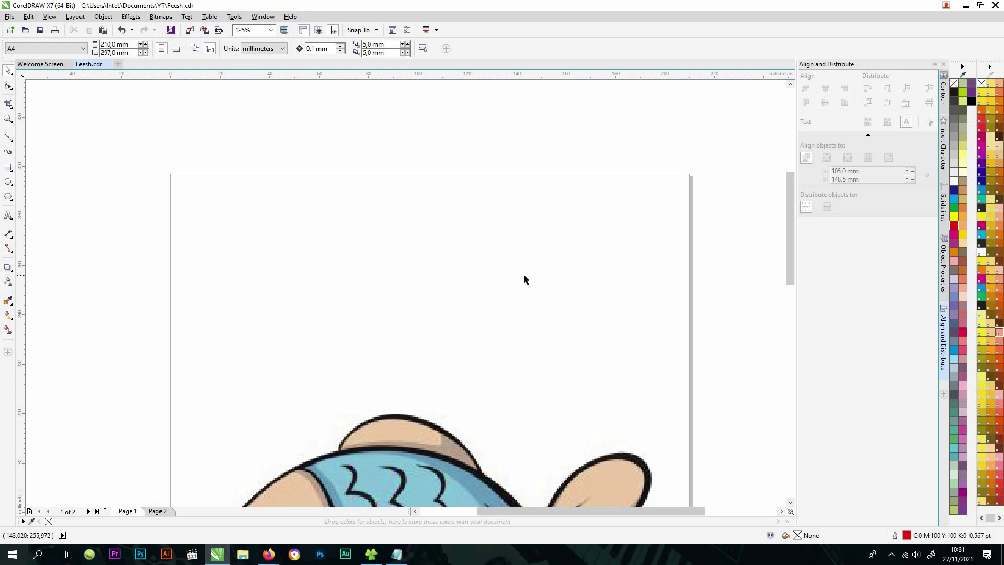
- Draw a rectangle about 51 mm wide and 36 mm high over the middle of the fish's body and convert it to curves
{"action": "left_click_drag", "start_coordinate": [480, 485], "coordinate": [549, 205]}
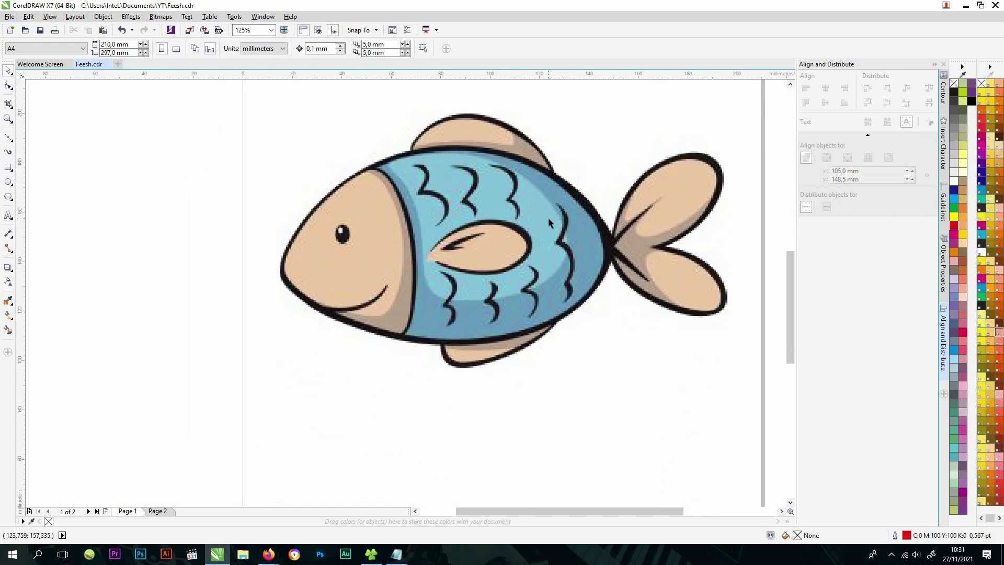
{"action": "scroll", "coordinate": [581, 230], "scroll_direction": "up", "scroll_amount": 2}
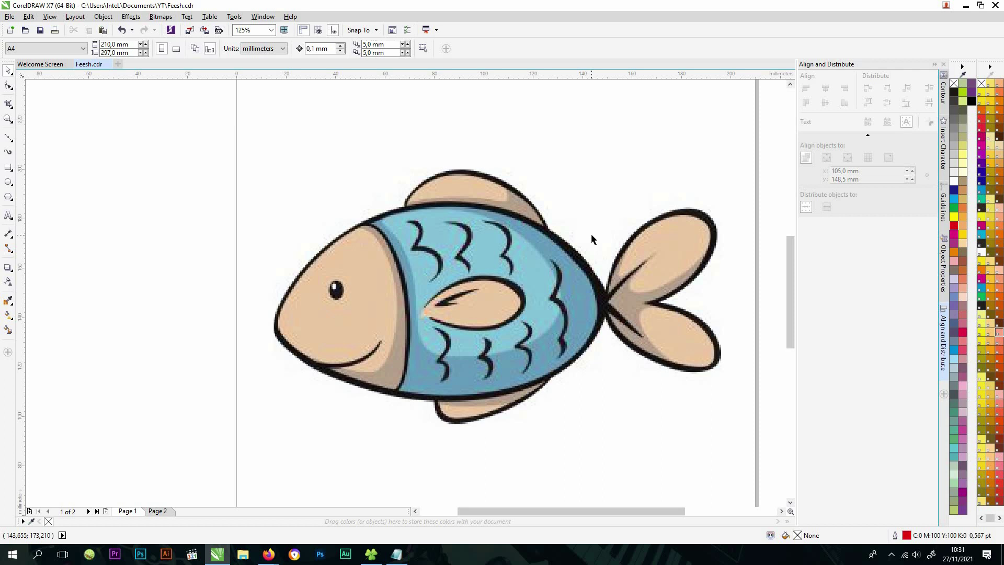
{"action": "key", "text": "alt+Tab"}
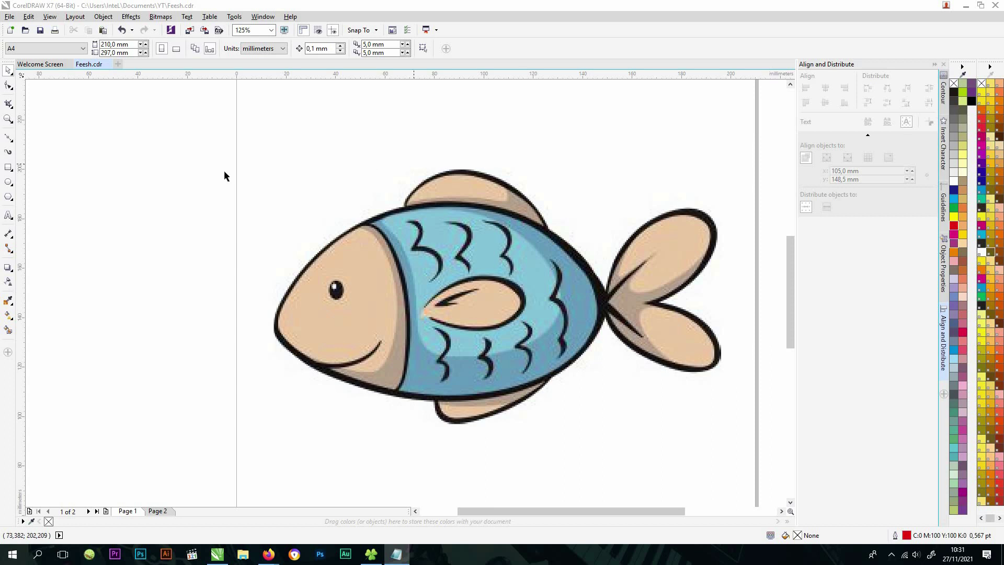
{"action": "left_click", "coordinate": [439, 285]}
{"action": "key", "text": "F6"}
{"action": "left_click_drag", "start_coordinate": [402, 252], "coordinate": [531, 342]}
{"action": "right_click", "coordinate": [532, 345]}
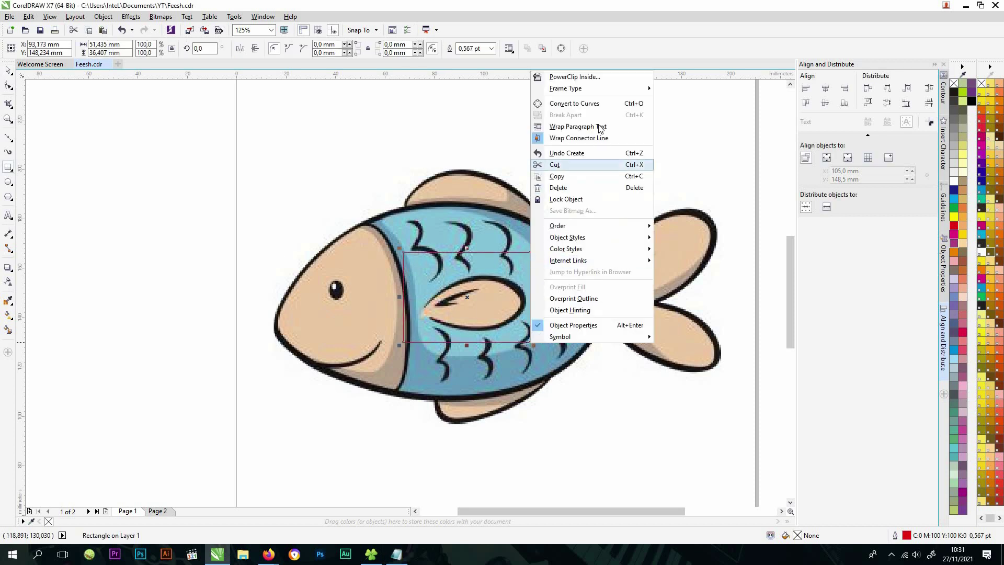
{"action": "left_click", "coordinate": [575, 102]}
- Move the rectangle's four corner nodes onto the fish's body outline, two at the head and two near the tail
{"action": "left_click", "coordinate": [9, 87]}
{"action": "left_click_drag", "start_coordinate": [403, 252], "coordinate": [288, 289]}
{"action": "left_click_drag", "start_coordinate": [462, 342], "coordinate": [349, 346]}
{"action": "left_click_drag", "start_coordinate": [529, 252], "coordinate": [555, 241]}
{"action": "left_click_drag", "start_coordinate": [531, 342], "coordinate": [590, 342]}
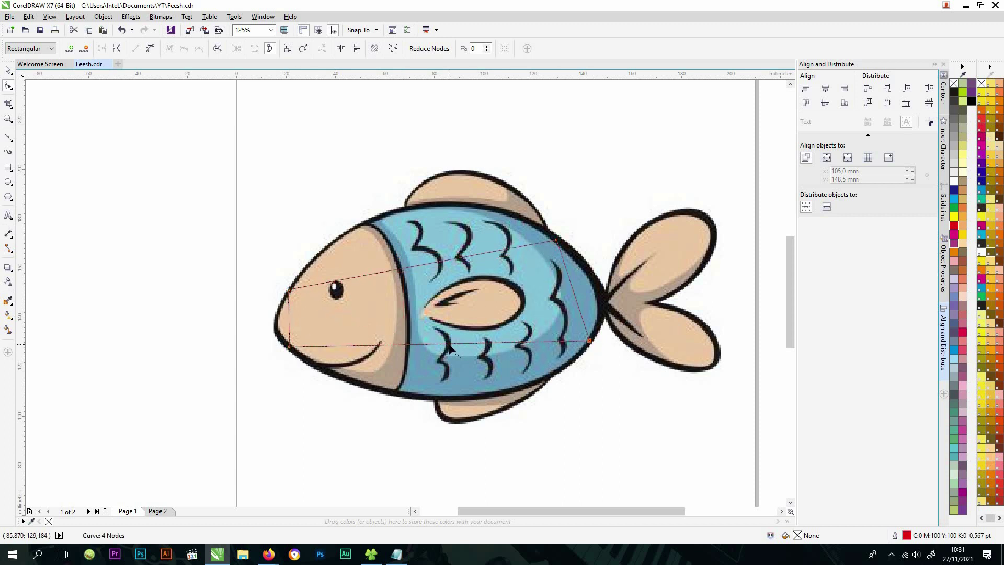
- Bend the shape's bottom edge to follow the fish's belly outline and refine its curvature
{"action": "left_click_drag", "start_coordinate": [462, 343], "coordinate": [527, 423]}
{"action": "left_click_drag", "start_coordinate": [385, 404], "coordinate": [361, 406]}
{"action": "scroll", "coordinate": [289, 293], "scroll_direction": "up", "scroll_amount": 2}
{"action": "left_click_drag", "start_coordinate": [288, 277], "coordinate": [293, 280]}
- Convert the shape's left edge to a curve around the fish's snout and make its lower node smooth
{"action": "right_click", "coordinate": [291, 342]}
{"action": "left_click", "coordinate": [324, 387]}
{"action": "scroll", "coordinate": [238, 411], "scroll_direction": "down", "scroll_amount": 1}
{"action": "left_click_drag", "start_coordinate": [293, 412], "coordinate": [273, 360]}
{"action": "right_click", "coordinate": [250, 407]}
{"action": "left_click", "coordinate": [287, 297]}
- Convert the shape's top edge to a curve and adjust its handles to follow the outline of the head and back
{"action": "left_click_drag", "start_coordinate": [712, 205], "coordinate": [588, 312]}
{"action": "right_click", "coordinate": [588, 312]}
{"action": "left_click", "coordinate": [600, 355]}
{"action": "left_click_drag", "start_coordinate": [444, 340], "coordinate": [421, 230]}
{"action": "left_click_drag", "start_coordinate": [135, 395], "coordinate": [226, 238]}
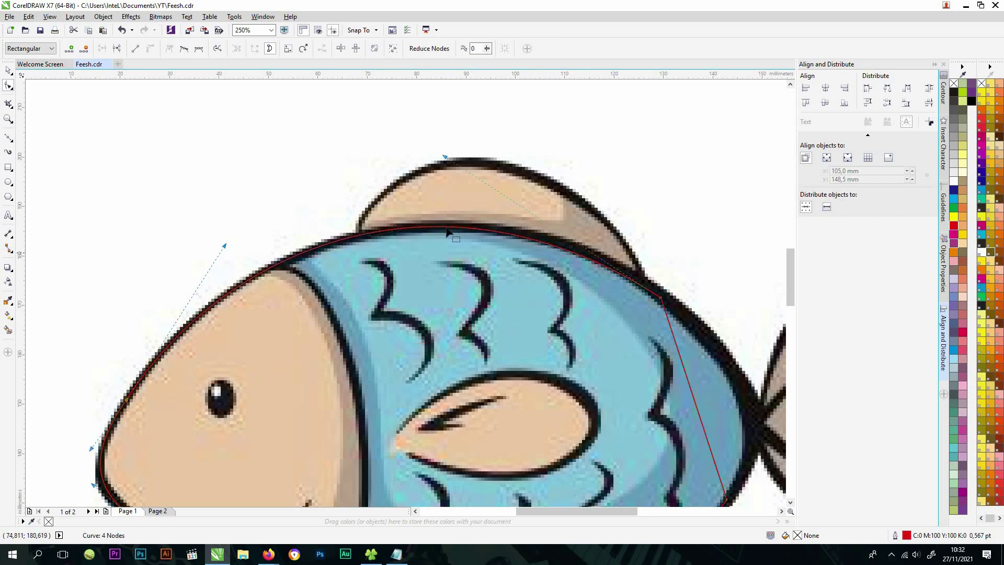
{"action": "left_click_drag", "start_coordinate": [445, 156], "coordinate": [480, 156]}
- Convert the shape's right edge to a curve and bow it outward to the body outline at the tail base
{"action": "right_click", "coordinate": [684, 363]}
{"action": "left_click", "coordinate": [696, 406]}
{"action": "left_click_drag", "start_coordinate": [696, 406], "coordinate": [467, 297]}
{"action": "left_click_drag", "start_coordinate": [466, 295], "coordinate": [513, 287]}
{"action": "left_click", "coordinate": [432, 189]}
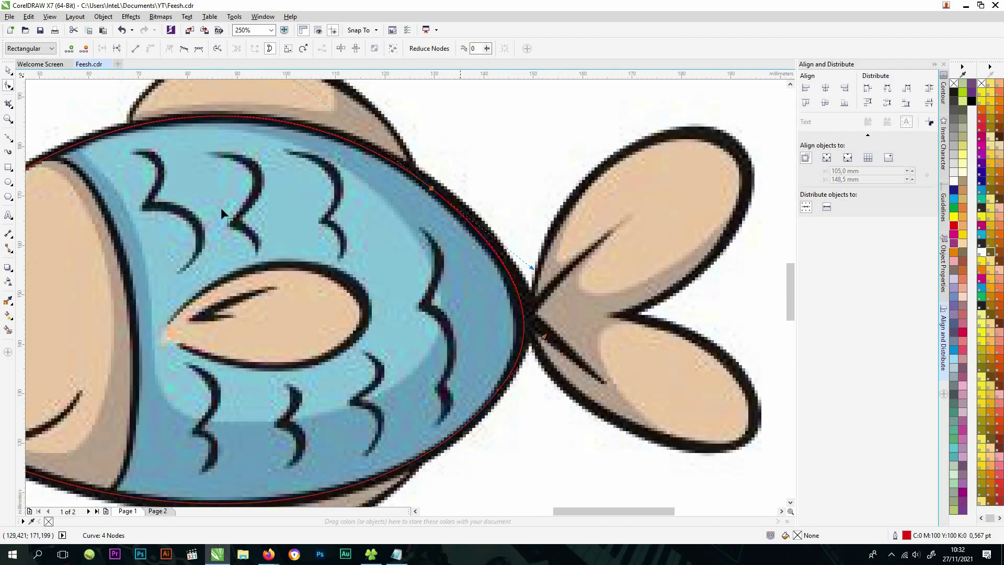
- Make the body outline's upper head node and lower rear node smooth
{"action": "left_click_drag", "start_coordinate": [221, 209], "coordinate": [414, 204]}
{"action": "right_click", "coordinate": [91, 286]}
{"action": "left_click", "coordinate": [119, 359]}
{"action": "right_click", "coordinate": [691, 385]}
{"action": "left_click", "coordinate": [718, 275]}
{"action": "left_click_drag", "start_coordinate": [691, 387], "coordinate": [691, 388]}
{"action": "scroll", "coordinate": [691, 387], "scroll_direction": "up", "scroll_amount": 1}
{"action": "scroll", "coordinate": [691, 389], "scroll_direction": "down", "scroll_amount": 2}
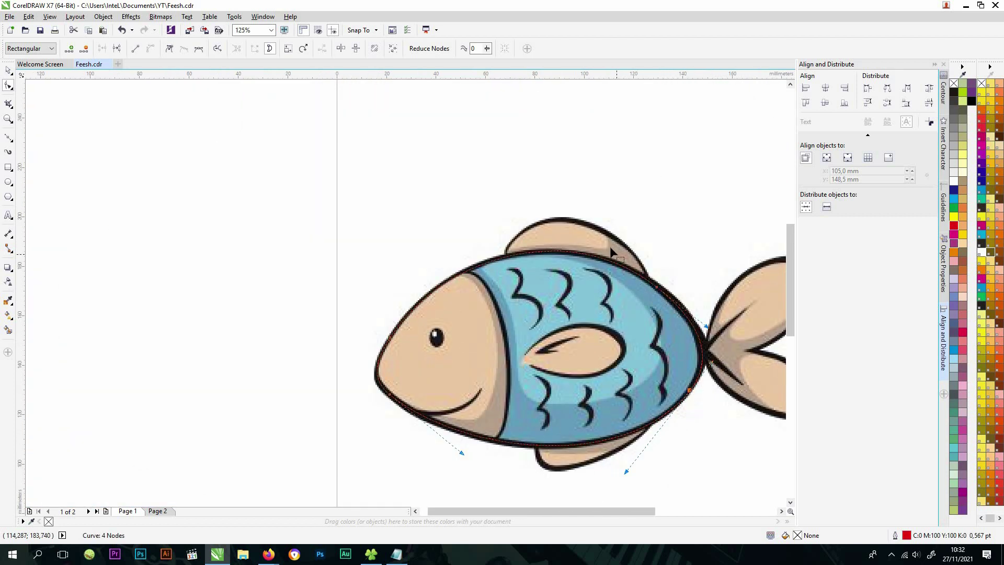
- Set the traced body curve's outline width to 4.0 pt
{"action": "key", "text": "space"}
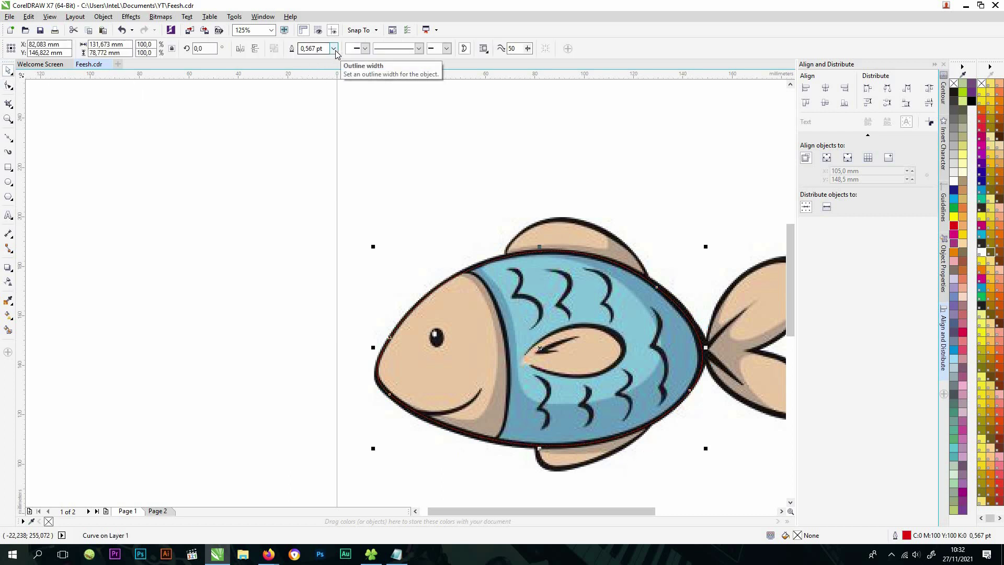
{"action": "left_click", "coordinate": [335, 49]}
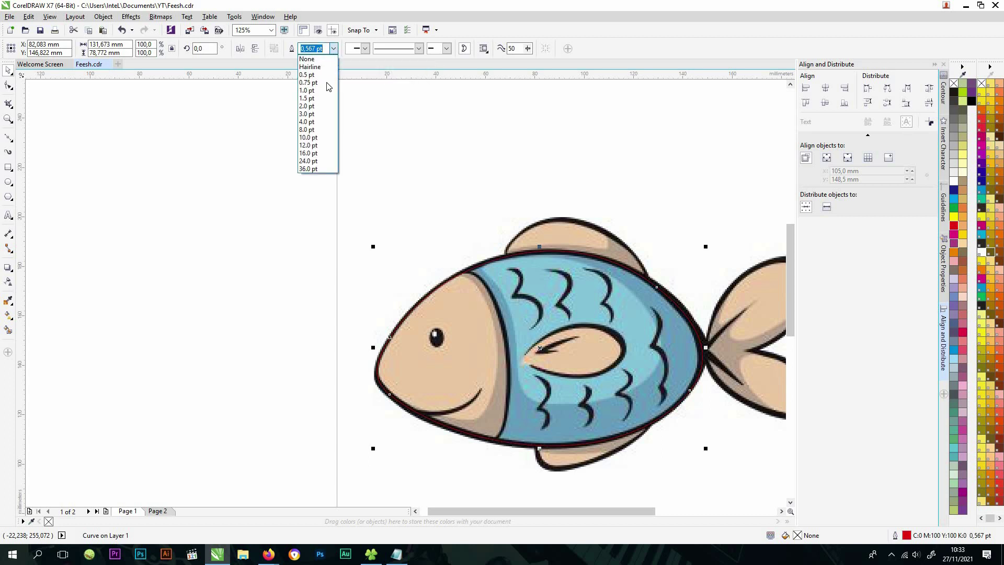
{"action": "key", "text": "Escape"}
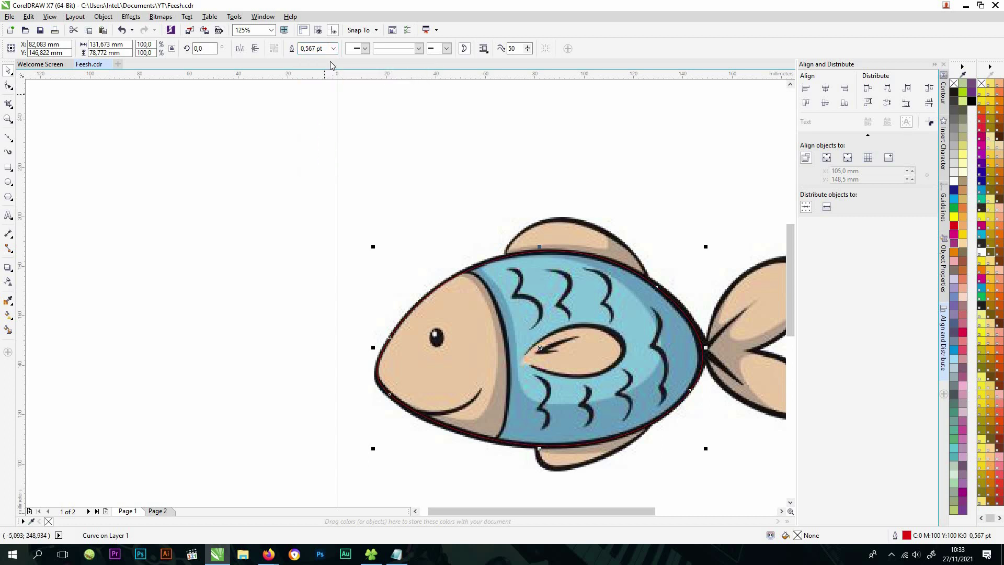
{"action": "left_click", "coordinate": [333, 48]}
{"action": "left_click", "coordinate": [315, 126]}
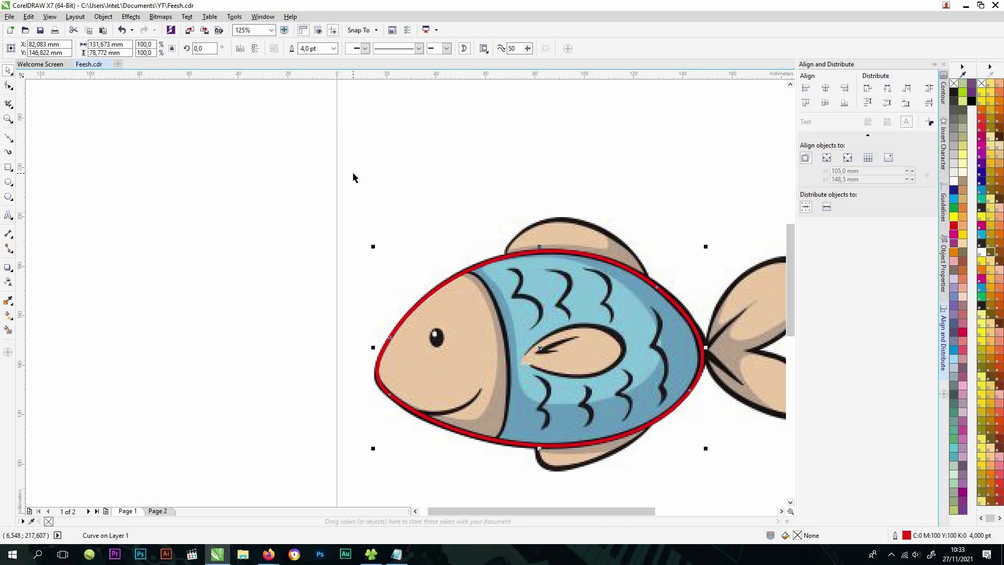
- Try enlarging the traced body curve about its centre to about 361% of its size
{"action": "scroll", "coordinate": [582, 302], "scroll_direction": "down", "scroll_amount": 4}
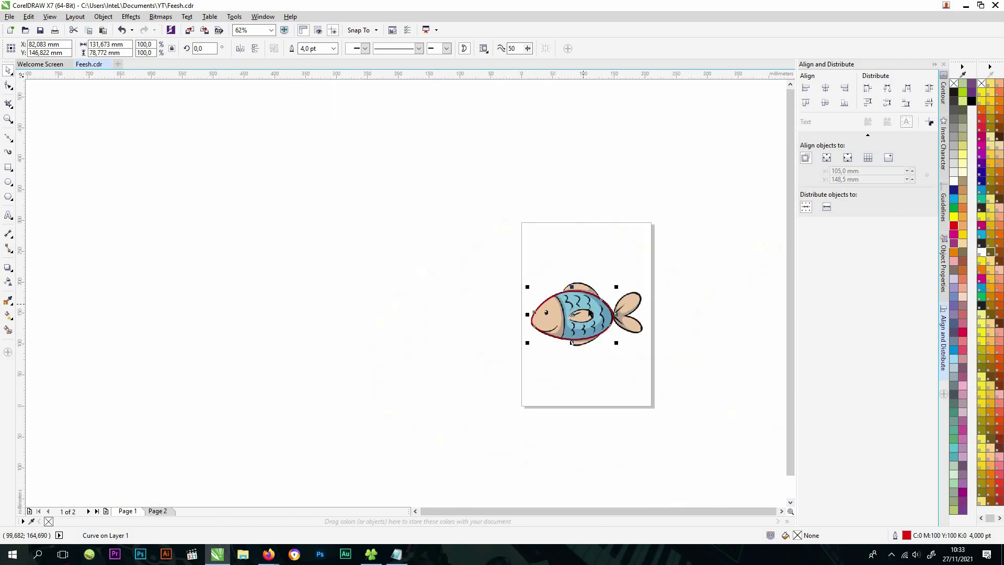
{"action": "left_click_drag", "start_coordinate": [617, 345], "coordinate": [722, 446]}
{"action": "scroll", "coordinate": [679, 402], "scroll_direction": "up", "scroll_amount": 4}
{"action": "scroll", "coordinate": [680, 402], "scroll_direction": "down", "scroll_amount": 2}
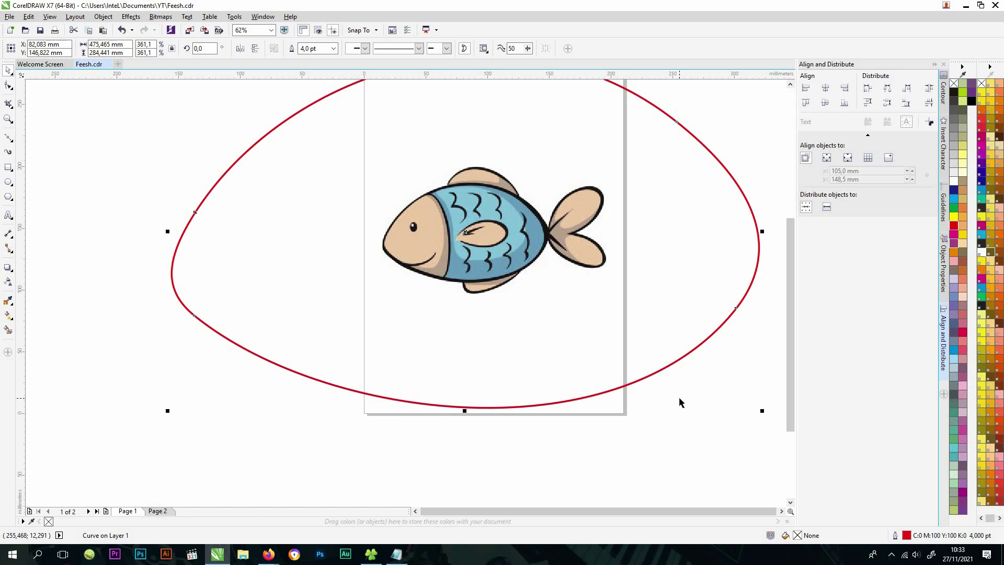
{"action": "key", "text": "ctrl+z"}
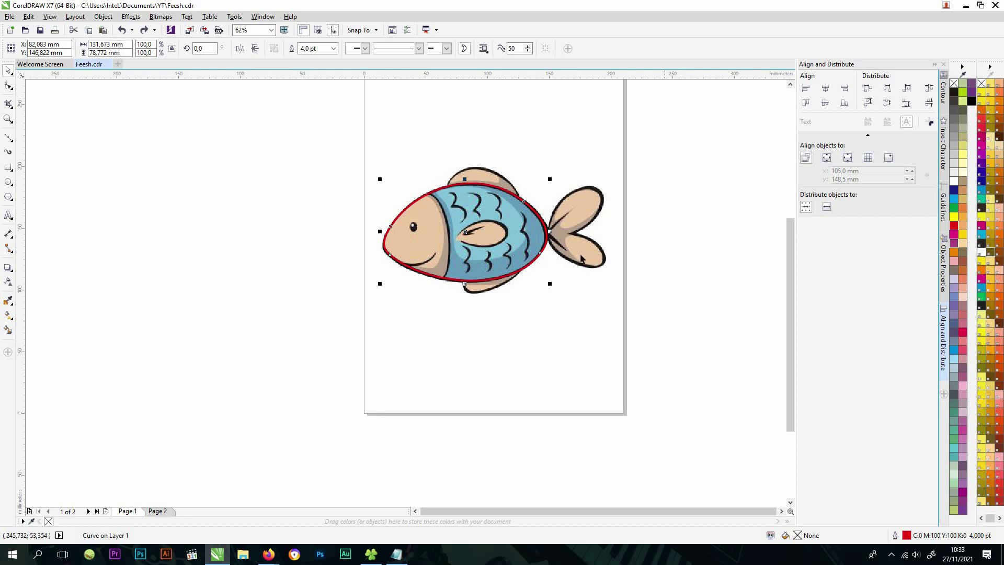
- Convert the body curve's outline to an object and try enlarging it about its centre to about 325%
{"action": "left_click", "coordinate": [103, 16]}
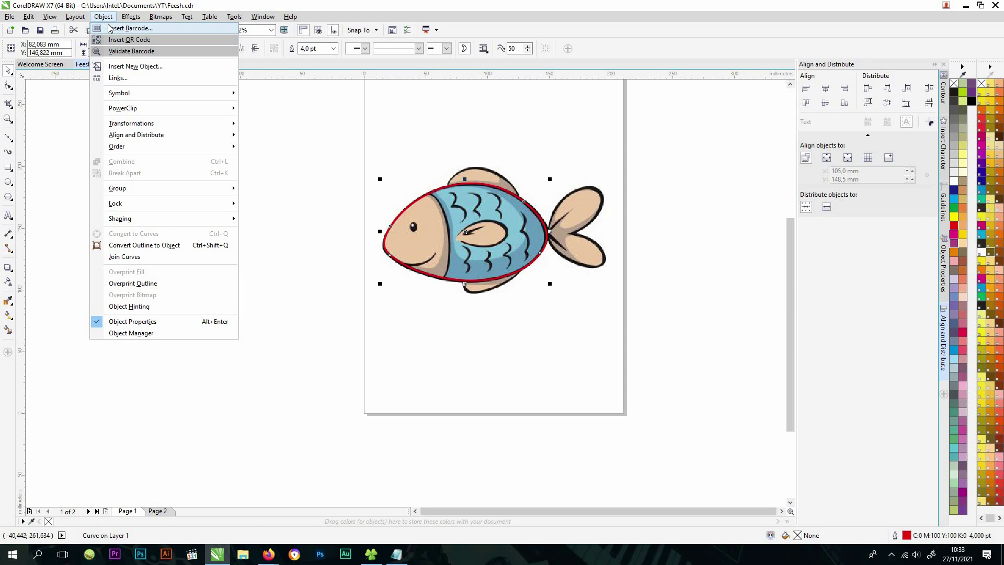
{"action": "left_click", "coordinate": [152, 246]}
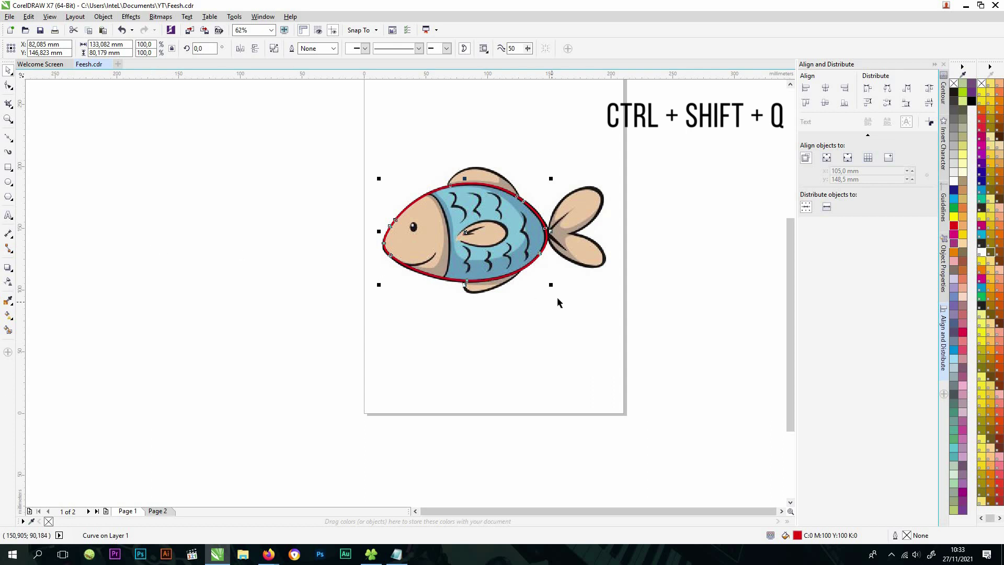
{"action": "left_click_drag", "start_coordinate": [552, 286], "coordinate": [736, 453]}
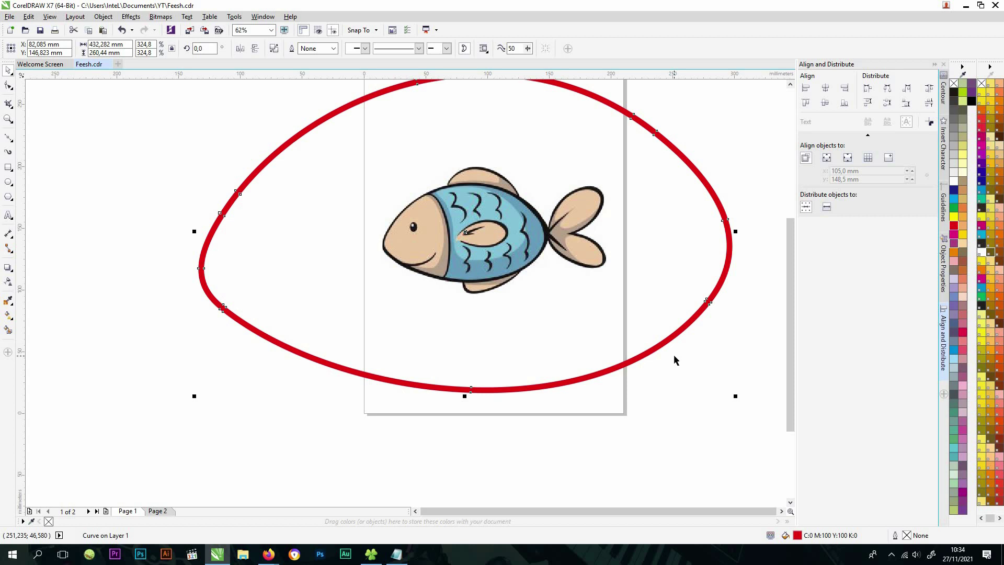
{"action": "key", "text": "ctrl+z"}
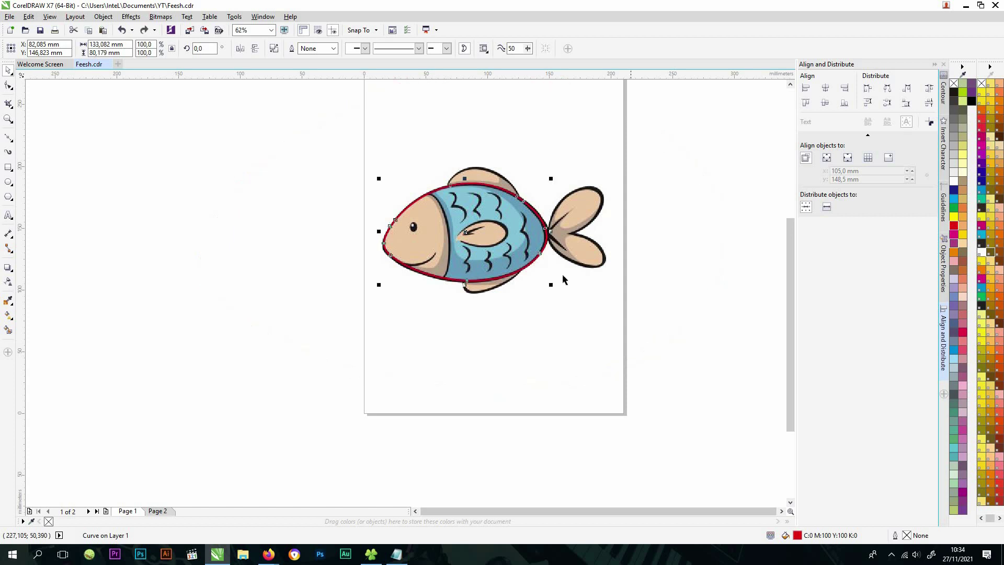
- Thicken the outline object near the tail by moving an edge node and deleting nodes along the body's upper rear edge
{"action": "scroll", "coordinate": [548, 228], "scroll_direction": "up", "scroll_amount": 5}
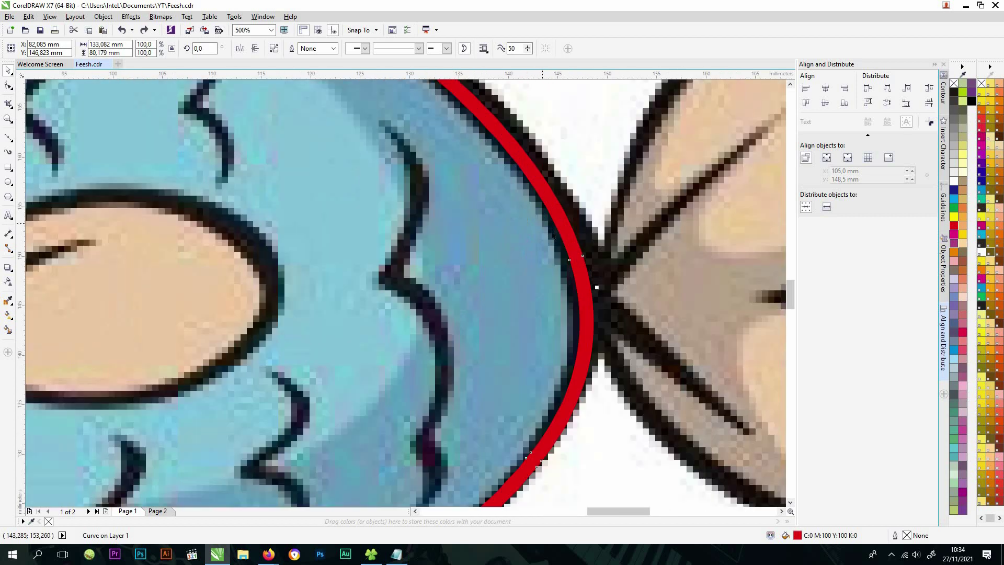
{"action": "left_click", "coordinate": [8, 86]}
{"action": "left_click_drag", "start_coordinate": [583, 256], "coordinate": [563, 260]}
{"action": "scroll", "coordinate": [553, 298], "scroll_direction": "down", "scroll_amount": 3}
{"action": "left_click", "coordinate": [529, 315]}
{"action": "key", "text": "Delete"}
{"action": "scroll", "coordinate": [529, 314], "scroll_direction": "up", "scroll_amount": 7}
{"action": "left_click", "coordinate": [496, 229]}
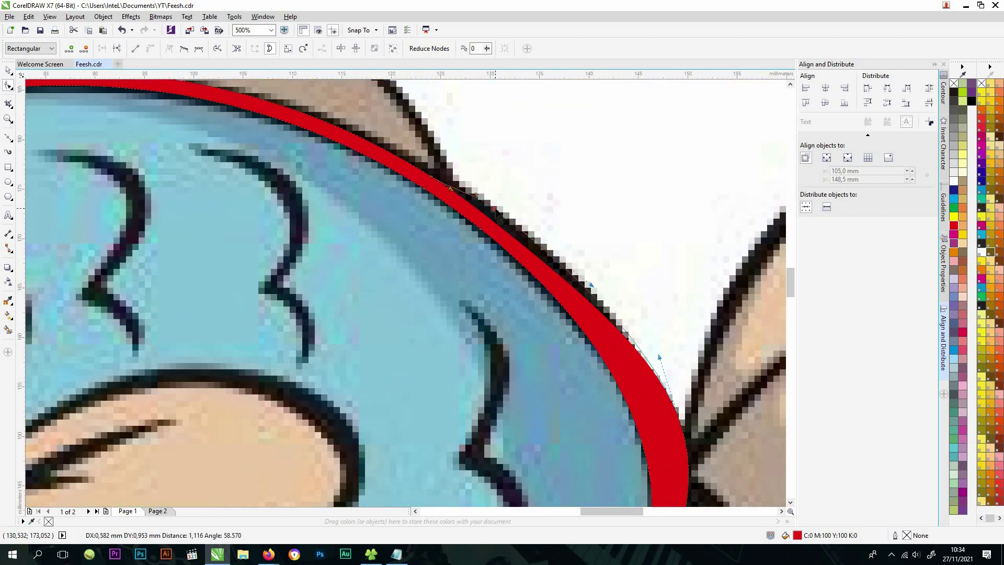
{"action": "key", "text": "Delete"}
{"action": "left_click", "coordinate": [423, 194]}
{"action": "key", "text": "Delete"}
{"action": "scroll", "coordinate": [481, 242], "scroll_direction": "down", "scroll_amount": 2}
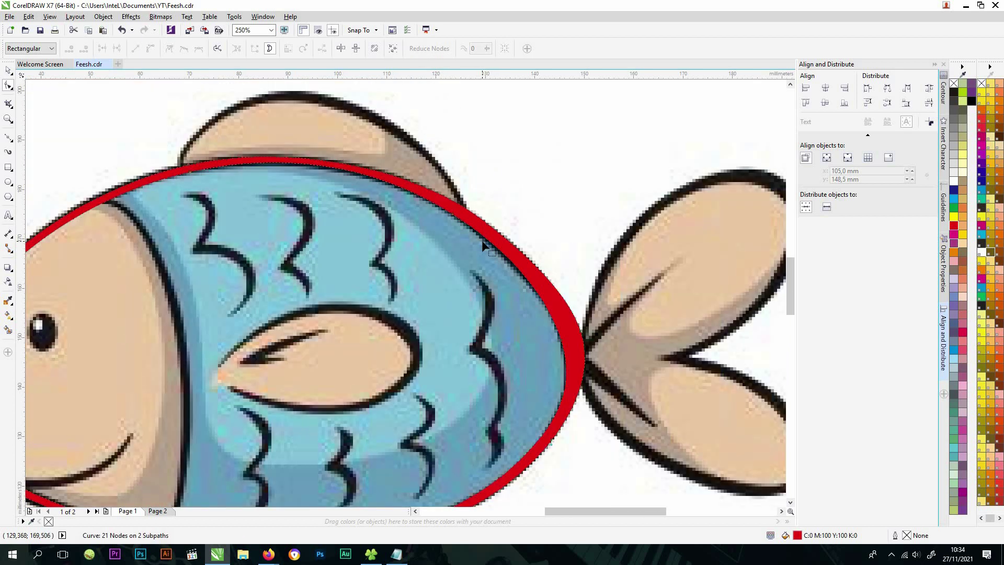
- Delete the red body outline object from the fish bitmap
{"action": "scroll", "coordinate": [483, 243], "scroll_direction": "down", "scroll_amount": 2}
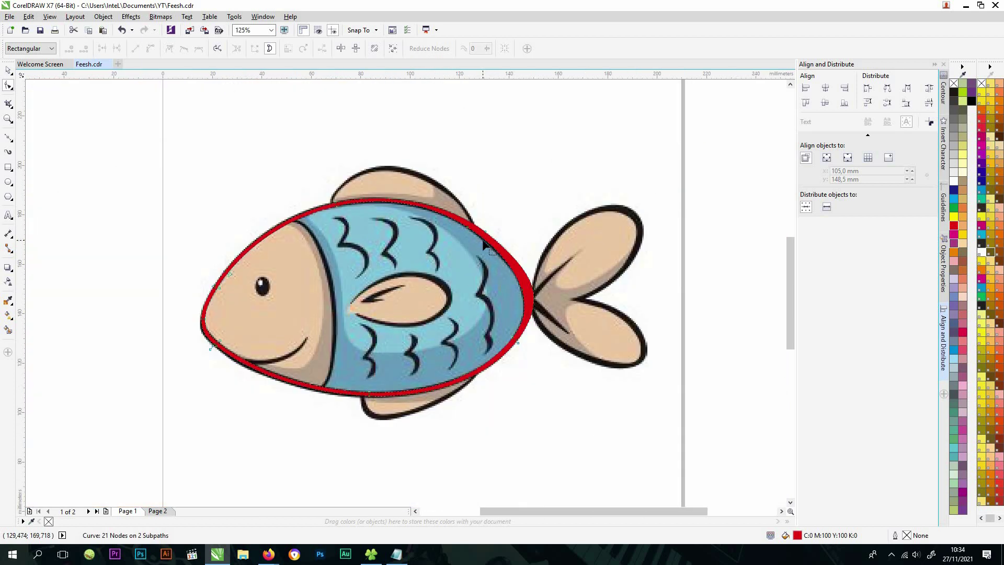
{"action": "key", "text": "space"}
{"action": "key", "text": "Delete"}
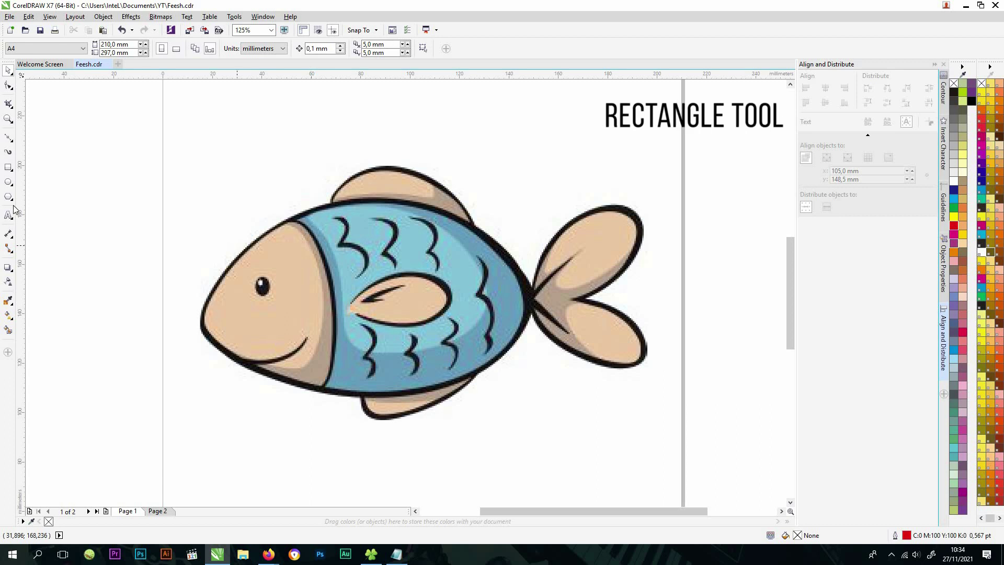
- Draw a rectangle about 61 by 31 mm over the middle of the fish body and convert it to curves
{"action": "left_click", "coordinate": [7, 167]}
{"action": "left_click_drag", "start_coordinate": [315, 256], "coordinate": [467, 333]}
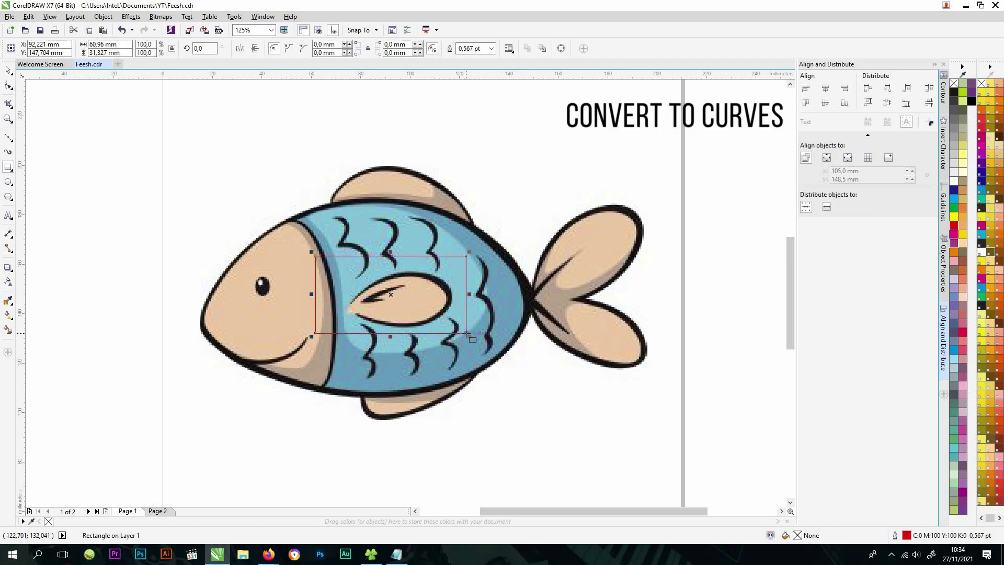
{"action": "right_click", "coordinate": [466, 256]}
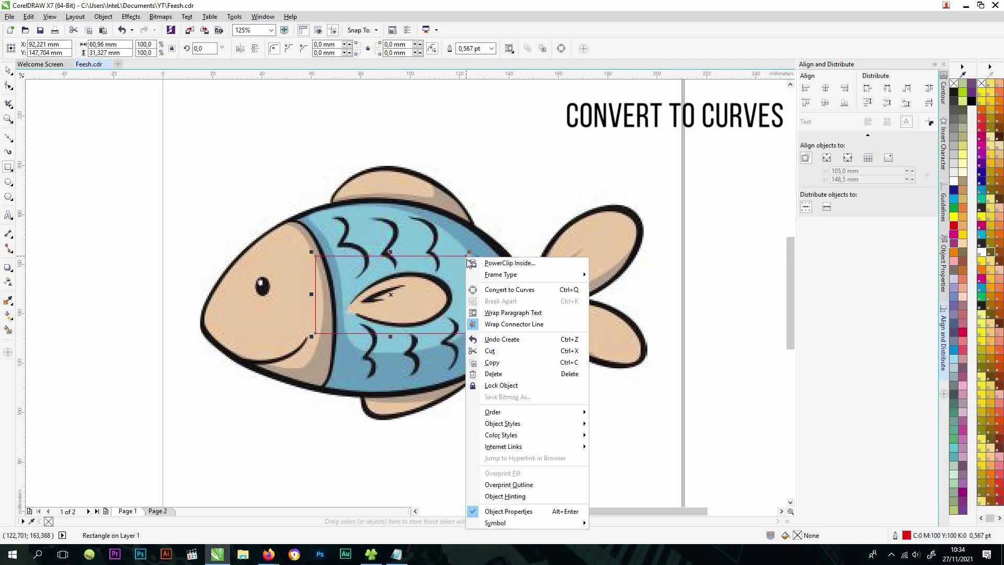
{"action": "left_click", "coordinate": [490, 291]}
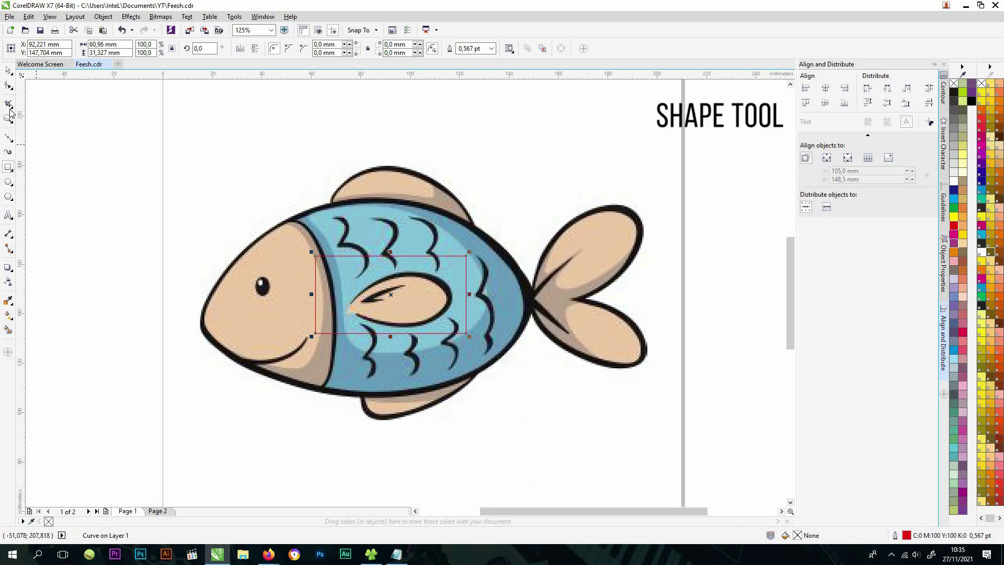
- Move the curve's two left corner nodes onto the upper head outline and the lower jaw outline with the Shape tool
{"action": "left_click", "coordinate": [7, 86]}
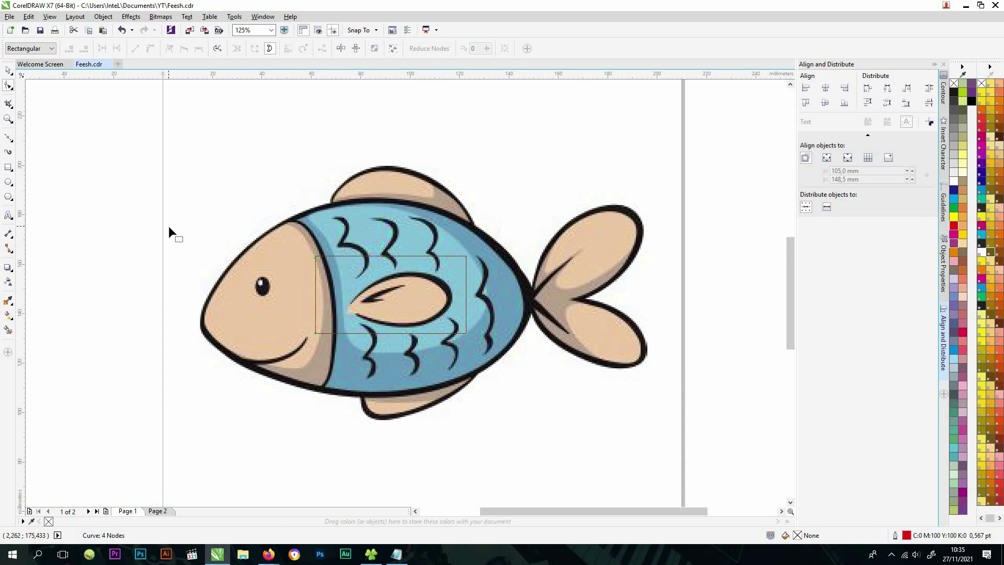
{"action": "left_click_drag", "start_coordinate": [318, 259], "coordinate": [220, 279]}
{"action": "scroll", "coordinate": [220, 278], "scroll_direction": "up", "scroll_amount": 4}
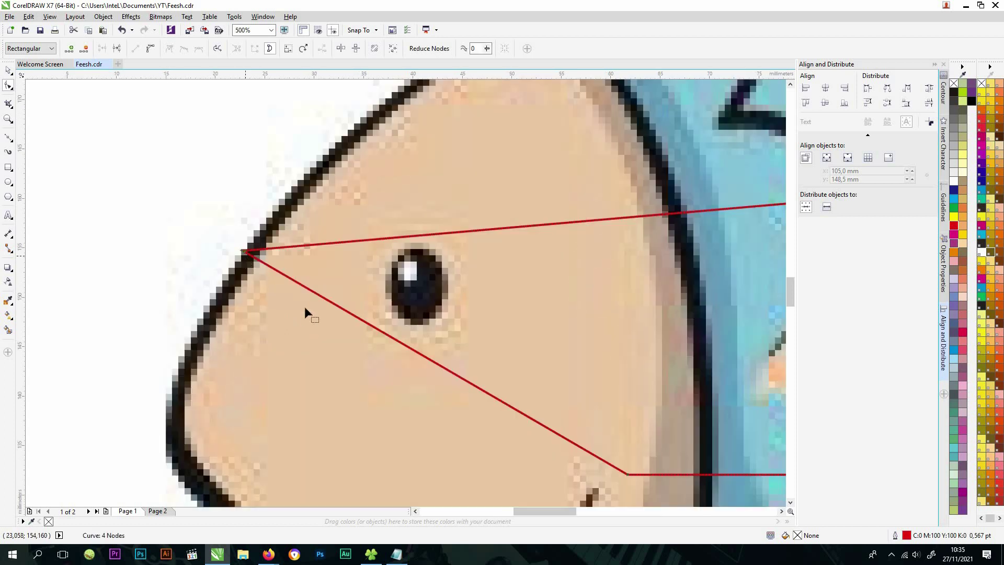
{"action": "scroll", "coordinate": [304, 308], "scroll_direction": "down", "scroll_amount": 3}
{"action": "left_click_drag", "start_coordinate": [482, 331], "coordinate": [276, 352]}
{"action": "left_click_drag", "start_coordinate": [569, 356], "coordinate": [401, 418]}
- Add nodes along the curve's lower edge and place them on the outline around the belly fin
{"action": "double_click", "coordinate": [402, 302]}
{"action": "left_click_drag", "start_coordinate": [496, 413], "coordinate": [374, 406]}
{"action": "double_click", "coordinate": [392, 341]}
{"action": "left_click_drag", "start_coordinate": [391, 342], "coordinate": [336, 456]}
{"action": "left_click_drag", "start_coordinate": [490, 283], "coordinate": [511, 367]}
{"action": "left_click_drag", "start_coordinate": [512, 369], "coordinate": [430, 449]}
- Place the rear nodes at the tail base and at the dorsal fin's rear end, adding a node where needed
{"action": "double_click", "coordinate": [418, 325]}
{"action": "left_click_drag", "start_coordinate": [418, 325], "coordinate": [542, 325]}
{"action": "left_click_drag", "start_coordinate": [408, 208], "coordinate": [541, 270]}
{"action": "left_click_drag", "start_coordinate": [428, 267], "coordinate": [534, 264]}
{"action": "scroll", "coordinate": [597, 275], "scroll_direction": "left", "scroll_amount": 5}
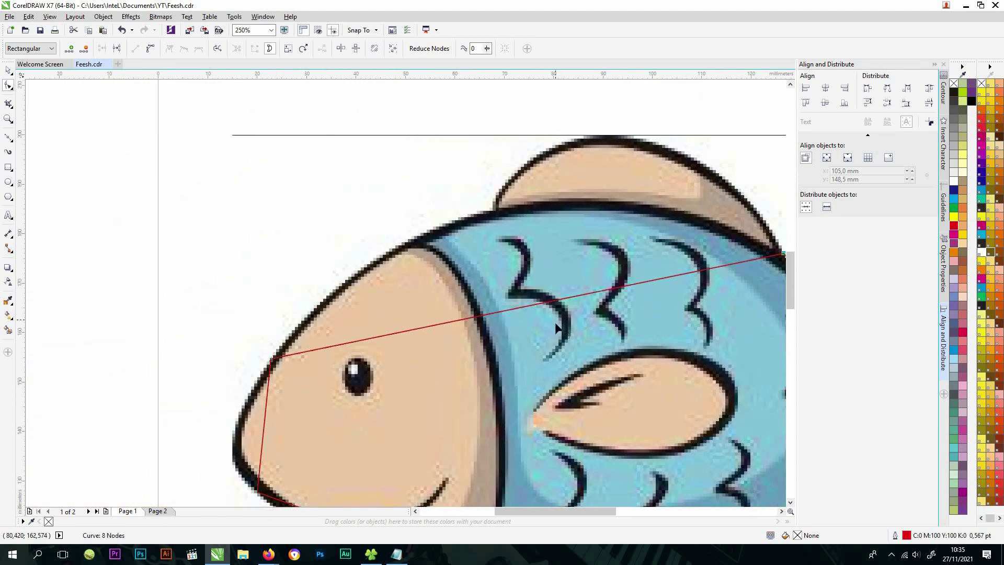
- Add nodes at the dorsal fin's front base and at its peak
{"action": "double_click", "coordinate": [540, 302]}
{"action": "left_click_drag", "start_coordinate": [539, 302], "coordinate": [556, 263]}
{"action": "double_click", "coordinate": [506, 344]}
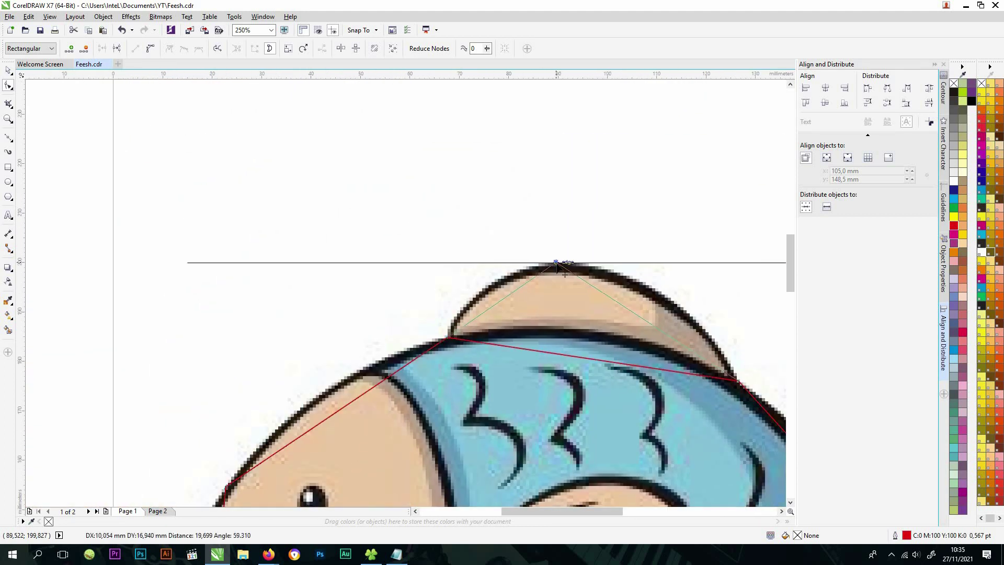
- Add nodes around the tail and place them on both lobes and in the notch between them
{"action": "left_click_drag", "start_coordinate": [684, 387], "coordinate": [267, 238]}
{"action": "double_click", "coordinate": [433, 376]}
{"action": "left_click_drag", "start_coordinate": [433, 375], "coordinate": [574, 196]}
{"action": "double_click", "coordinate": [508, 372]}
{"action": "double_click", "coordinate": [567, 237]}
{"action": "left_click_drag", "start_coordinate": [566, 237], "coordinate": [644, 291]}
{"action": "left_click_drag", "start_coordinate": [571, 387], "coordinate": [473, 348]}
{"action": "double_click", "coordinate": [489, 265]}
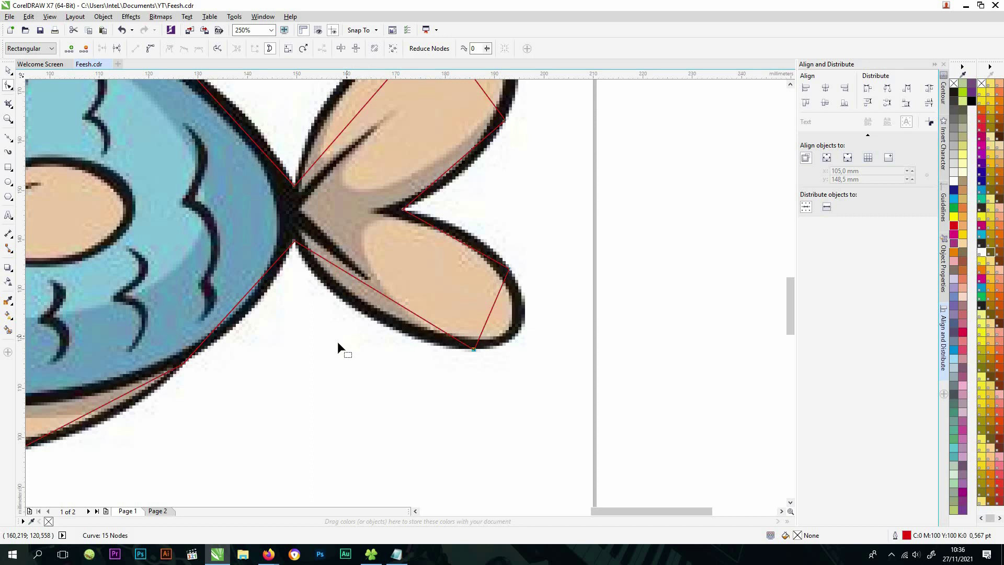
- Convert the segment between the head and dorsal fin to a curve and bow it out to the head outline
{"action": "scroll", "coordinate": [345, 340], "scroll_direction": "down", "scroll_amount": 2}
{"action": "scroll", "coordinate": [391, 233], "scroll_direction": "up", "scroll_amount": 2}
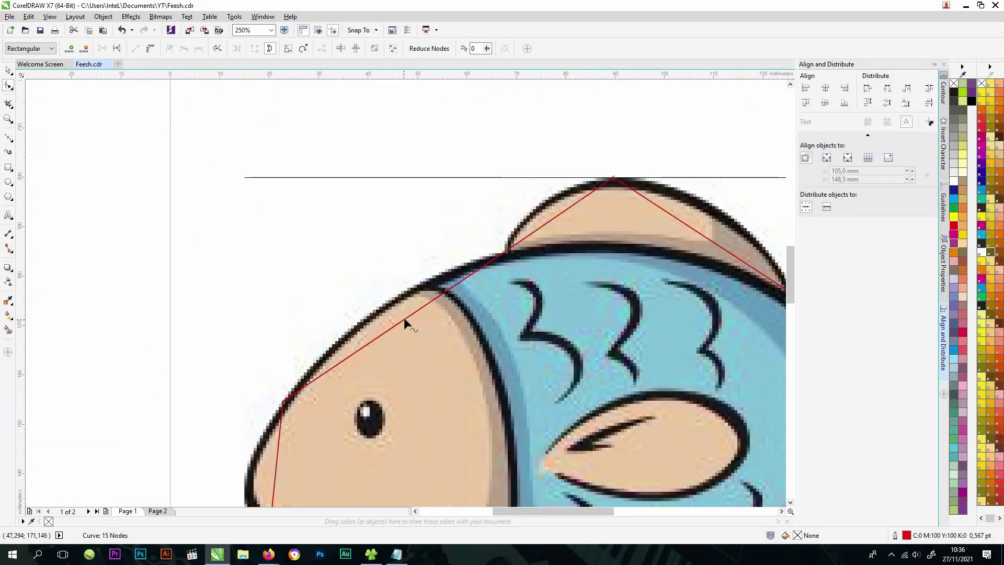
{"action": "right_click", "coordinate": [404, 318]}
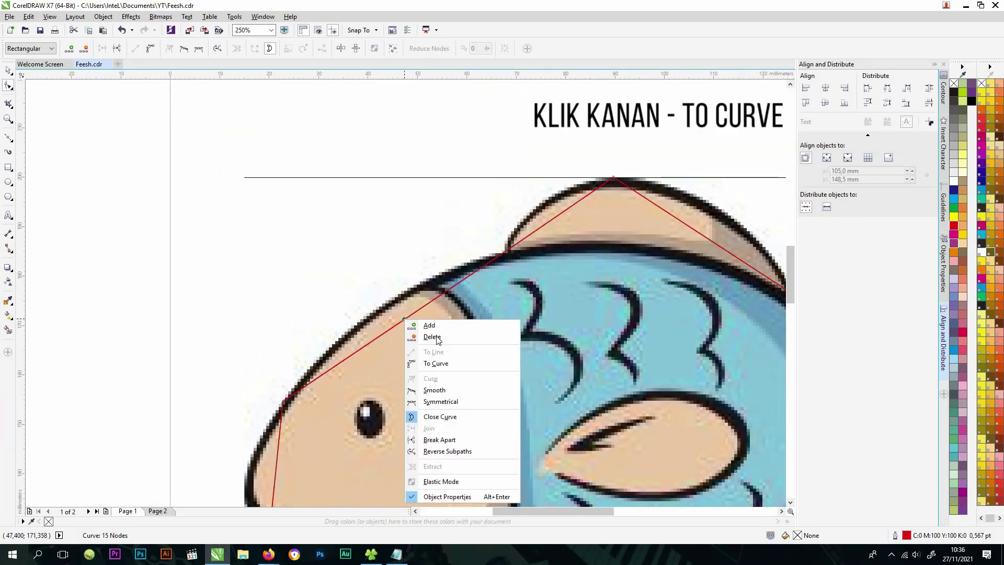
{"action": "left_click", "coordinate": [455, 362]}
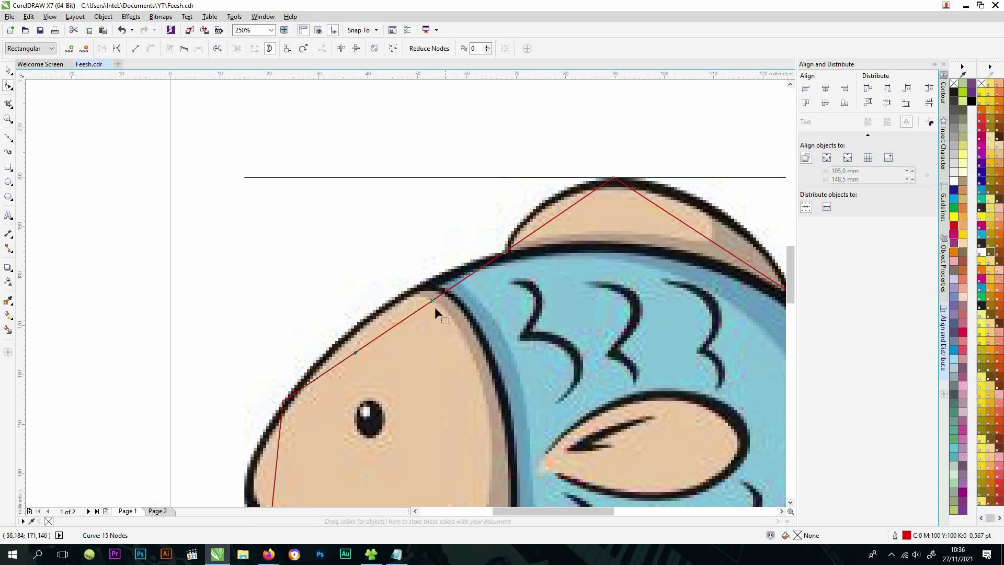
{"action": "left_click_drag", "start_coordinate": [420, 306], "coordinate": [403, 293]}
- Convert the dorsal fin's front and rear segments to curves and bow them to the fin outline
{"action": "scroll", "coordinate": [403, 293], "scroll_direction": "down", "scroll_amount": 1}
{"action": "scroll", "coordinate": [441, 321], "scroll_direction": "up", "scroll_amount": 1}
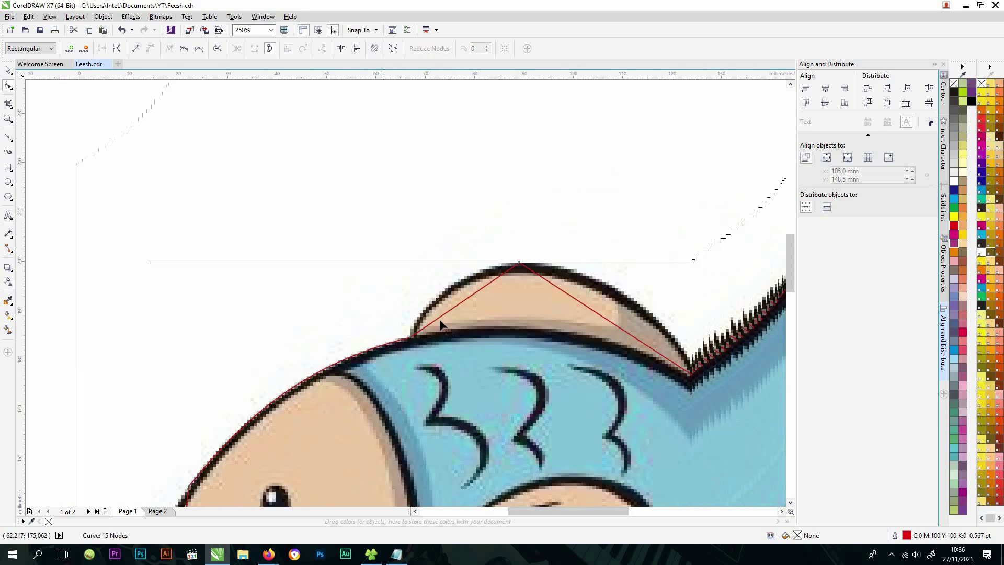
{"action": "right_click", "coordinate": [460, 306]}
{"action": "left_click", "coordinate": [489, 352]}
{"action": "left_click_drag", "start_coordinate": [469, 301], "coordinate": [456, 280]}
{"action": "right_click", "coordinate": [573, 296]}
{"action": "left_click", "coordinate": [600, 314]}
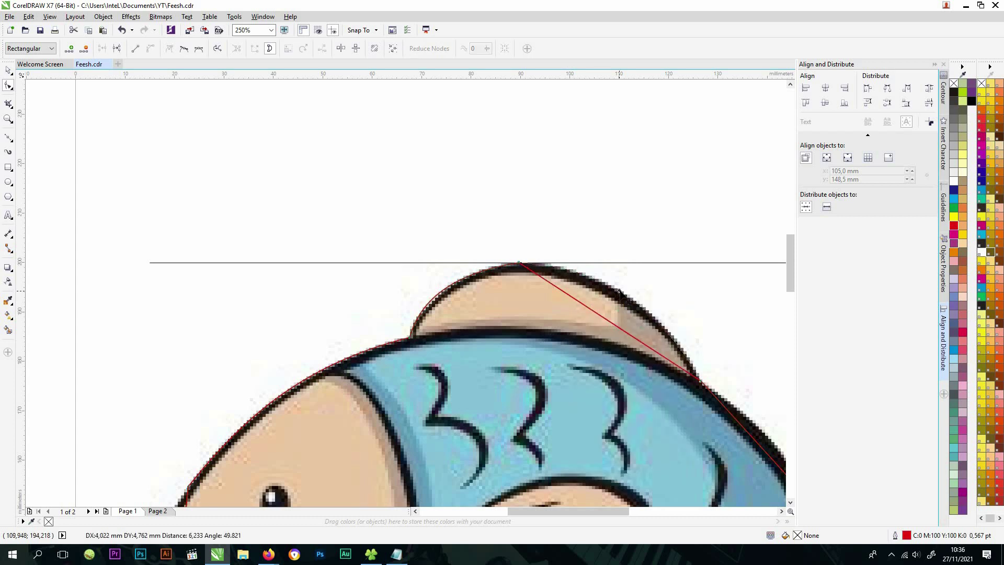
- Make the dorsal fin's peak node smooth and adjust its handles to fit the fin outline
{"action": "left_click", "coordinate": [518, 263]}
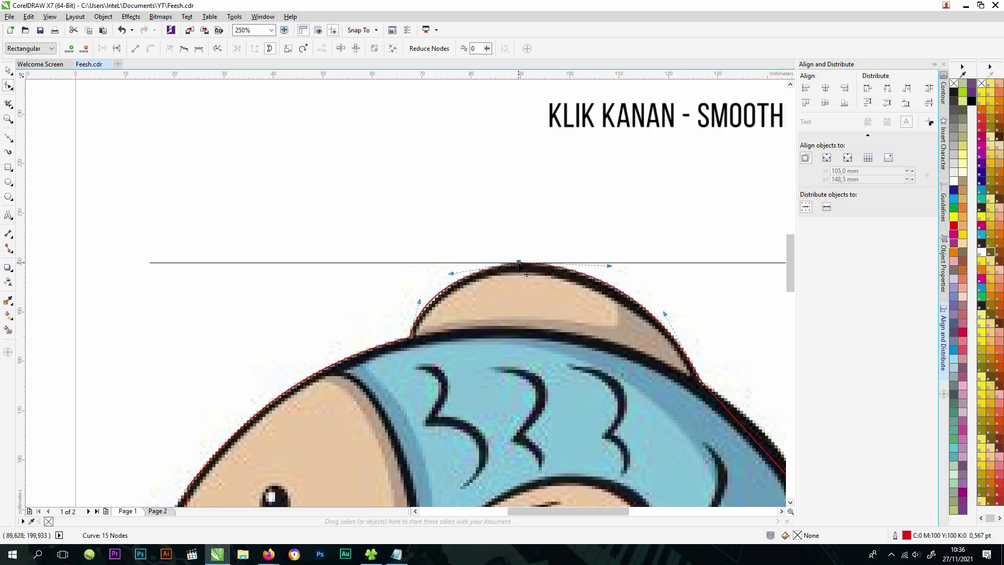
{"action": "right_click", "coordinate": [518, 263]}
{"action": "left_click", "coordinate": [548, 333]}
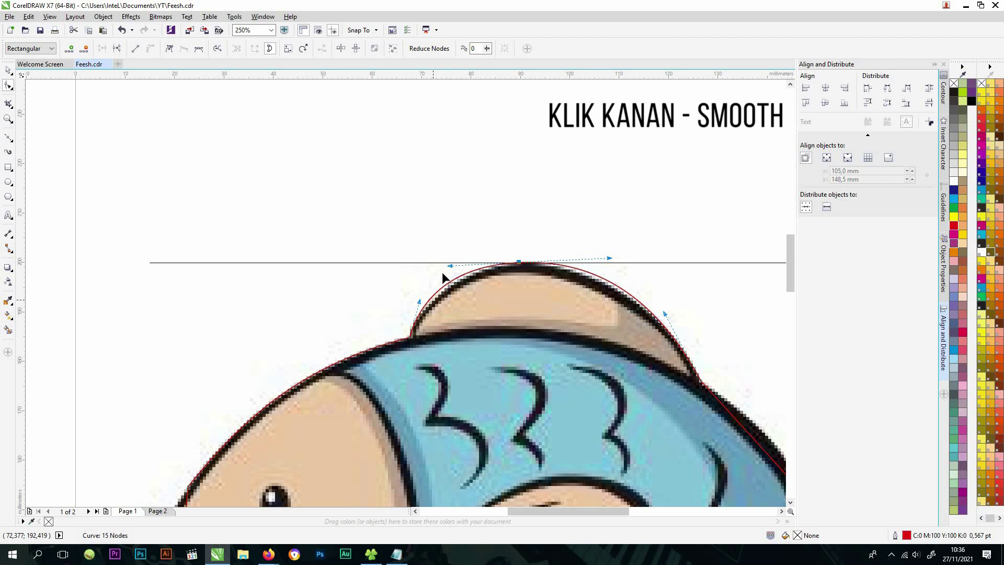
{"action": "left_click_drag", "start_coordinate": [454, 268], "coordinate": [463, 262]}
{"action": "left_click_drag", "start_coordinate": [611, 263], "coordinate": [600, 262]}
- Curve the rear body segments above and below the tail base to match the body outline
{"action": "left_click_drag", "start_coordinate": [539, 322], "coordinate": [199, 167]}
{"action": "right_click", "coordinate": [426, 296]}
{"action": "left_click", "coordinate": [456, 340]}
{"action": "left_click_drag", "start_coordinate": [427, 299], "coordinate": [438, 291]}
{"action": "left_click_drag", "start_coordinate": [442, 356], "coordinate": [466, 212]}
{"action": "right_click", "coordinate": [464, 292]}
{"action": "left_click", "coordinate": [493, 341]}
{"action": "left_click_drag", "start_coordinate": [463, 297], "coordinate": [475, 309]}
- Convert the belly fin segment to a curve, bow it to the fin outline and make the adjoining node smooth
{"action": "left_click_drag", "start_coordinate": [331, 412], "coordinate": [491, 292]}
{"action": "right_click", "coordinate": [375, 295]}
{"action": "key", "text": "c"}
{"action": "left_click_drag", "start_coordinate": [369, 293], "coordinate": [358, 310]}
{"action": "right_click", "coordinate": [406, 319]}
{"action": "key", "text": "s"}
- Convert the remaining segments along the lower belly and snout to curves that follow the fish outline
{"action": "left_click_drag", "start_coordinate": [184, 223], "coordinate": [452, 316]}
{"action": "right_click", "coordinate": [463, 296]}
{"action": "left_click", "coordinate": [492, 343]}
{"action": "left_click_drag", "start_coordinate": [333, 177], "coordinate": [360, 286]}
{"action": "right_click", "coordinate": [389, 273]}
{"action": "left_click", "coordinate": [417, 320]}
- Make the lower jaw node and the upper head node smooth
{"action": "right_click", "coordinate": [385, 335]}
{"action": "left_click", "coordinate": [414, 406]}
{"action": "right_click", "coordinate": [395, 202]}
{"action": "left_click", "coordinate": [426, 275]}
- Convert the upper tail lobe's front and end segments to curves and bow them to the lobe outline
{"action": "scroll", "coordinate": [425, 273], "scroll_direction": "down", "scroll_amount": 1}
{"action": "left_click_drag", "start_coordinate": [751, 202], "coordinate": [455, 257]}
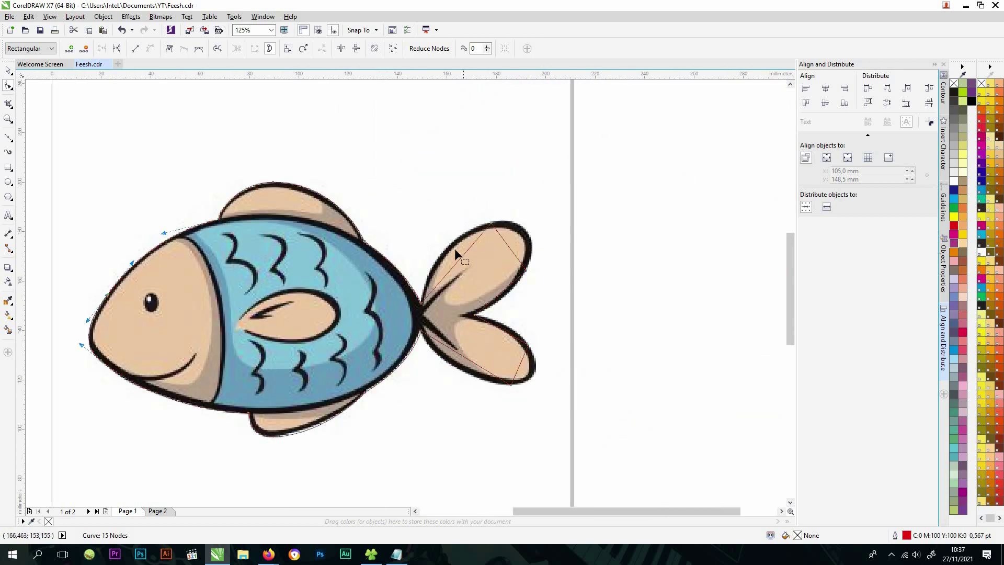
{"action": "scroll", "coordinate": [455, 259], "scroll_direction": "up", "scroll_amount": 1}
{"action": "right_click", "coordinate": [461, 263]}
{"action": "key", "text": "c"}
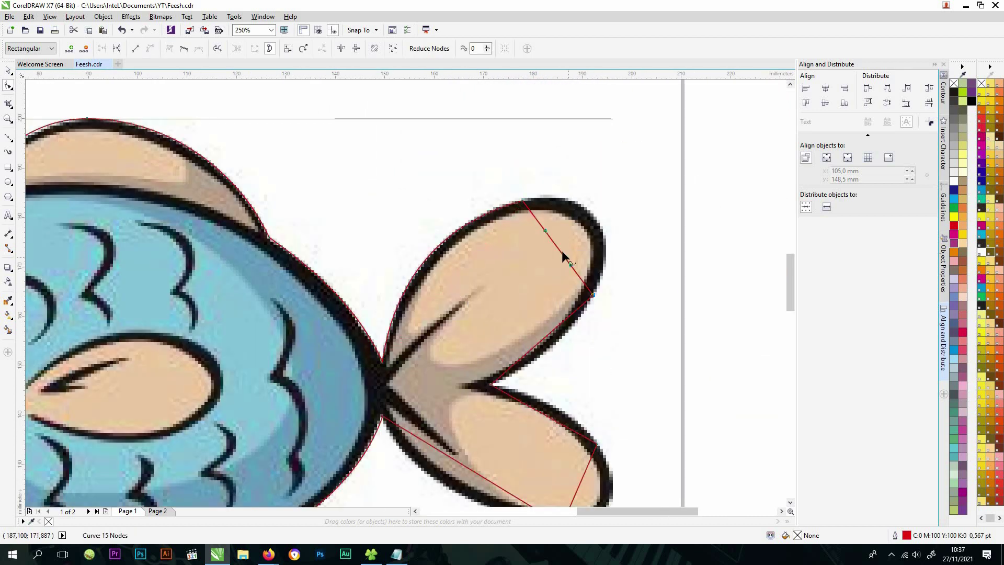
{"action": "left_click_drag", "start_coordinate": [532, 215], "coordinate": [609, 243]}
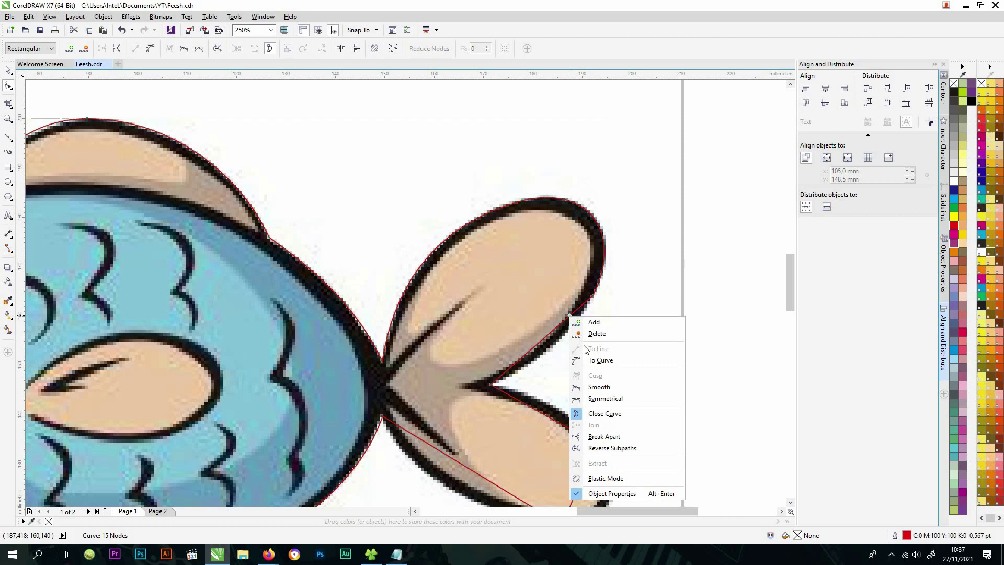
- Convert the lower tail lobe's upper and end segments to curves and fit them to the lobe outline
{"action": "scroll", "coordinate": [552, 346], "scroll_direction": "down", "scroll_amount": 2}
{"action": "right_click", "coordinate": [480, 304]}
{"action": "left_click", "coordinate": [519, 349]}
{"action": "right_click", "coordinate": [517, 346]}
{"action": "key", "text": "c"}
{"action": "left_click_drag", "start_coordinate": [509, 366], "coordinate": [543, 372]}
- Convert the lower tail lobe's underside to a curve, bow it to the outline and deselect the finished silhouette
{"action": "right_click", "coordinate": [431, 374]}
{"action": "key", "text": "c"}
{"action": "left_click_drag", "start_coordinate": [399, 353], "coordinate": [373, 372]}
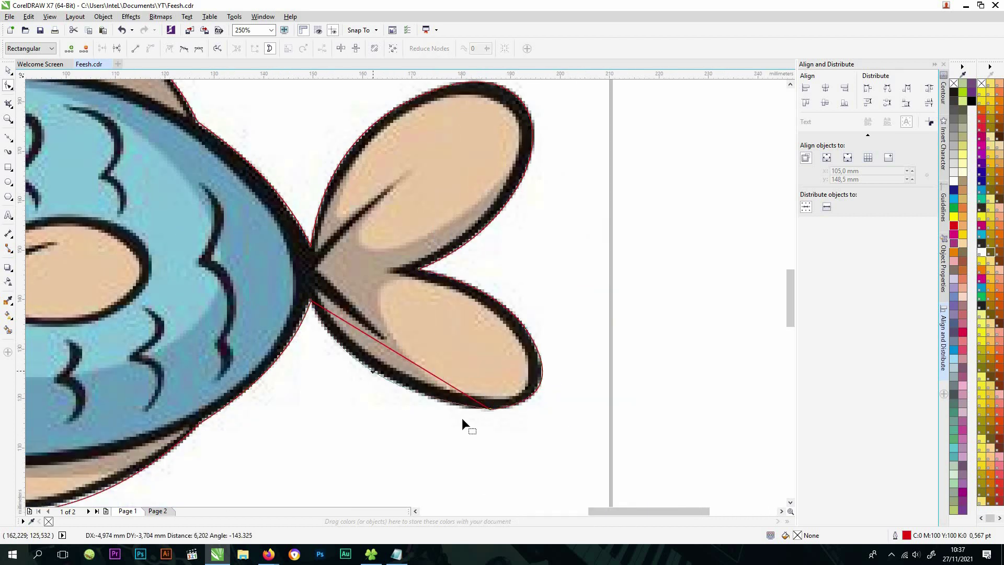
{"action": "left_click", "coordinate": [491, 409]}
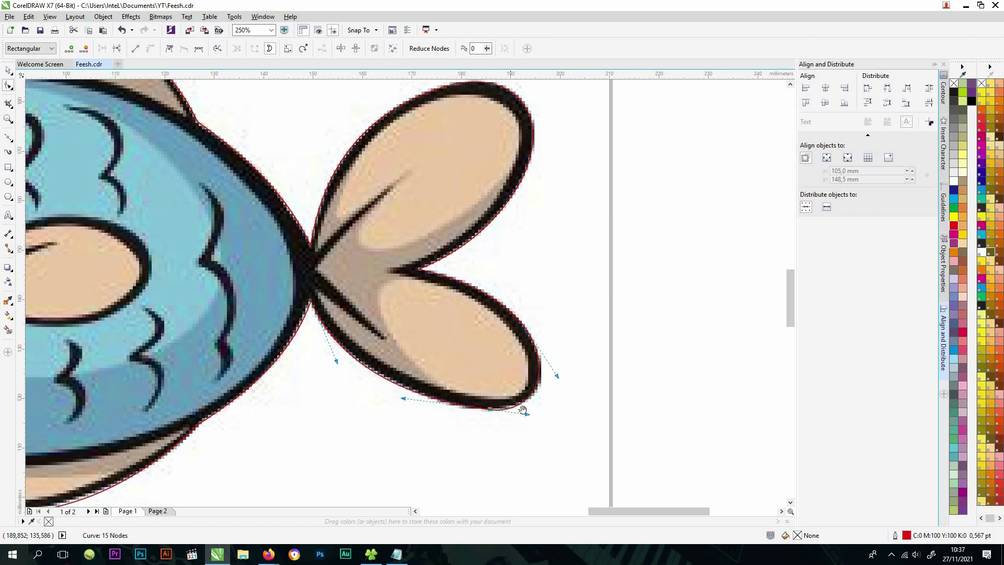
{"action": "scroll", "coordinate": [536, 264], "scroll_direction": "down", "scroll_amount": 2}
{"action": "scroll", "coordinate": [390, 321], "scroll_direction": "down", "scroll_amount": 2}
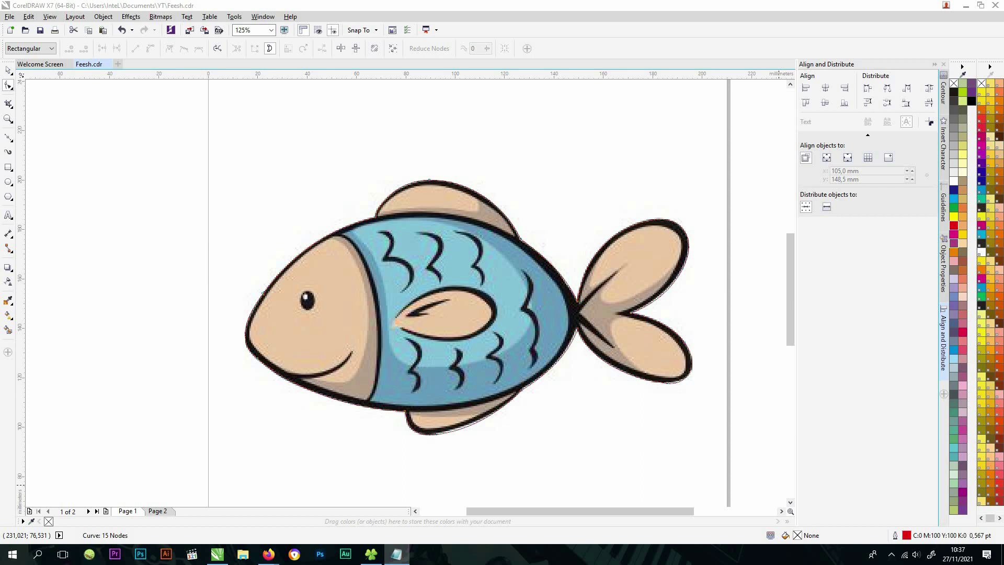
{"action": "left_click", "coordinate": [7, 69]}
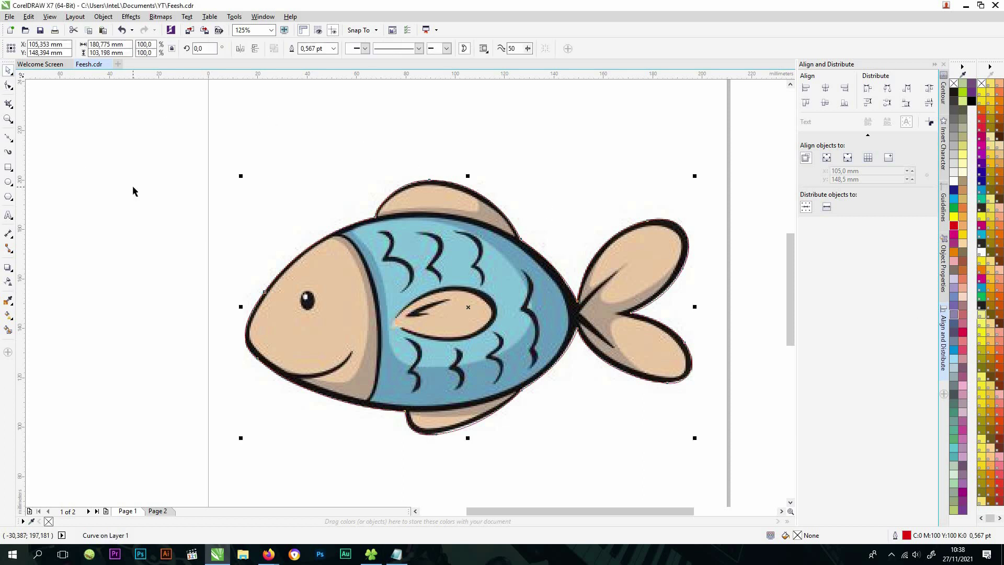
{"action": "left_click", "coordinate": [133, 185]}
{"action": "scroll", "coordinate": [532, 247], "scroll_direction": "down", "scroll_amount": 1}
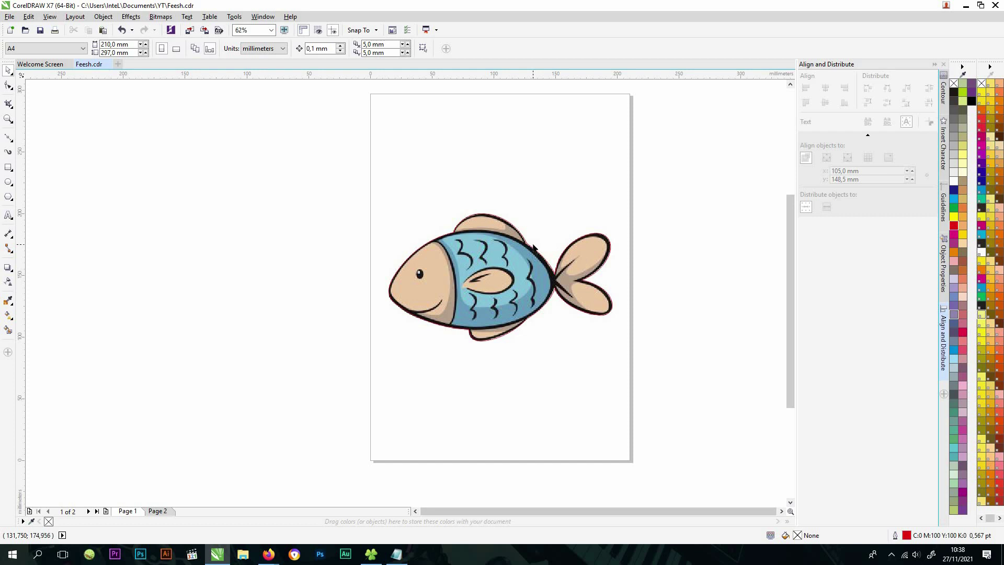
- Switch to Page 2 and examine the complete vector trace of the fish
{"action": "key", "text": "Page_Down"}
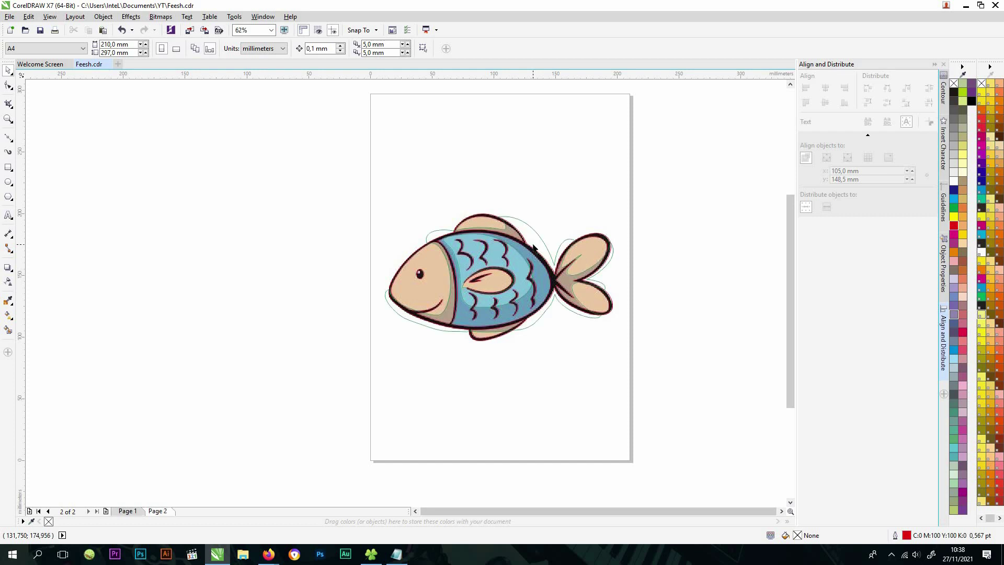
{"action": "scroll", "coordinate": [533, 247], "scroll_direction": "up", "scroll_amount": 1}
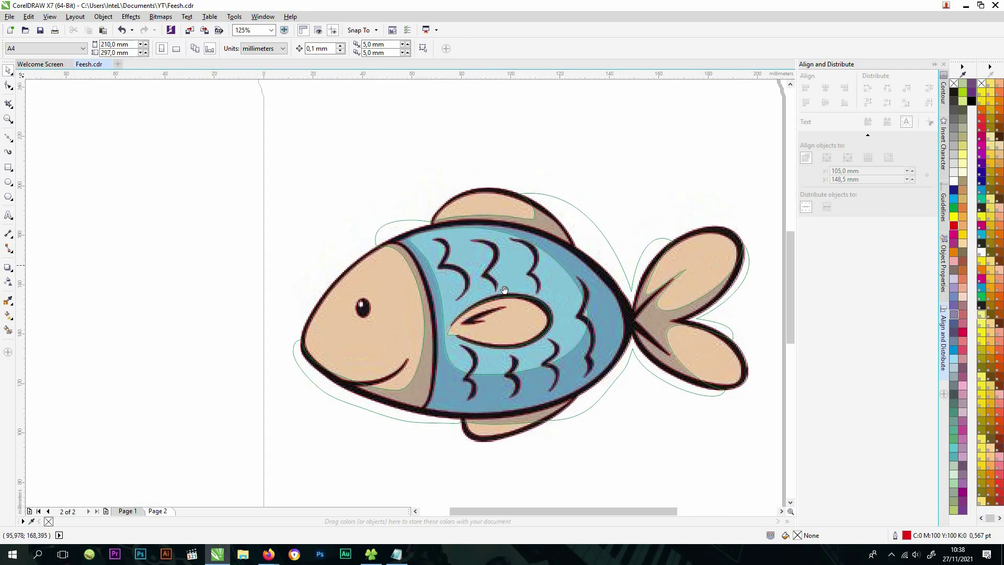
{"action": "left_click_drag", "start_coordinate": [504, 289], "coordinate": [505, 288]}
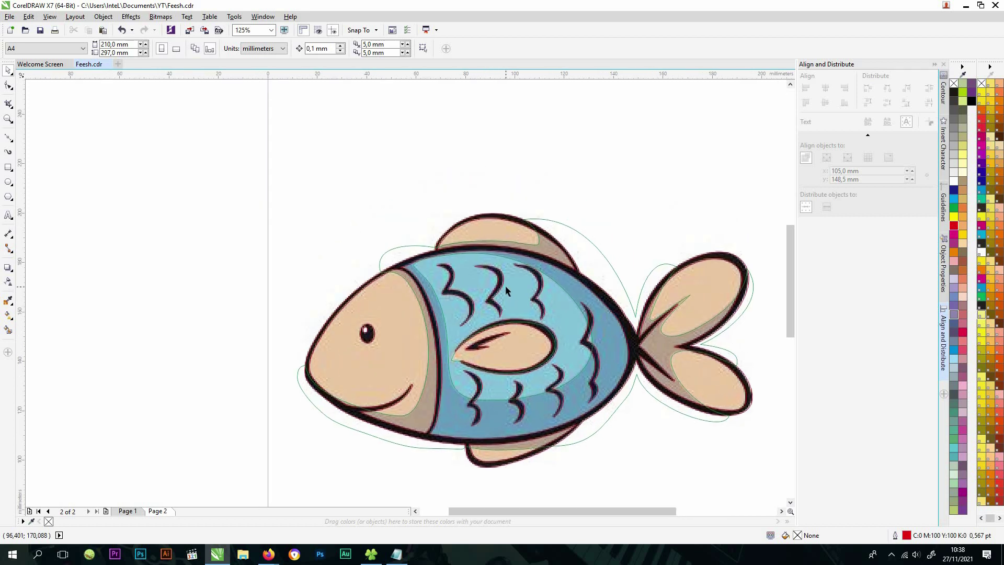
- Move the fish bitmap up clear of the vector trace and inspect the bare head, body and tail outlines
{"action": "mouse_move", "coordinate": [449, 342]}
{"action": "left_mouse_down"}
{"action": "mouse_move", "coordinate": [455, 85]}
{"action": "mouse_move", "coordinate": [453, 136]}
{"action": "left_mouse_up"}
{"action": "scroll", "coordinate": [601, 251], "scroll_direction": "down", "scroll_amount": 2}
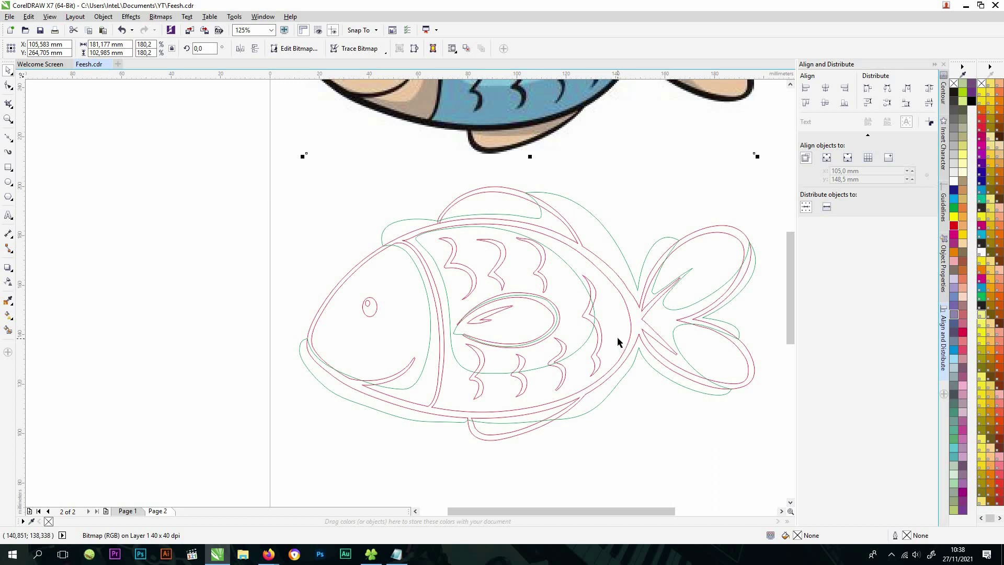
{"action": "scroll", "coordinate": [372, 309], "scroll_direction": "up", "scroll_amount": 3}
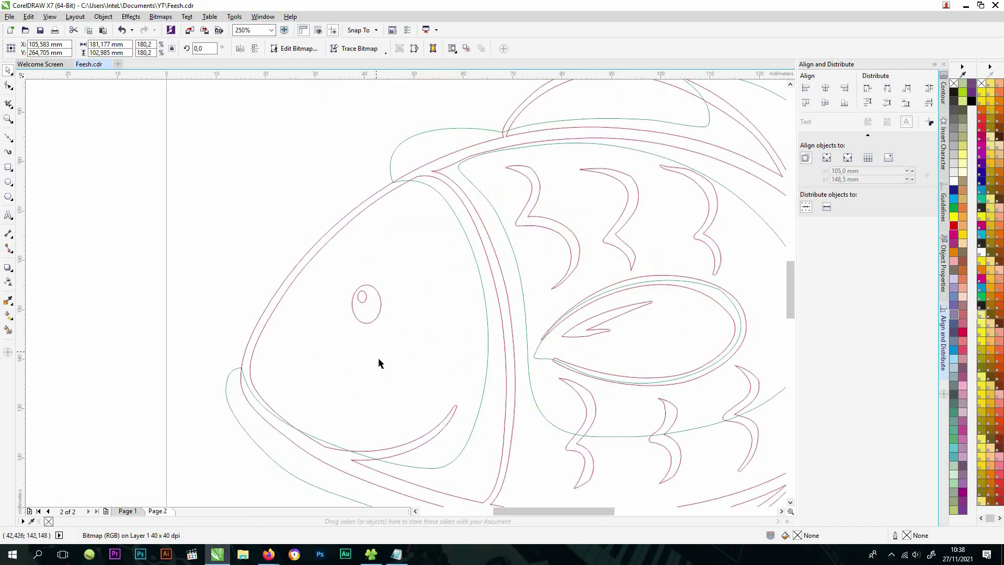
{"action": "left_click_drag", "start_coordinate": [620, 351], "coordinate": [486, 399]}
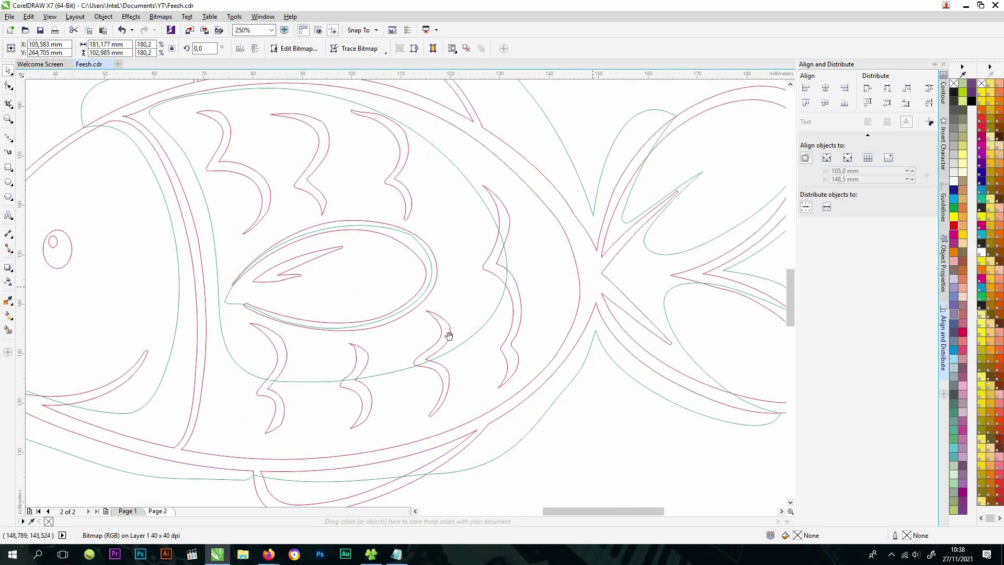
{"action": "left_click_drag", "start_coordinate": [511, 325], "coordinate": [414, 330]}
{"action": "left_click_drag", "start_coordinate": [492, 361], "coordinate": [537, 357]}
{"action": "left_click_drag", "start_coordinate": [320, 334], "coordinate": [554, 341]}
{"action": "left_click_drag", "start_coordinate": [422, 334], "coordinate": [446, 270]}
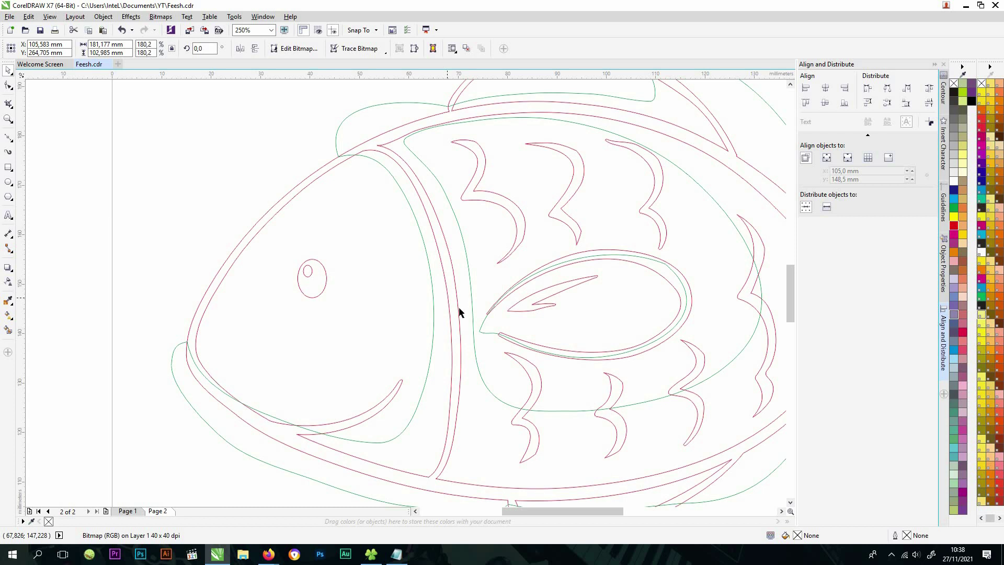
{"action": "scroll", "coordinate": [459, 312], "scroll_direction": "down", "scroll_amount": 4}
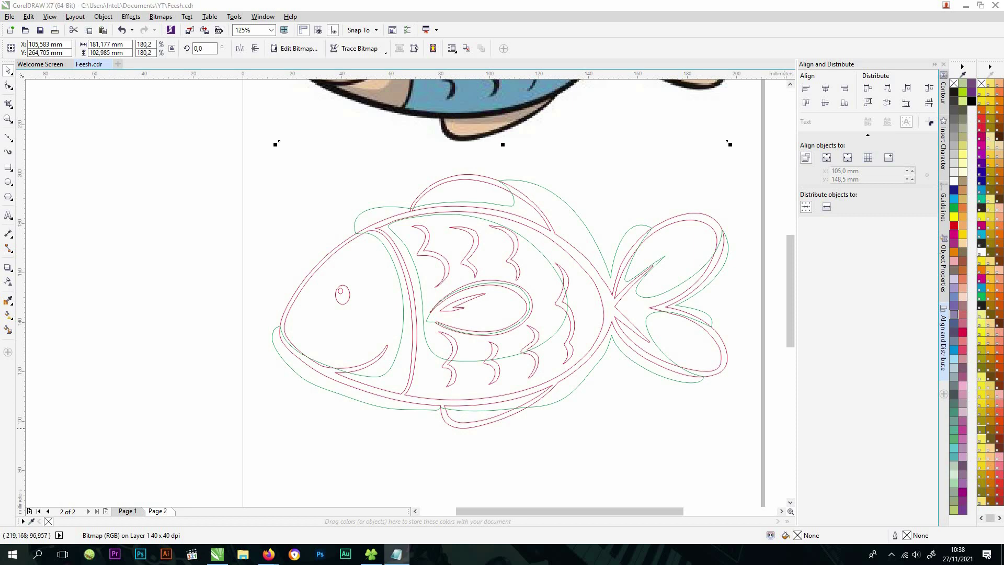
- Fill the whole-fish silhouette curve with black (C100 M100 Y100 K100), remove its outline and deselect it
{"action": "left_click", "coordinate": [576, 368]}
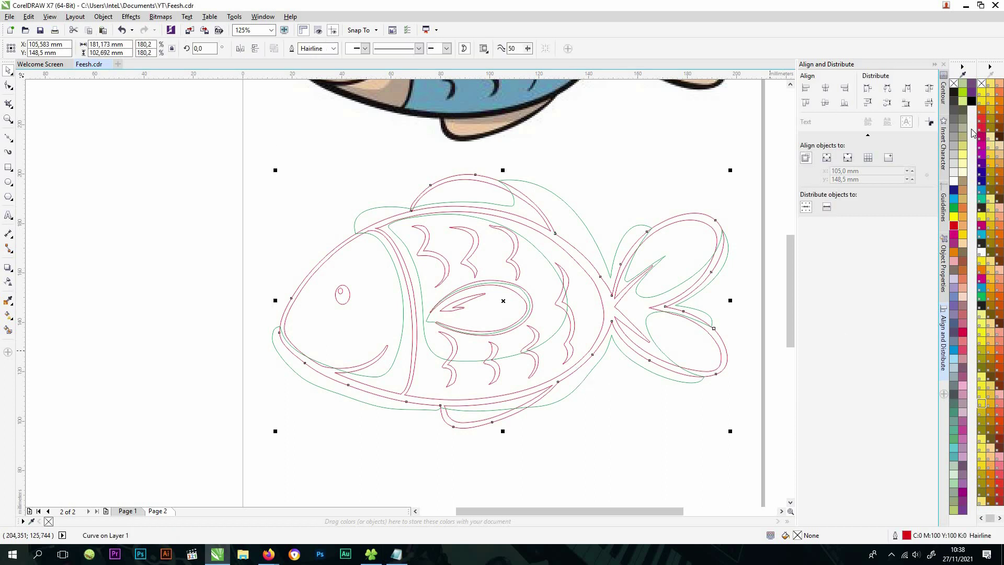
{"action": "left_click", "coordinate": [972, 102]}
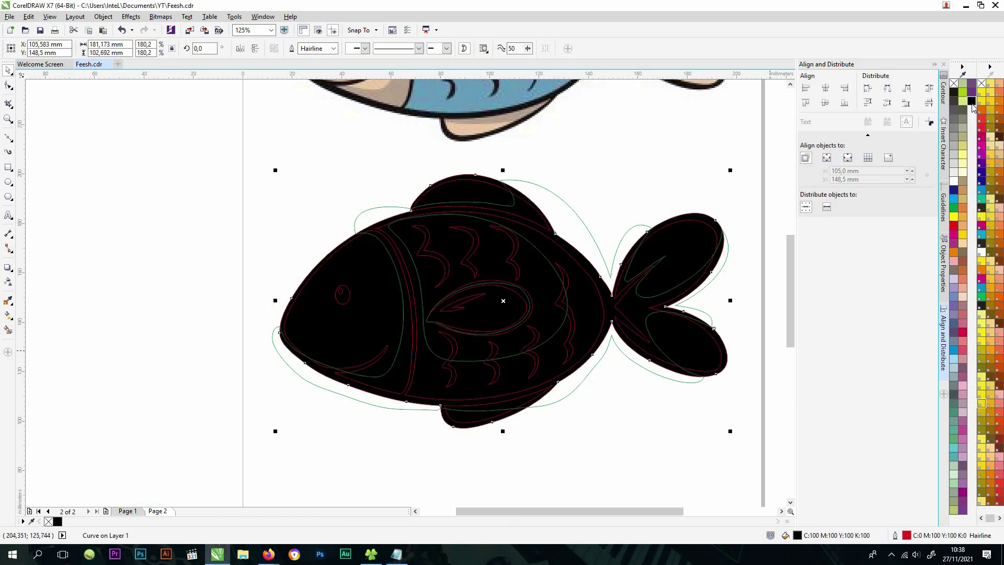
{"action": "right_click", "coordinate": [953, 84]}
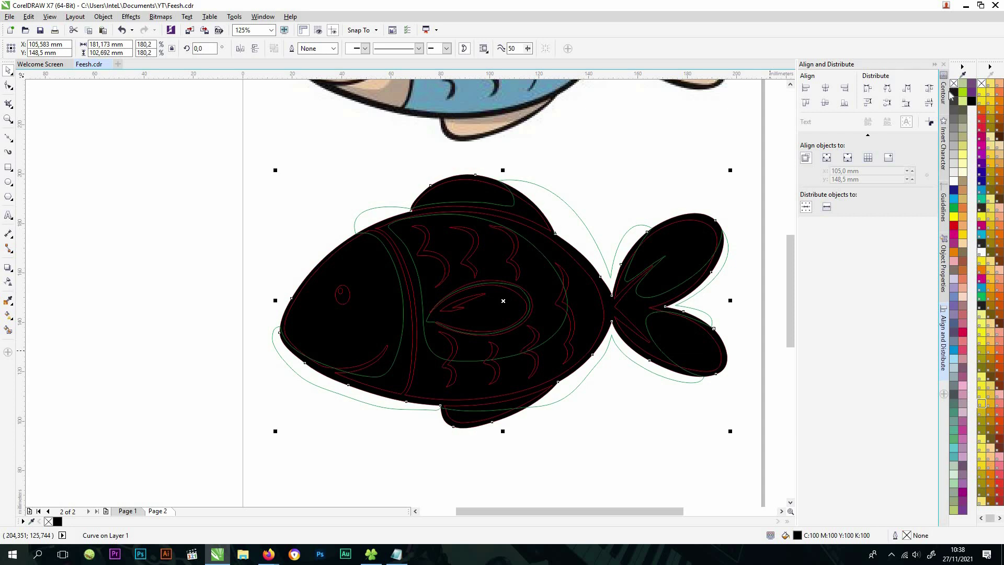
{"action": "left_click", "coordinate": [573, 421]}
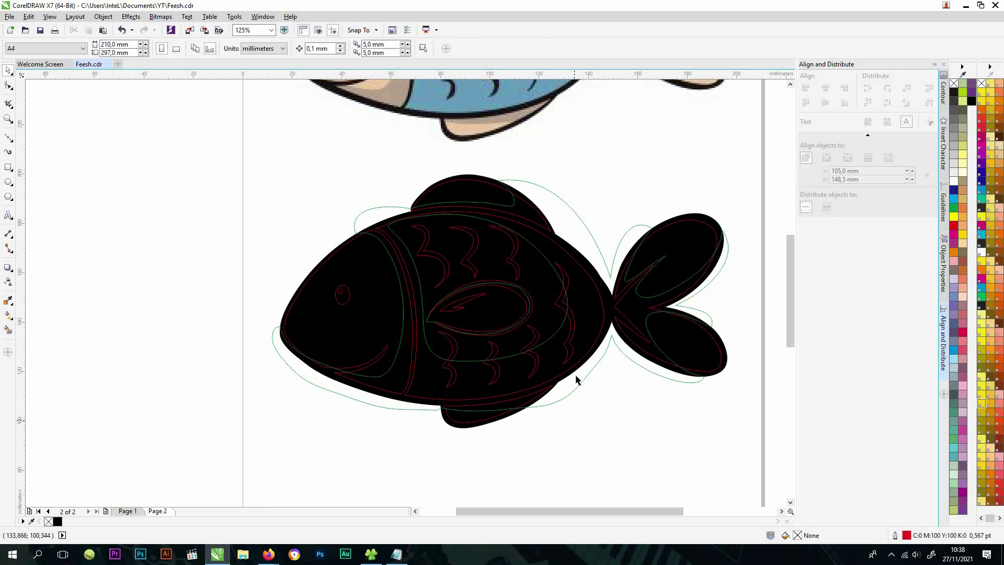
- Bring the black silhouette to the front of the page, over all the other traced shapes
{"action": "left_click", "coordinate": [547, 309]}
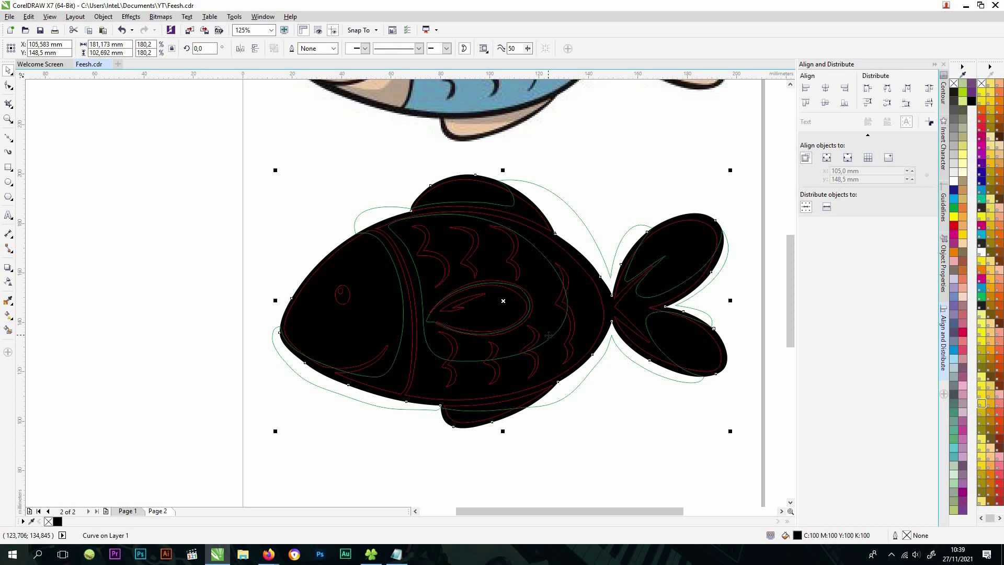
{"action": "key", "text": "shift+Page_Up"}
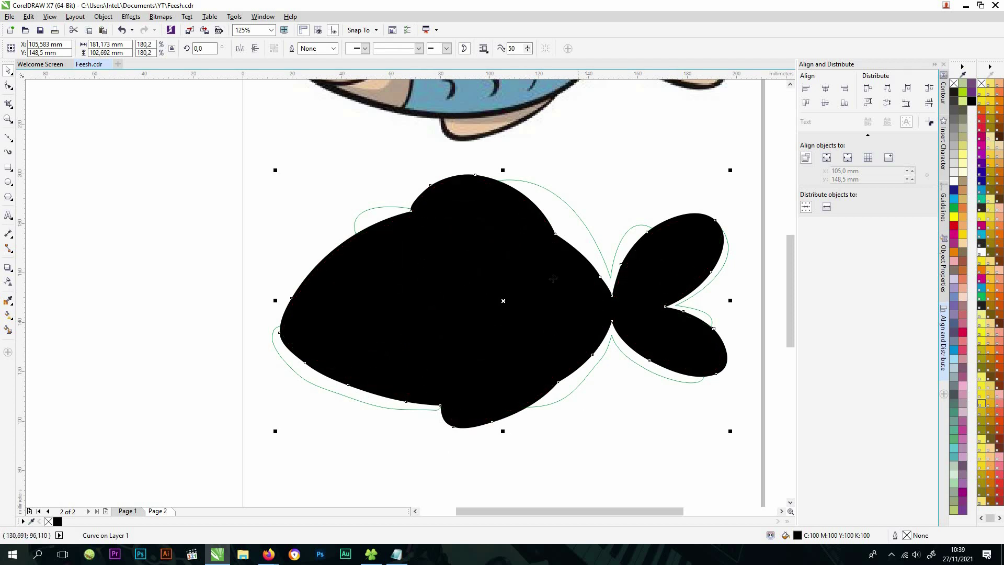
{"action": "left_click", "coordinate": [599, 440]}
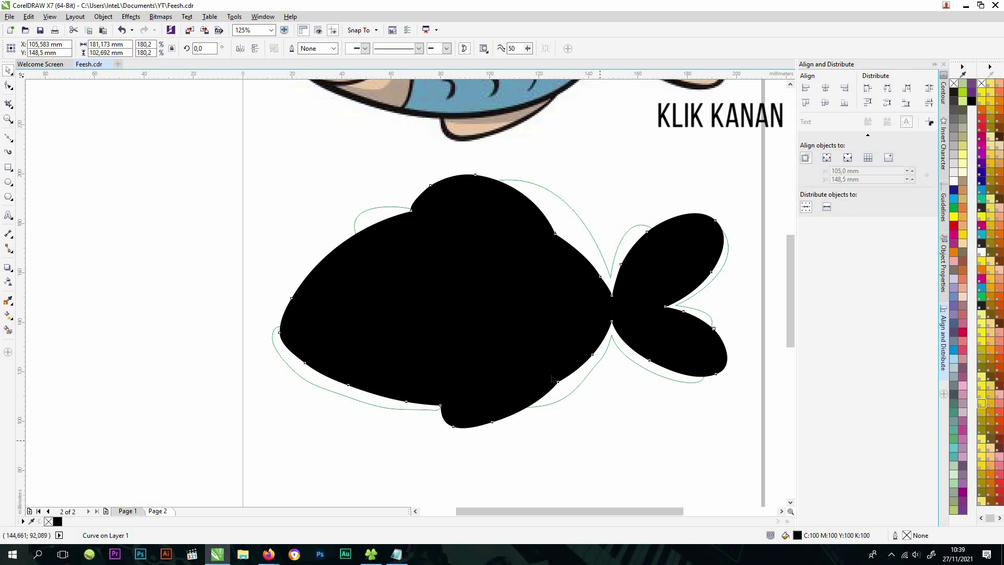
- Send the black silhouette to the back of the page and deselect it
{"action": "left_click", "coordinate": [532, 336]}
{"action": "right_click", "coordinate": [532, 336]}
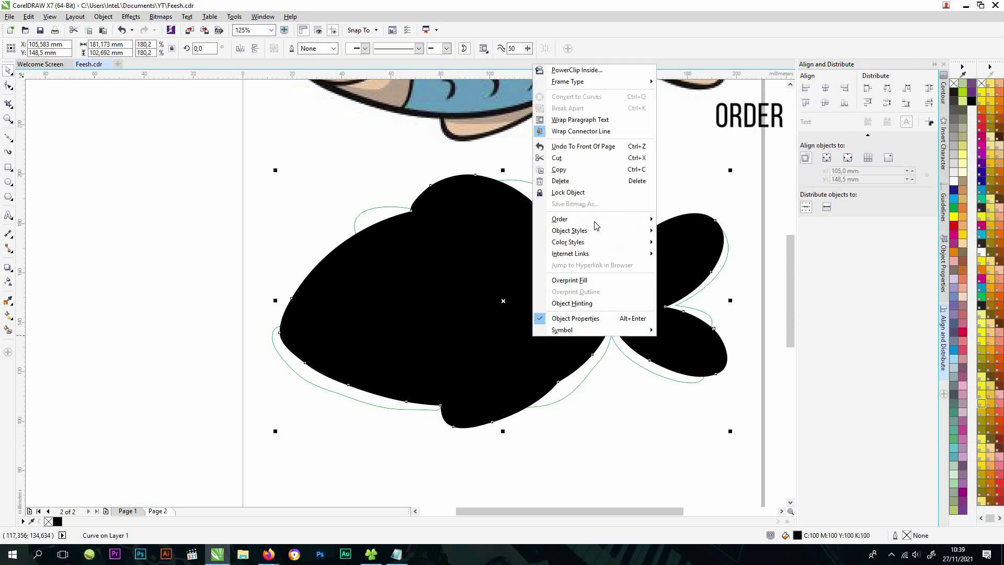
{"action": "mouse_move", "coordinate": [595, 224]}
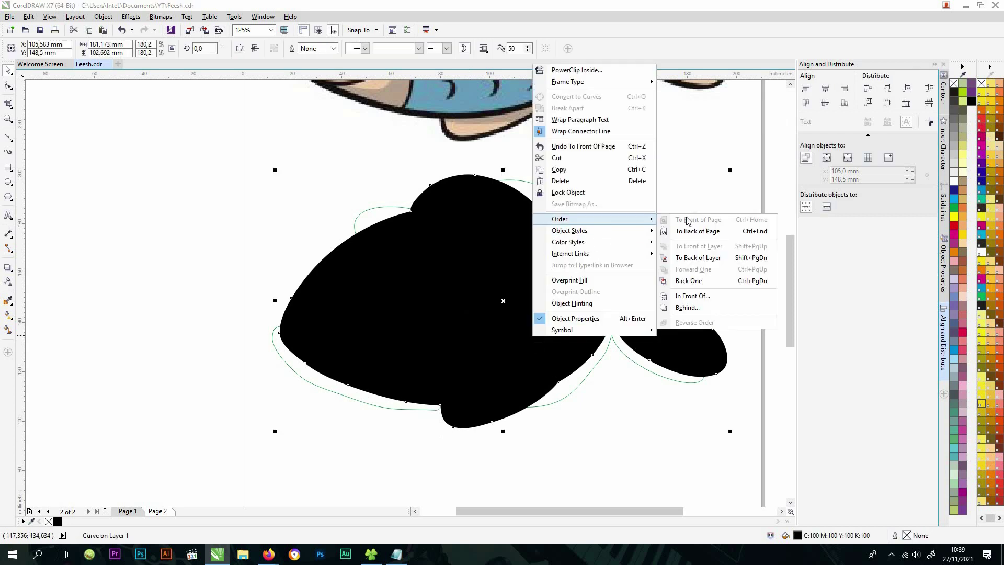
{"action": "left_click", "coordinate": [698, 232]}
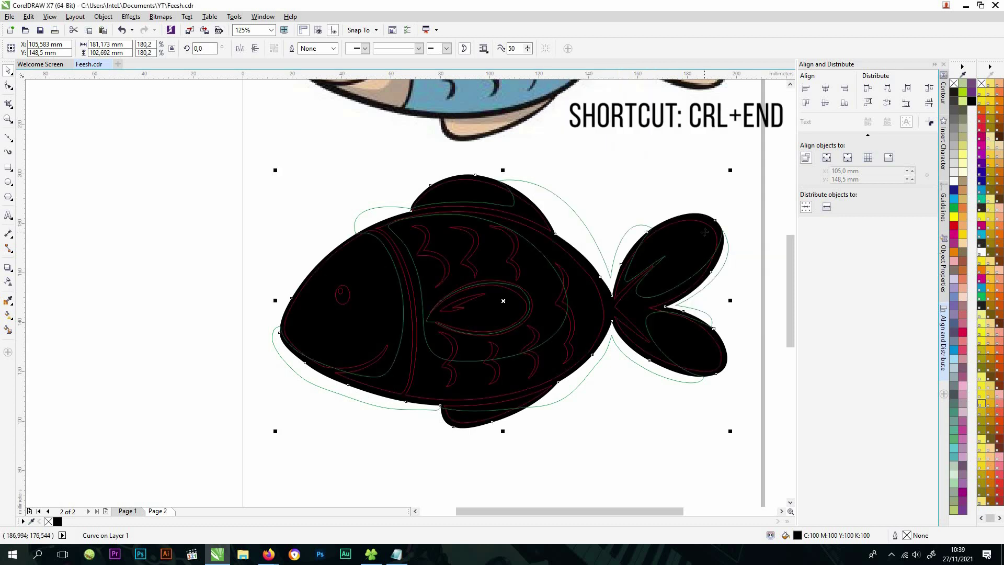
{"action": "left_click", "coordinate": [609, 449]}
- Sample the bitmap's skin, light blue, darker blue and shaded skin colours into the document palette
{"action": "left_click_drag", "start_coordinate": [398, 273], "coordinate": [421, 315]}
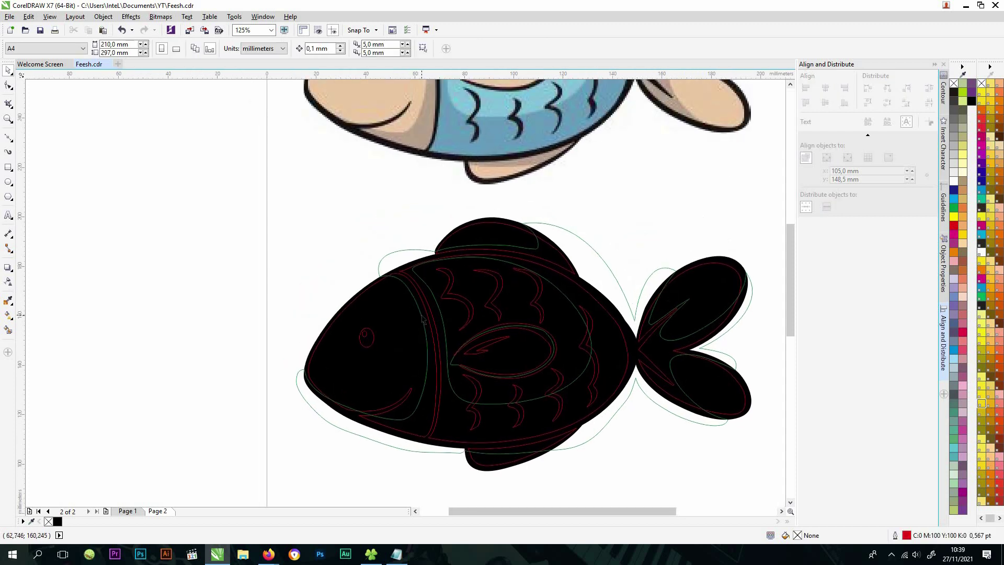
{"action": "left_click", "coordinate": [34, 521]}
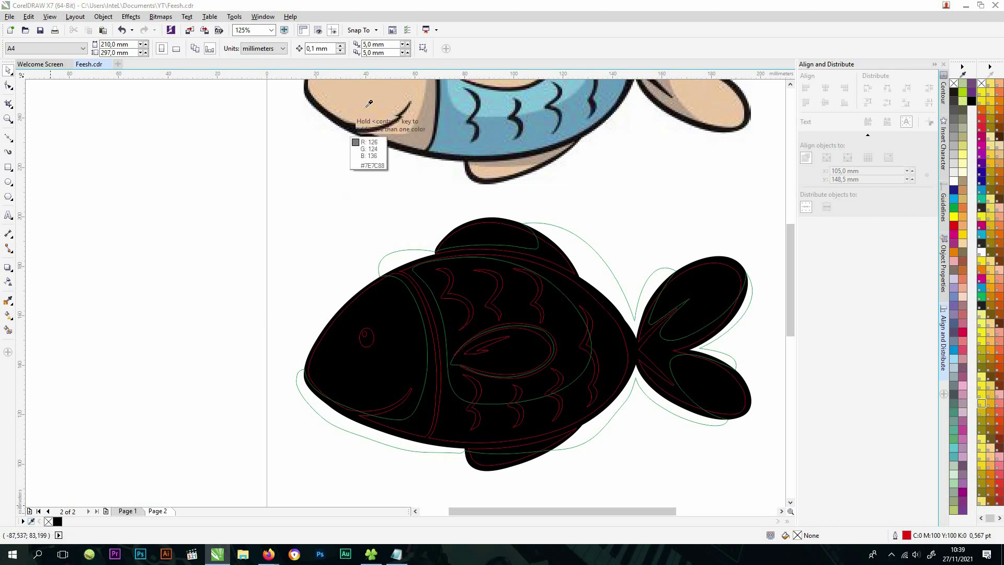
{"action": "left_click", "coordinate": [474, 170]}
{"action": "left_click", "coordinate": [499, 97]}
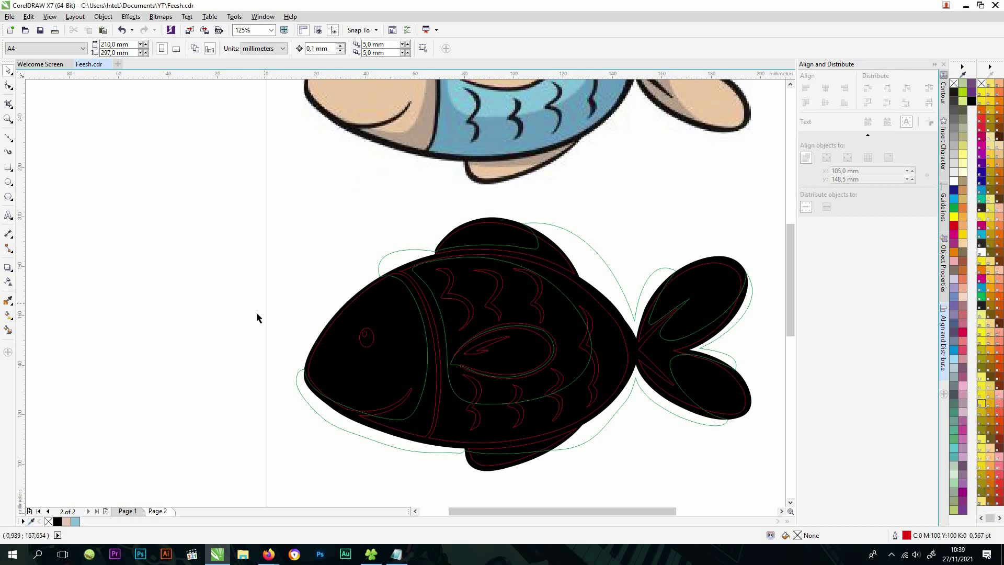
{"action": "scroll", "coordinate": [249, 327], "scroll_direction": "up", "scroll_amount": 2}
{"action": "left_click", "coordinate": [32, 521]}
{"action": "left_click", "coordinate": [463, 201]}
{"action": "left_click", "coordinate": [33, 522]}
{"action": "left_click", "coordinate": [418, 226]}
{"action": "scroll", "coordinate": [360, 375], "scroll_direction": "down", "scroll_amount": 2}
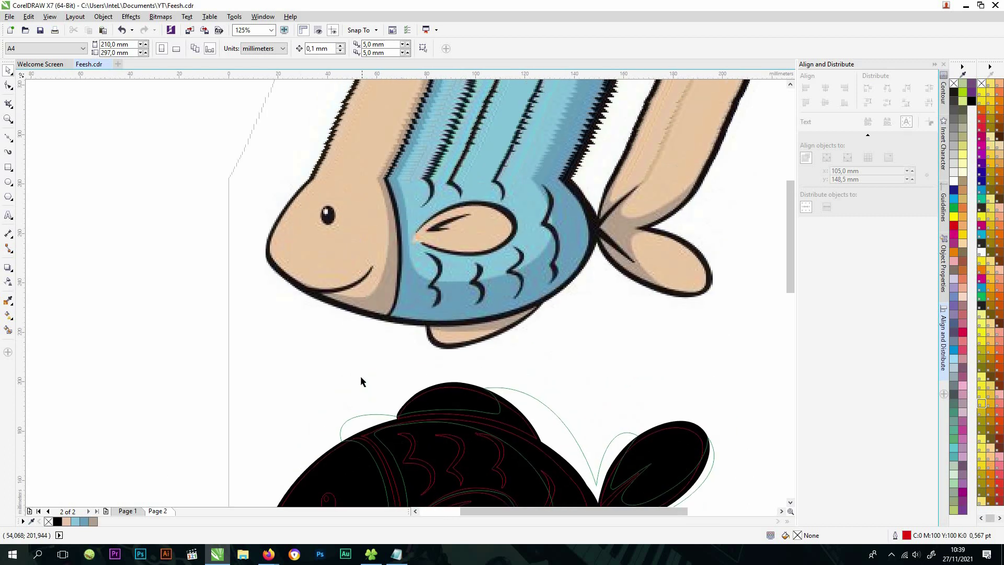
- Fill the head, top fin, tail and belly fin together with the sampled skin colour #EBC5B0
{"action": "left_click", "coordinate": [410, 288]}
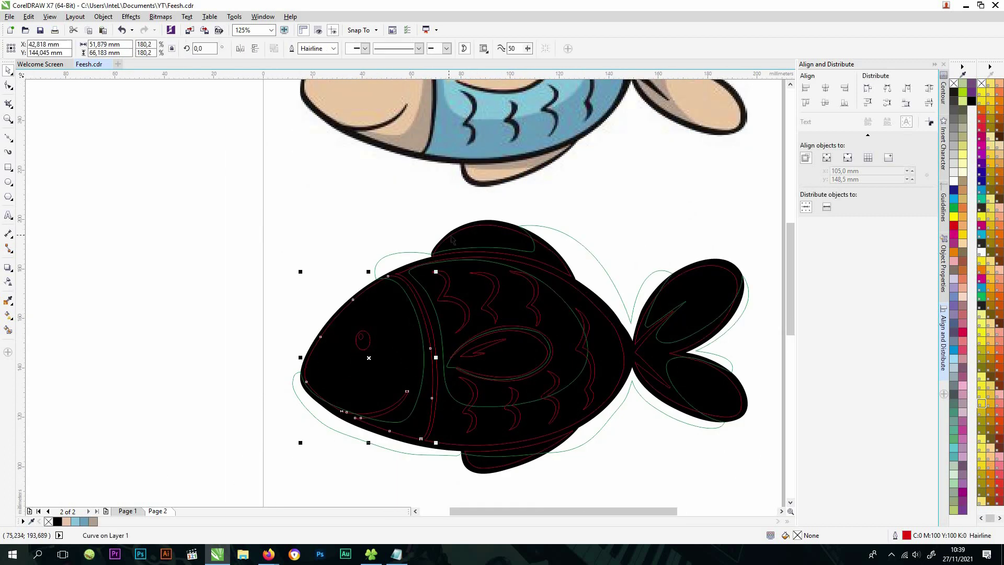
{"action": "left_click", "coordinate": [453, 240], "text": "shift"}
{"action": "left_click", "coordinate": [690, 314], "text": "shift"}
{"action": "left_click", "coordinate": [467, 465], "text": "shift"}
{"action": "left_click", "coordinate": [65, 521]}
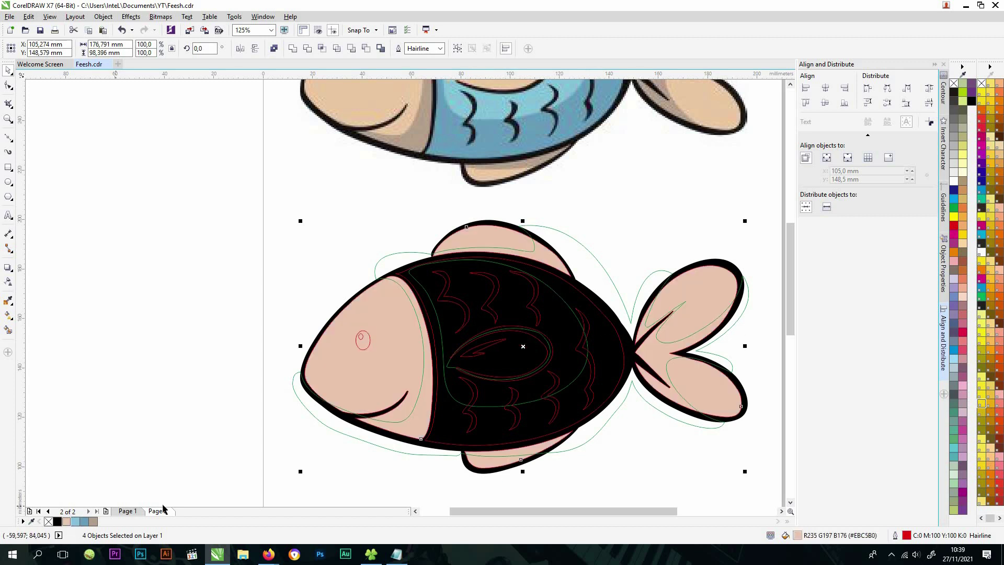
{"action": "scroll", "coordinate": [249, 453], "scroll_direction": "right", "scroll_amount": 1}
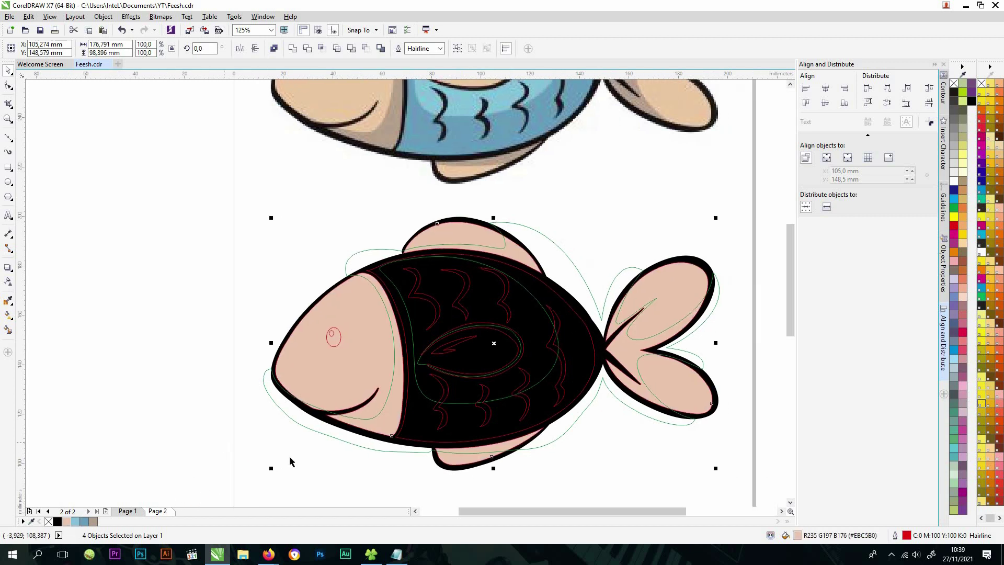
{"action": "key", "text": "Escape"}
- Fill the fish's body shape with the sampled light blue #88C2DA and deselect it
{"action": "left_click", "coordinate": [376, 276]}
{"action": "left_click", "coordinate": [75, 521]}
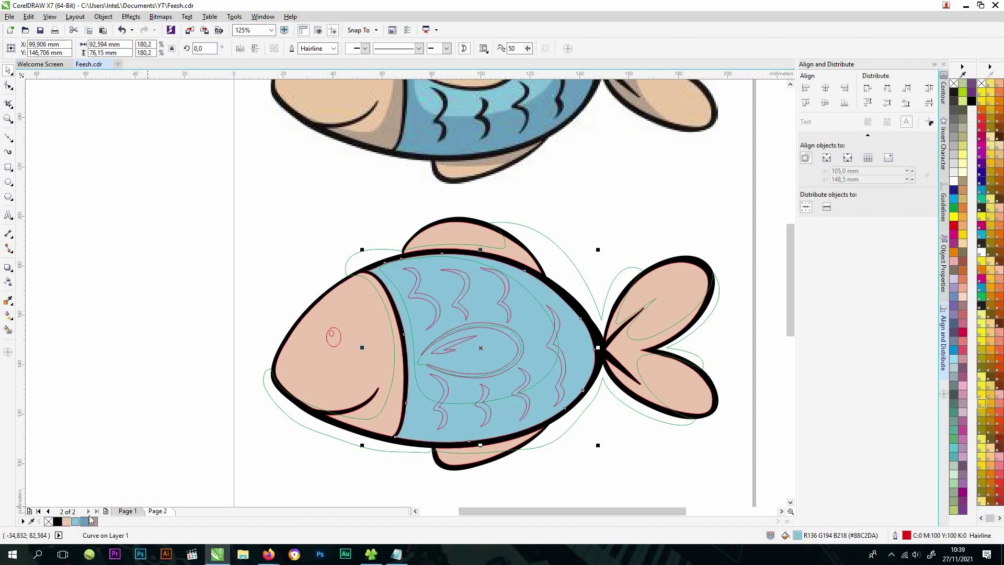
{"action": "key", "text": "Escape"}
- Sample a warmer skin colour from the bitmap and fill the head, both fins and tail with #EBC7A3
{"action": "scroll", "coordinate": [400, 440], "scroll_direction": "up", "scroll_amount": 1}
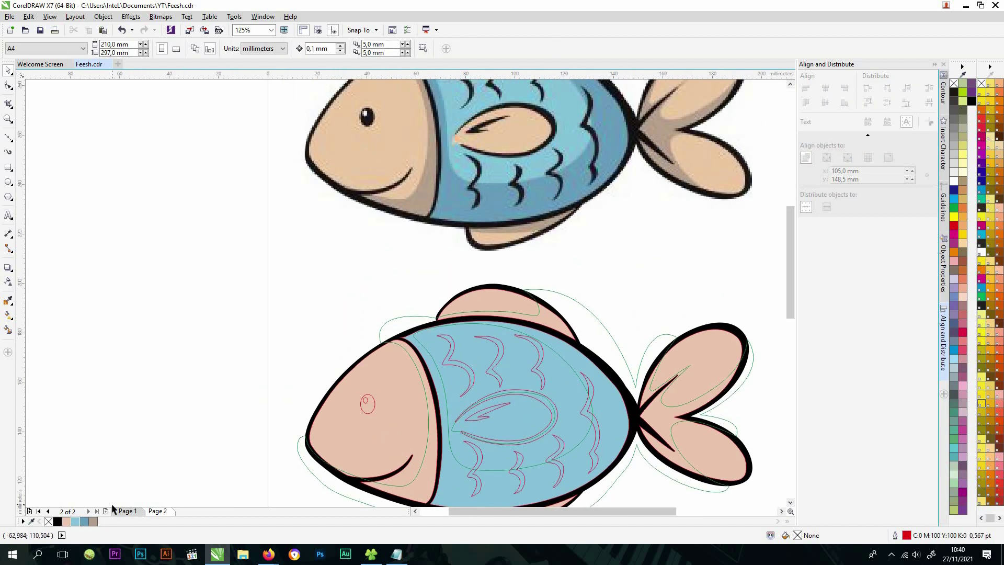
{"action": "scroll", "coordinate": [205, 428], "scroll_direction": "down", "scroll_amount": 1}
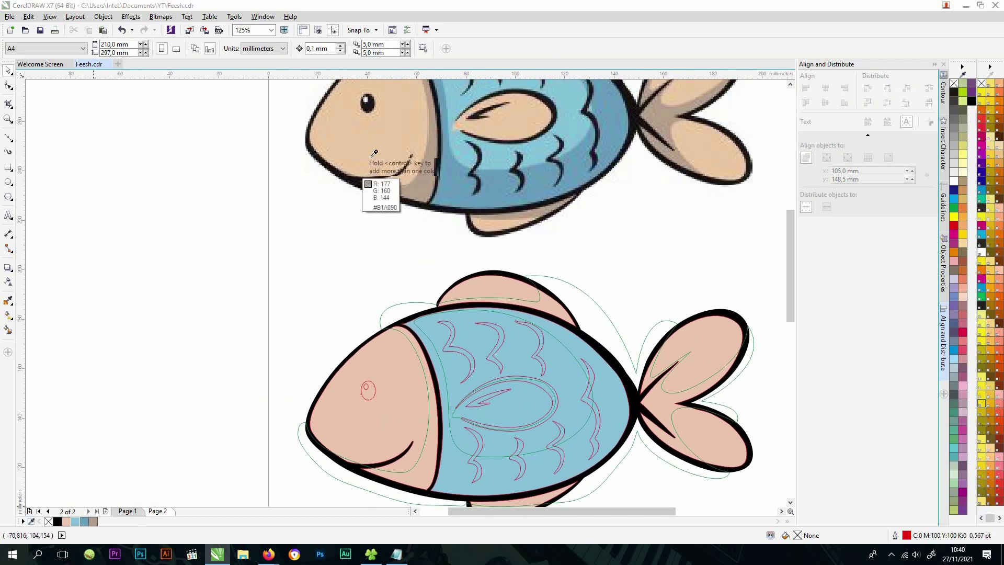
{"action": "left_click", "coordinate": [333, 431]}
{"action": "left_click", "coordinate": [585, 425], "text": "shift"}
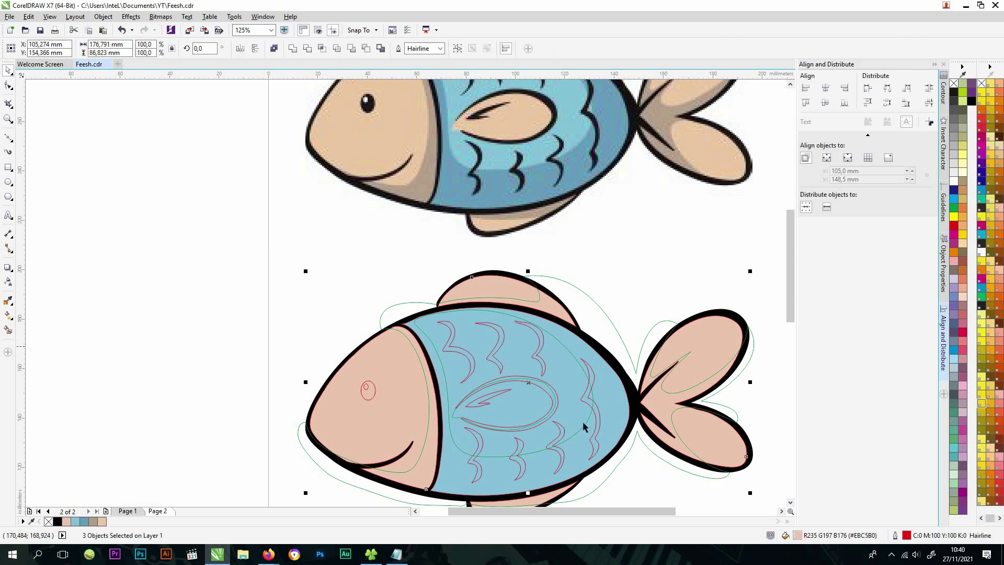
{"action": "scroll", "coordinate": [585, 424], "scroll_direction": "down", "scroll_amount": 3}
{"action": "left_click", "coordinate": [101, 525]}
{"action": "scroll", "coordinate": [276, 399], "scroll_direction": "up", "scroll_amount": 3}
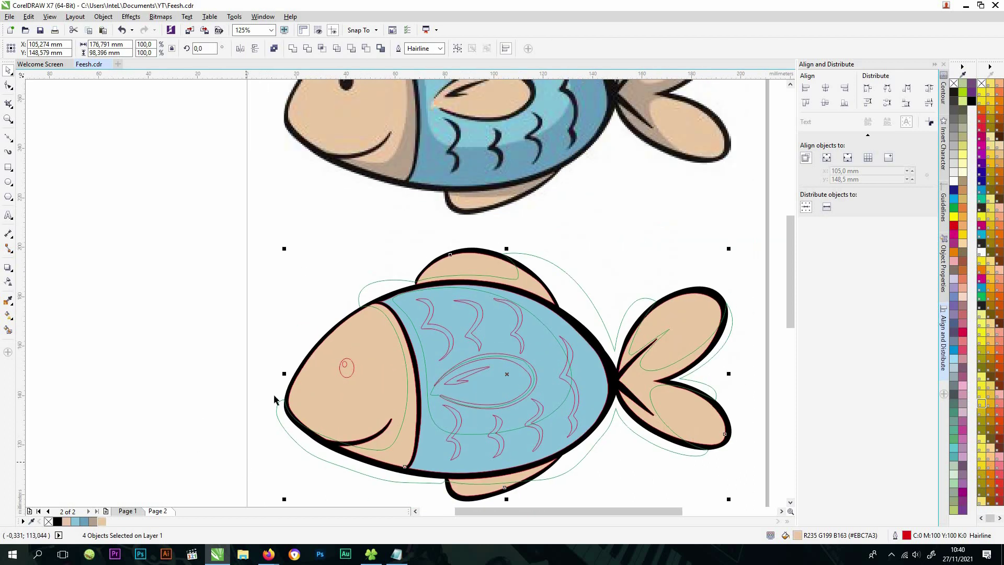
- Fill the eye and all the scale marks on the body with black
{"action": "left_click", "coordinate": [337, 388]}
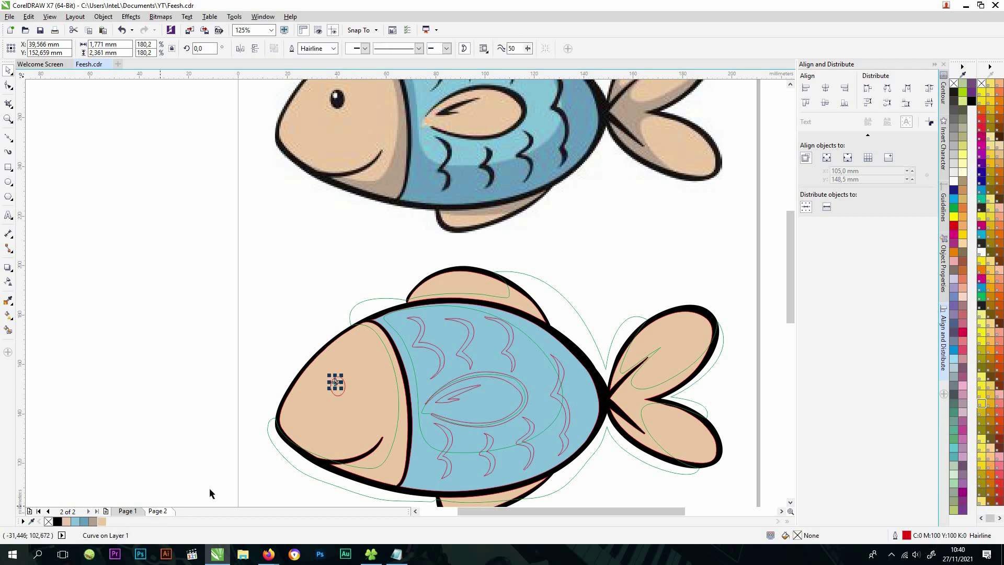
{"action": "left_click", "coordinate": [444, 366], "text": "shift"}
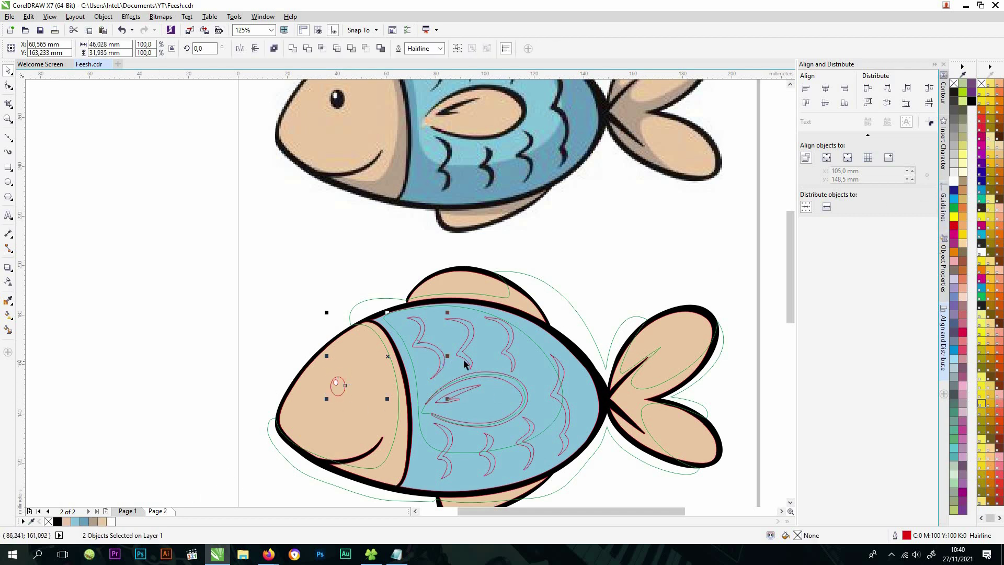
{"action": "left_click", "coordinate": [557, 393], "text": "shift"}
{"action": "left_click", "coordinate": [530, 420], "text": "shift"}
{"action": "left_click", "coordinate": [489, 439], "text": "shift"}
{"action": "left_click", "coordinate": [449, 436], "text": "shift"}
{"action": "left_click", "coordinate": [57, 521]}
- Fill the side fin with skin colour #EBC7A3 and its outline strokes and inner mark with black
{"action": "left_click", "coordinate": [425, 413]}
{"action": "left_click_drag", "start_coordinate": [102, 521], "coordinate": [463, 383]}
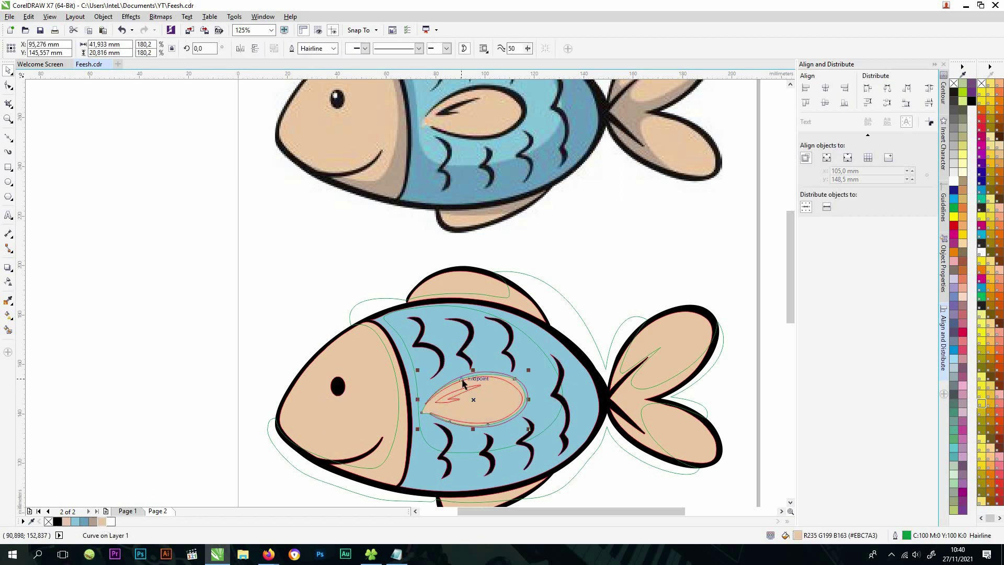
{"action": "scroll", "coordinate": [460, 378], "scroll_direction": "up", "scroll_amount": 2}
{"action": "left_click", "coordinate": [454, 397]}
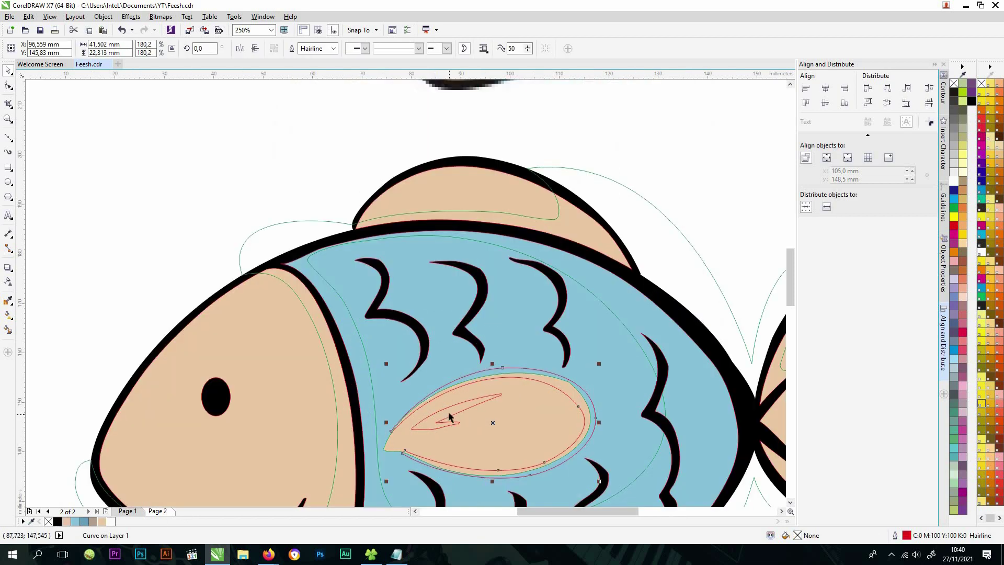
{"action": "left_click", "coordinate": [449, 418], "text": "shift"}
{"action": "left_click", "coordinate": [58, 520]}
{"action": "scroll", "coordinate": [531, 387], "scroll_direction": "down", "scroll_amount": 2}
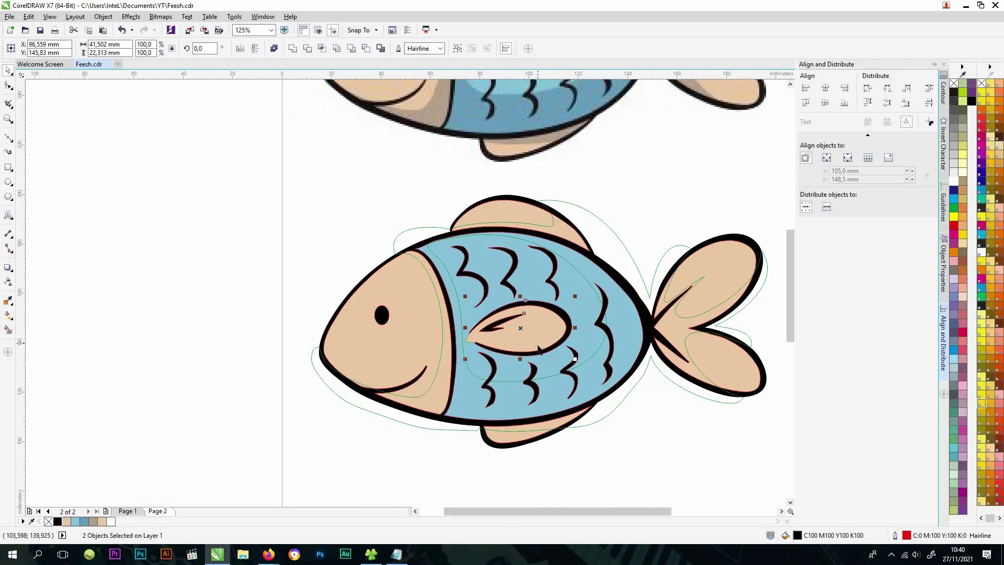
{"action": "left_click", "coordinate": [449, 475]}
- Show the eye's small white highlight in front of the black pupil and deselect the eye
{"action": "scroll", "coordinate": [380, 312], "scroll_direction": "up", "scroll_amount": 4}
{"action": "left_click", "coordinate": [400, 310]}
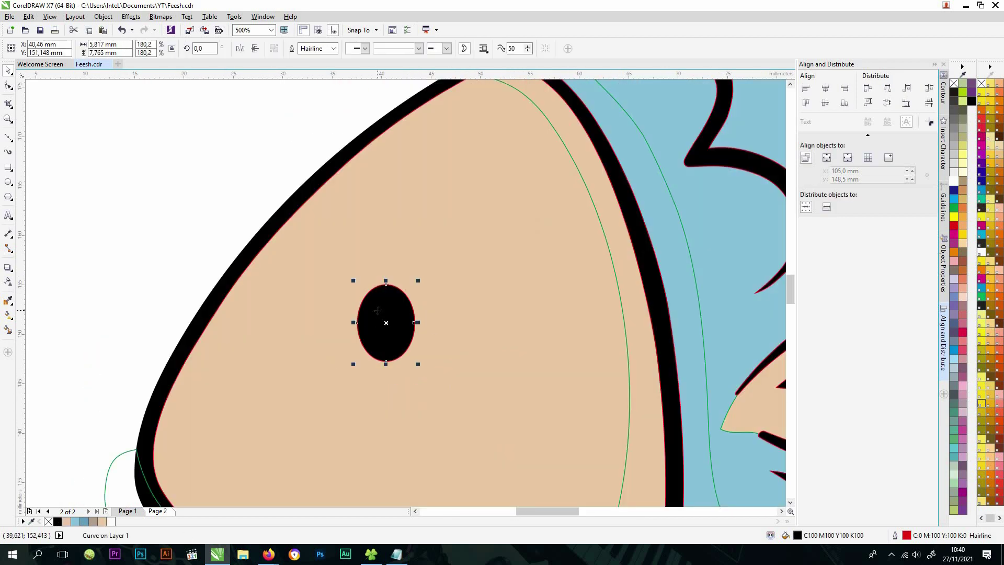
{"action": "scroll", "coordinate": [249, 385], "scroll_direction": "down", "scroll_amount": 4}
{"action": "left_click", "coordinate": [554, 440]}
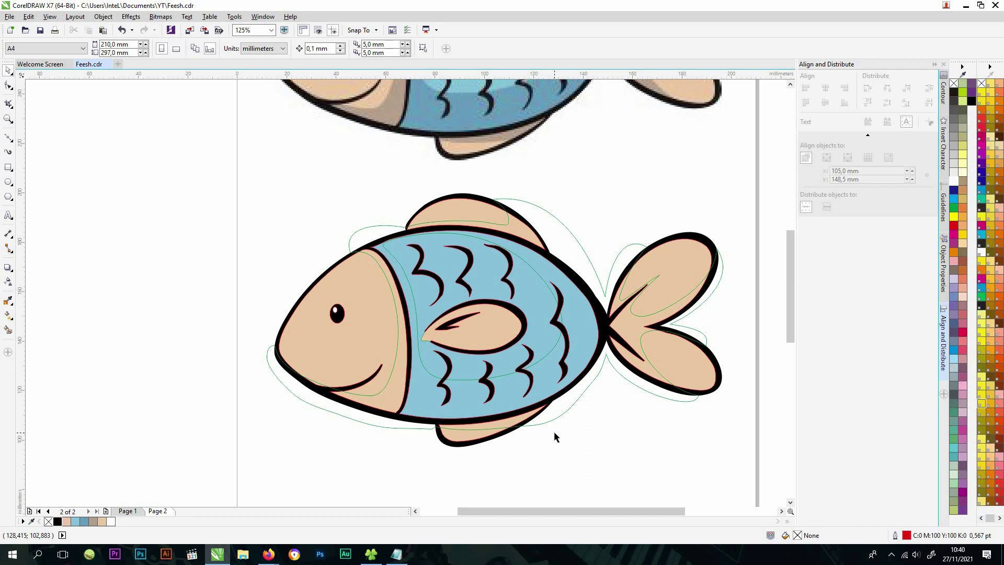
- Place a copy of the green shading outlines outside the page beside the fish
{"action": "left_click", "coordinate": [384, 230]}
{"action": "scroll", "coordinate": [384, 230], "scroll_direction": "down", "scroll_amount": 2}
{"action": "left_click_drag", "start_coordinate": [385, 230], "coordinate": [137, 236]}
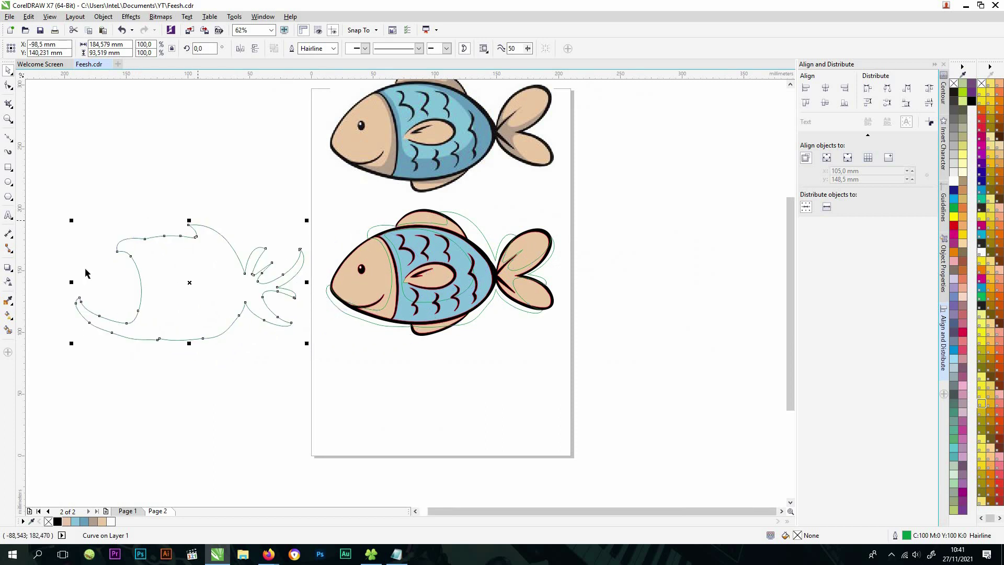
- Delete the spare shading outlines beside the page and combine the inner and outer green shading curves on the fish into one object
{"action": "key", "text": "Delete"}
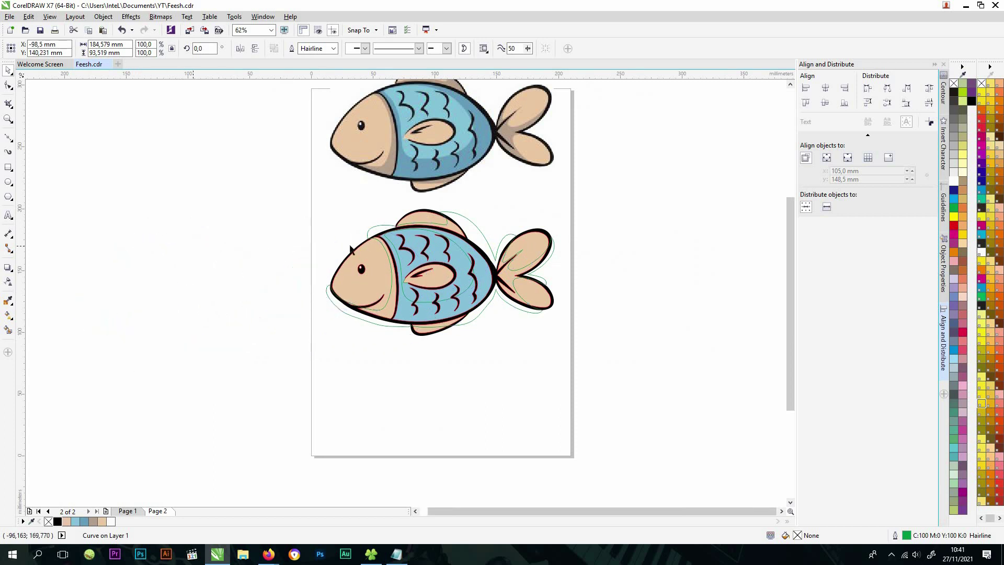
{"action": "scroll", "coordinate": [432, 238], "scroll_direction": "up", "scroll_amount": 2}
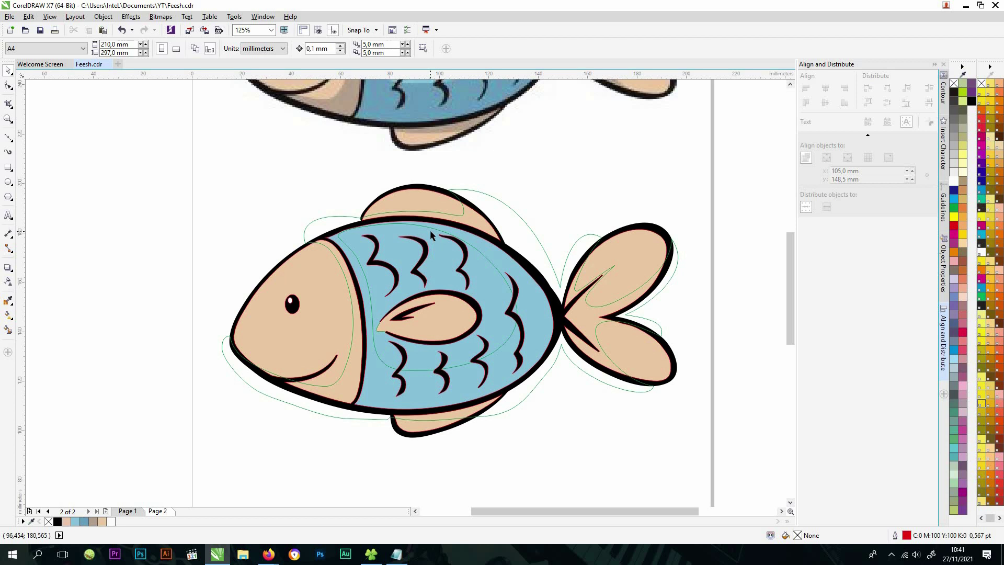
{"action": "scroll", "coordinate": [379, 272], "scroll_direction": "up", "scroll_amount": 2}
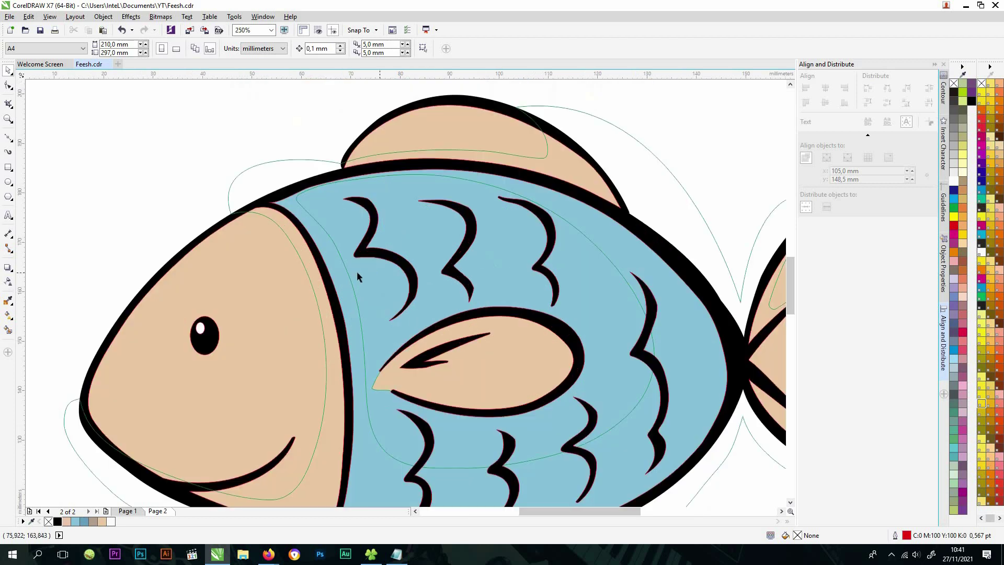
{"action": "left_click", "coordinate": [347, 272]}
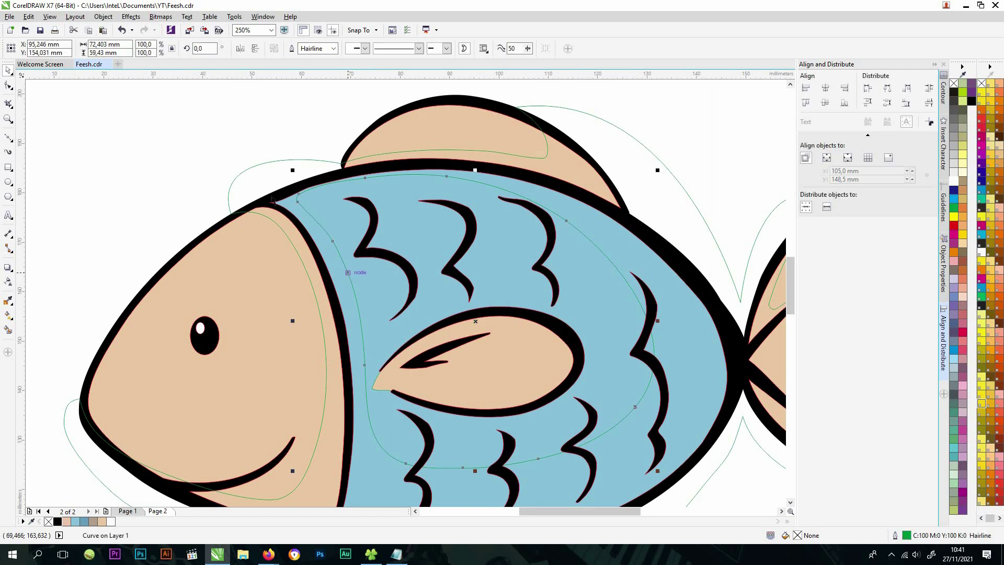
{"action": "left_click", "coordinate": [256, 165], "text": "shift"}
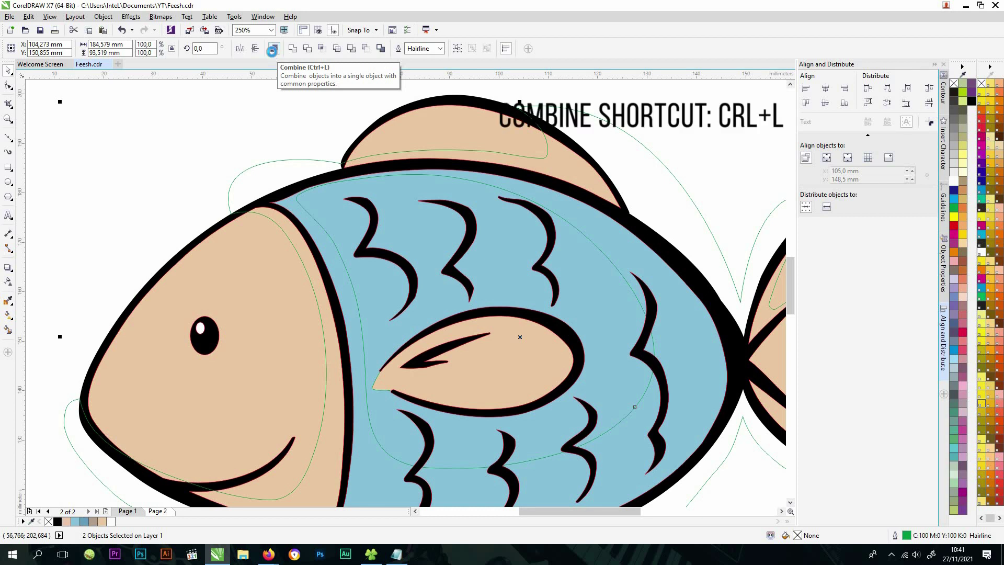
{"action": "left_click", "coordinate": [273, 49]}
{"action": "scroll", "coordinate": [309, 155], "scroll_direction": "down", "scroll_amount": 2}
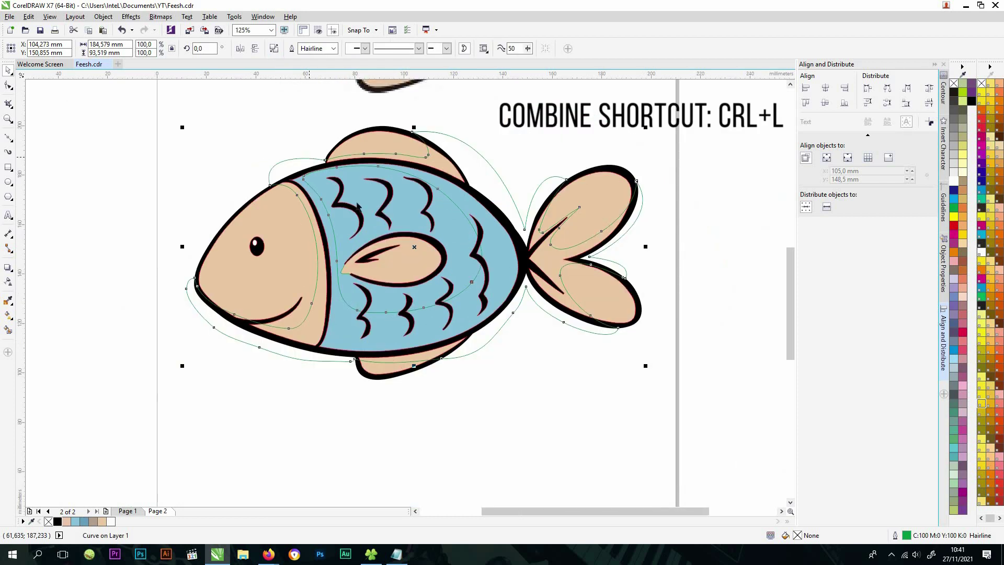
- Group the fish's four skin-coloured shapes: the head, the upper fin, the tail and the lower fin
{"action": "key", "text": "alt+Tab"}
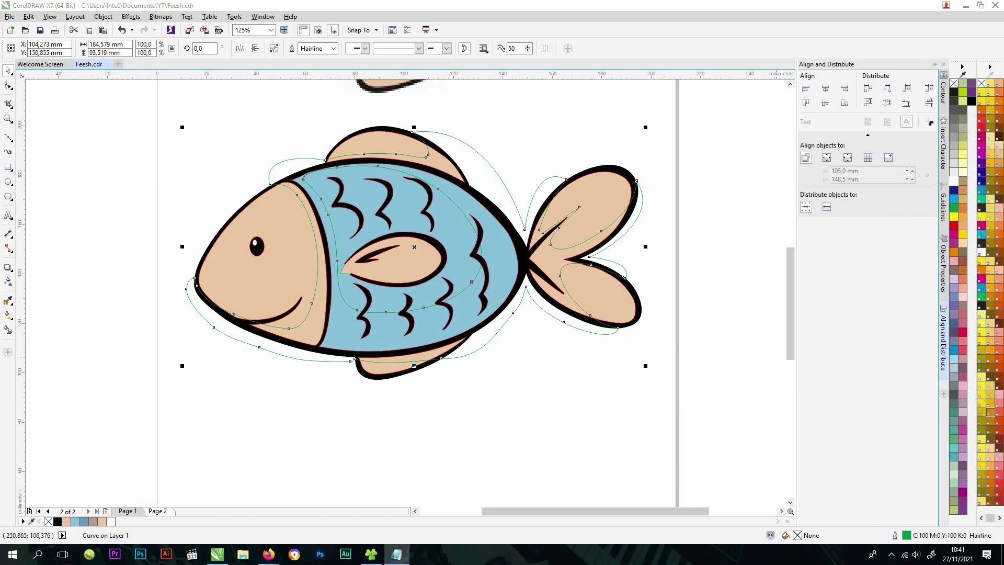
{"action": "left_click", "coordinate": [280, 259]}
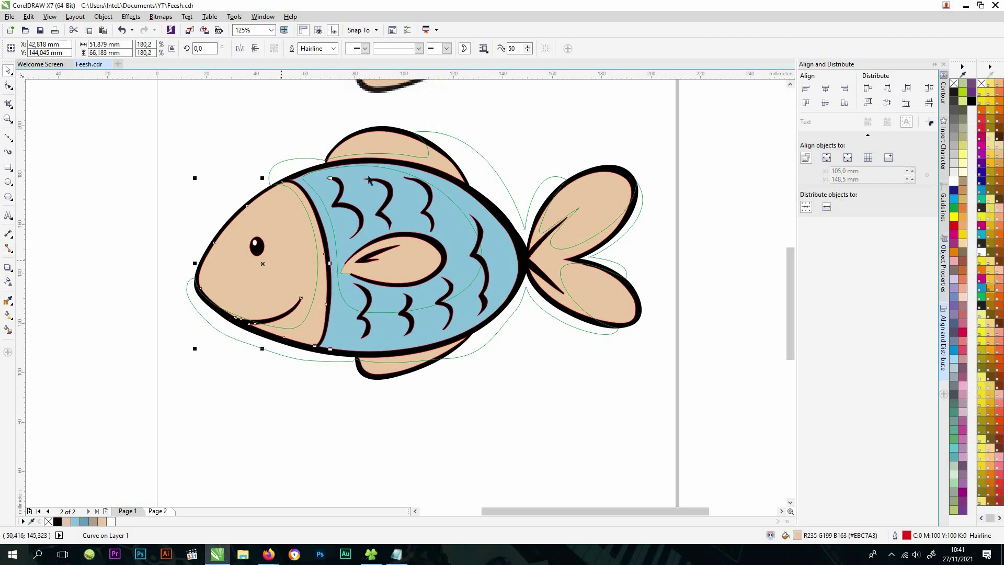
{"action": "left_click", "coordinate": [379, 149], "text": "shift"}
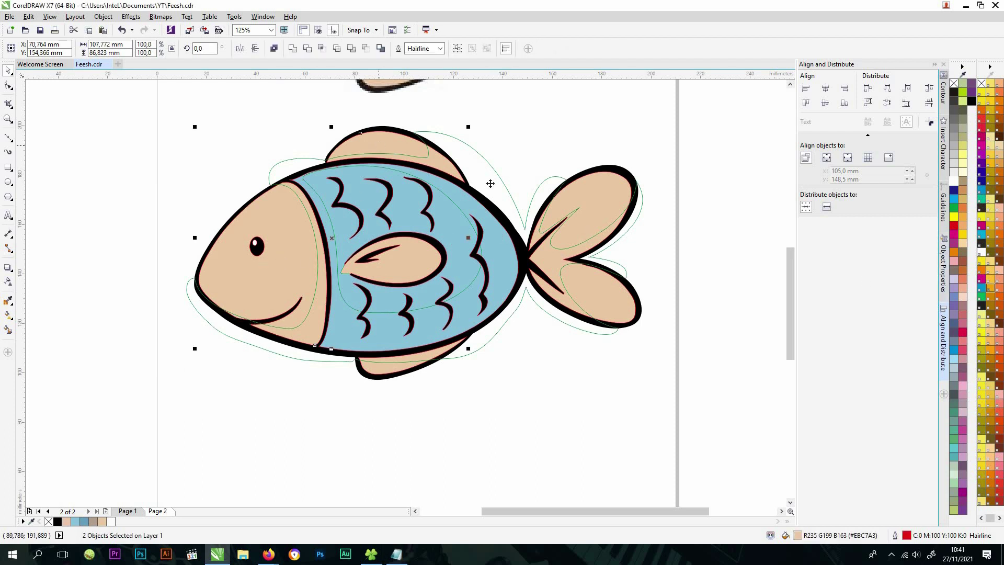
{"action": "left_click", "coordinate": [599, 203], "text": "shift"}
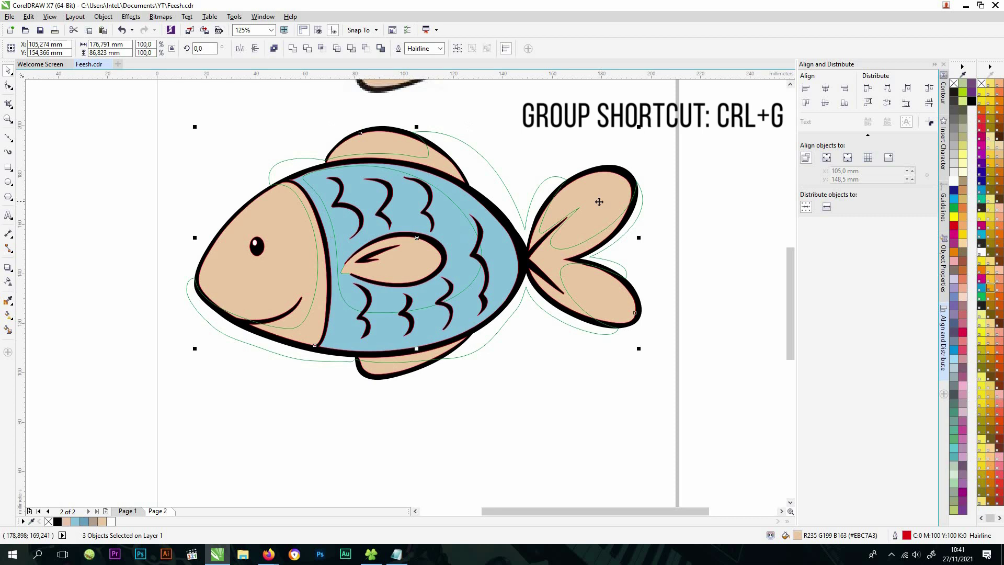
{"action": "left_click", "coordinate": [378, 369], "text": "shift"}
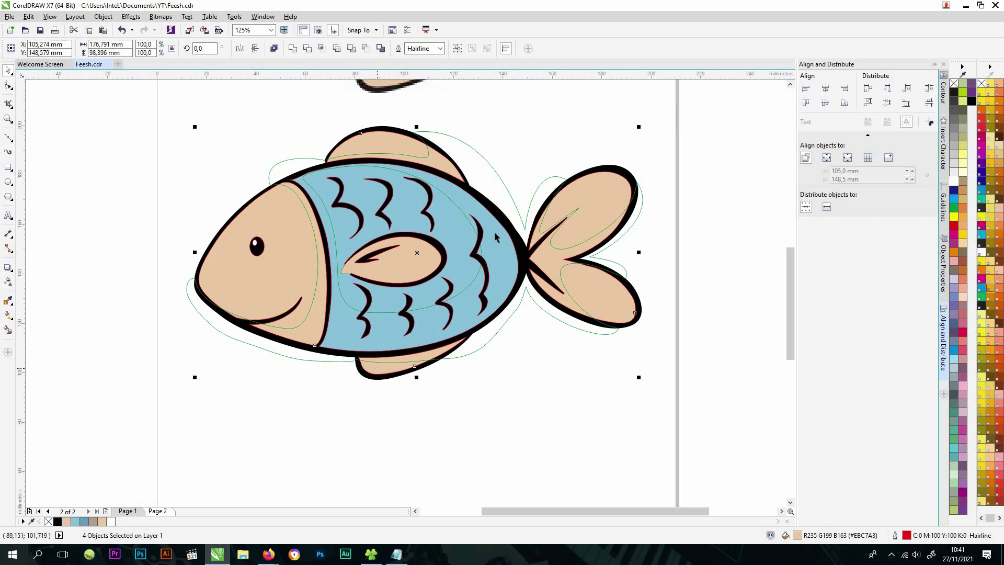
{"action": "left_click", "coordinate": [456, 49]}
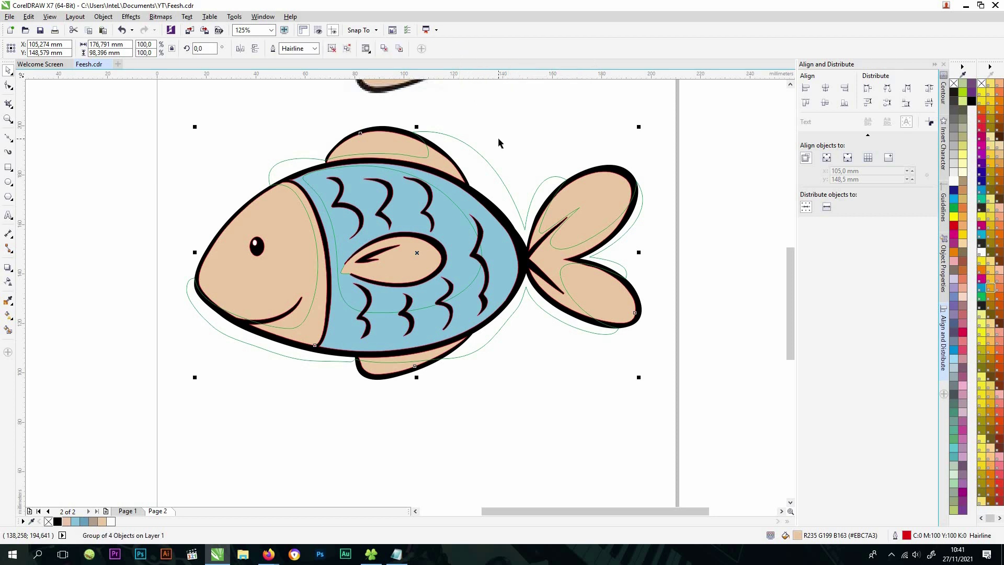
- Intersect the combined green shading curve with the grouped skin shapes and with the blue body
{"action": "left_click", "coordinate": [287, 165]}
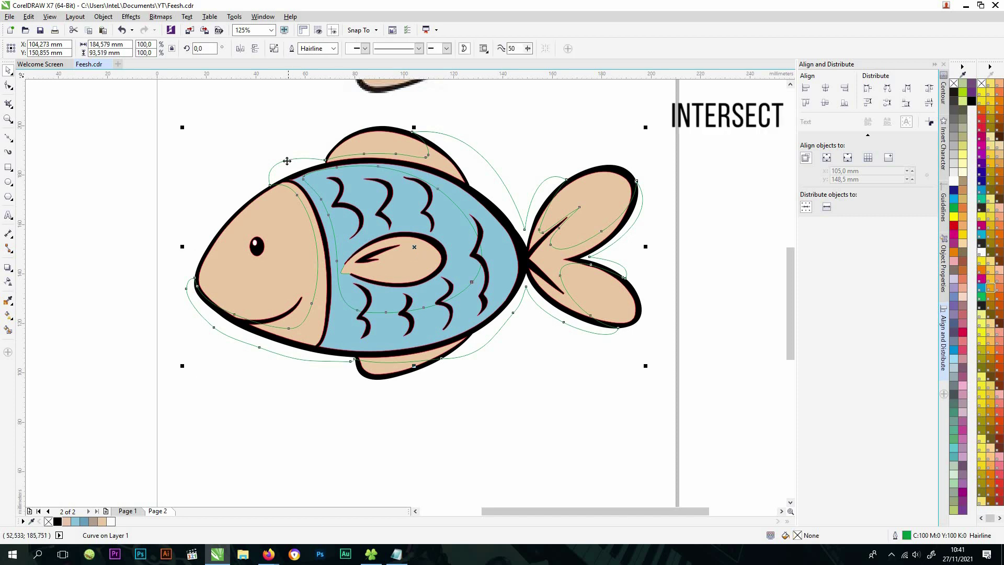
{"action": "left_click", "coordinate": [288, 230], "text": "shift"}
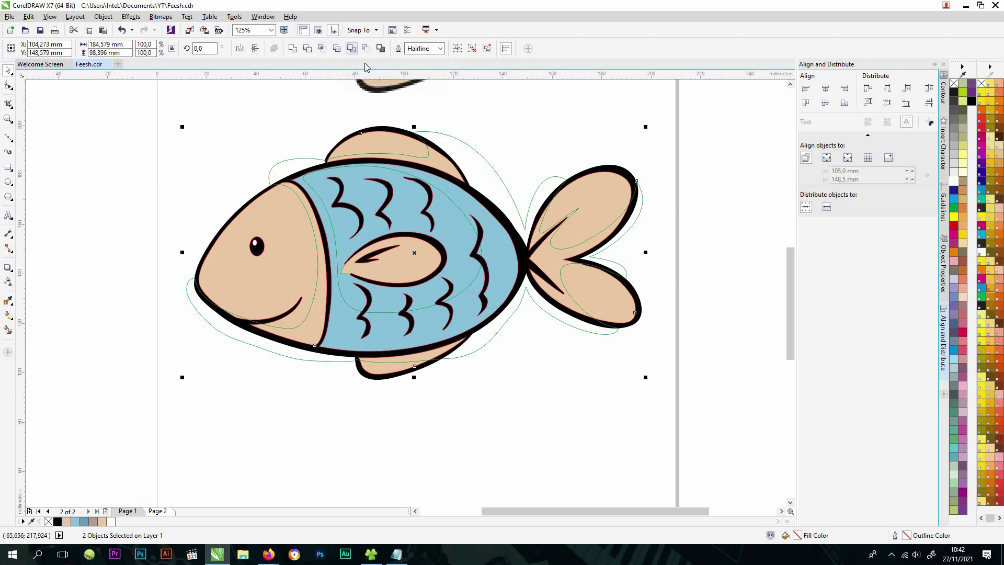
{"action": "left_click", "coordinate": [465, 140]}
{"action": "left_click", "coordinate": [322, 186], "text": "shift"}
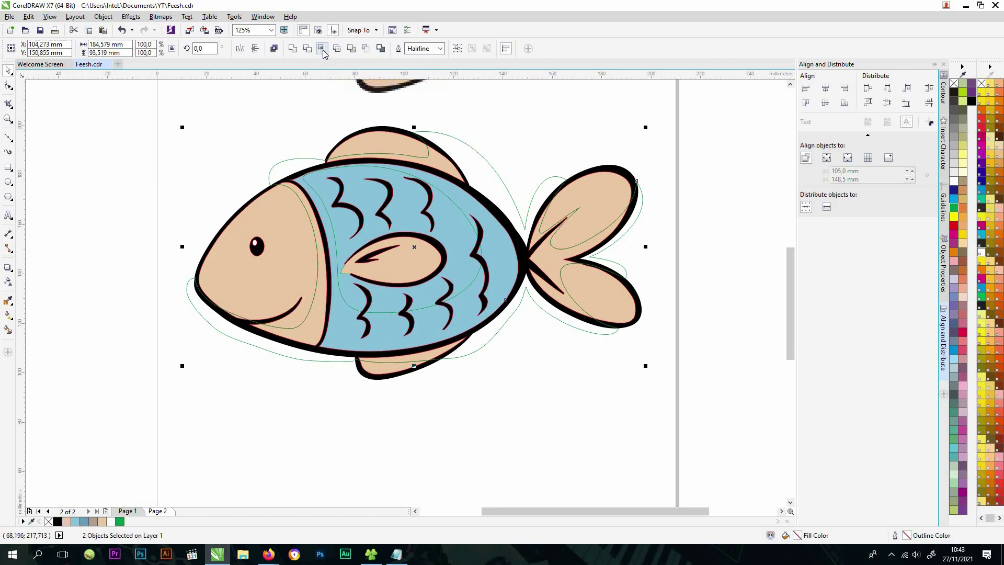
{"action": "left_click", "coordinate": [322, 49]}
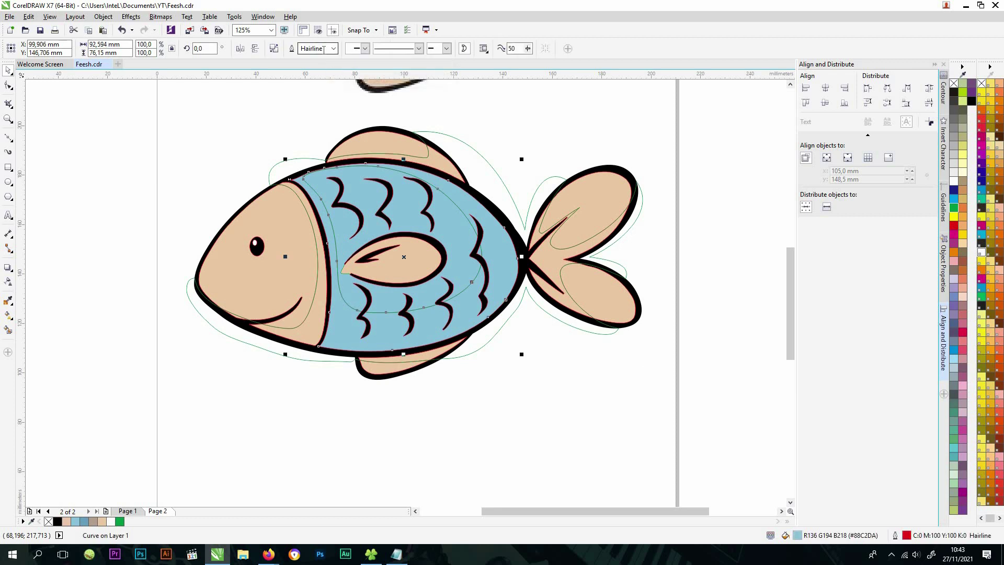
- Delete the original green shading curve that surrounds the fish
{"action": "left_click", "coordinate": [444, 139]}
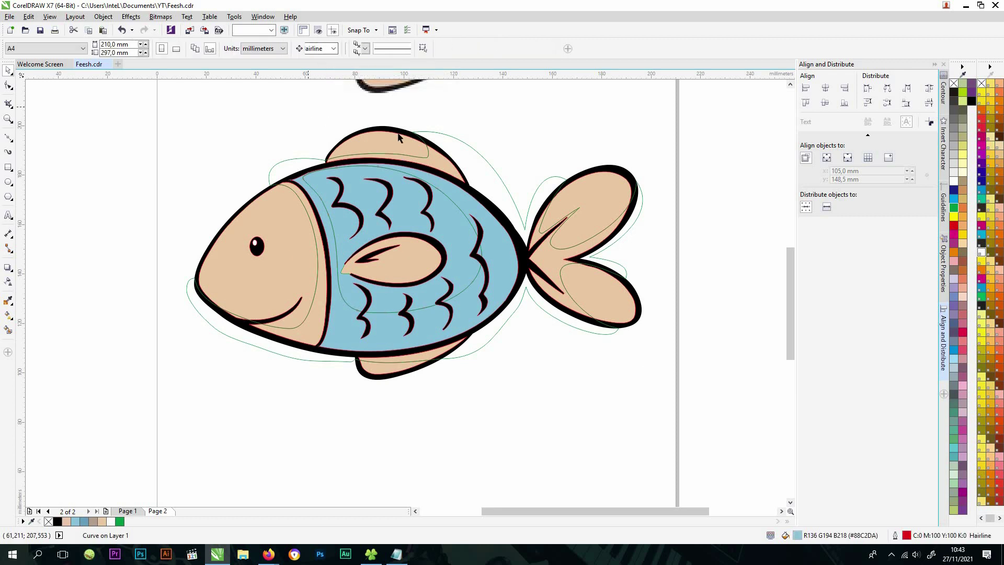
{"action": "left_click", "coordinate": [447, 134]}
{"action": "key", "text": "Delete"}
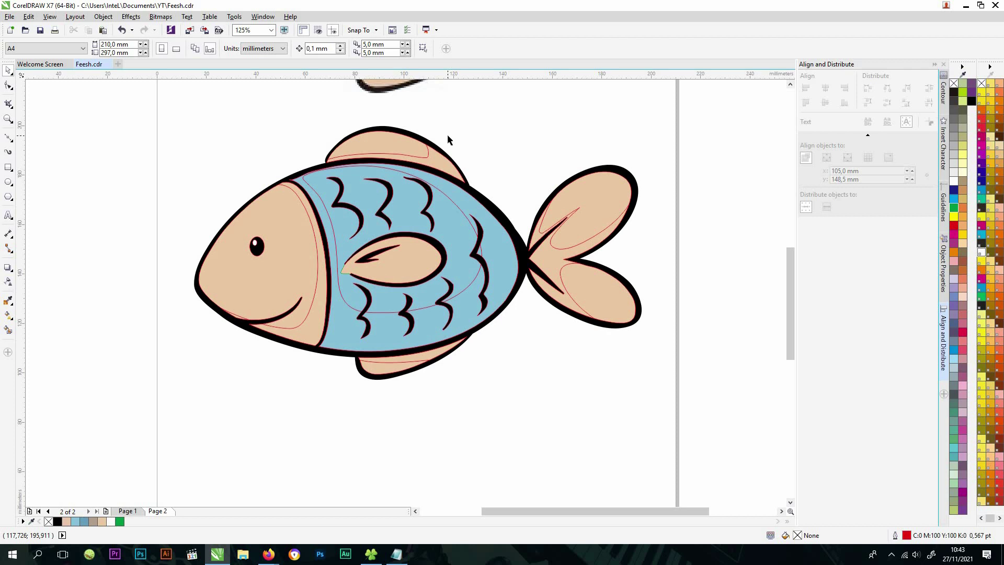
- Fill the body's intersected shading shape with darker blue #669DBC and undo a trial move of it
{"action": "left_click", "coordinate": [344, 328]}
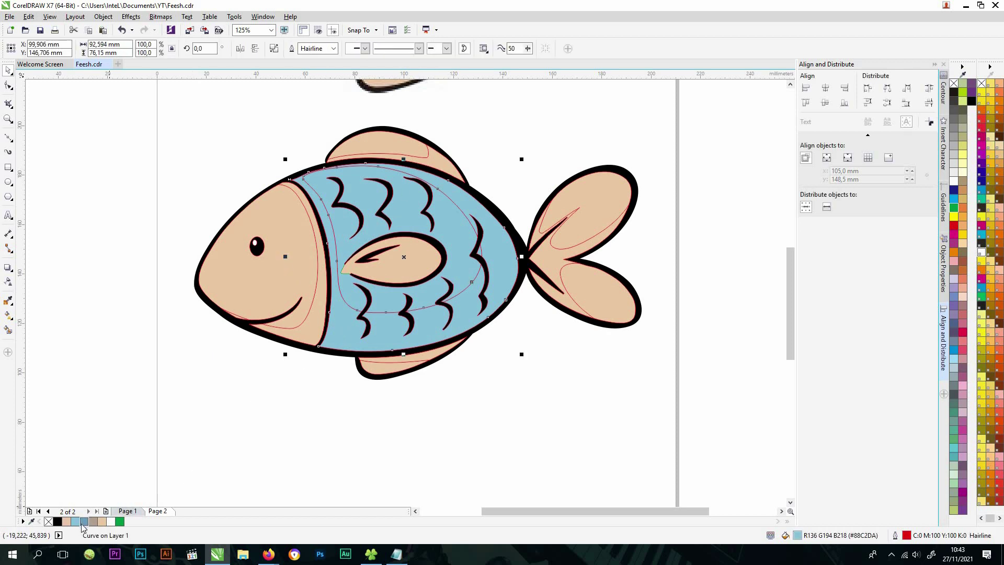
{"action": "left_click", "coordinate": [83, 522]}
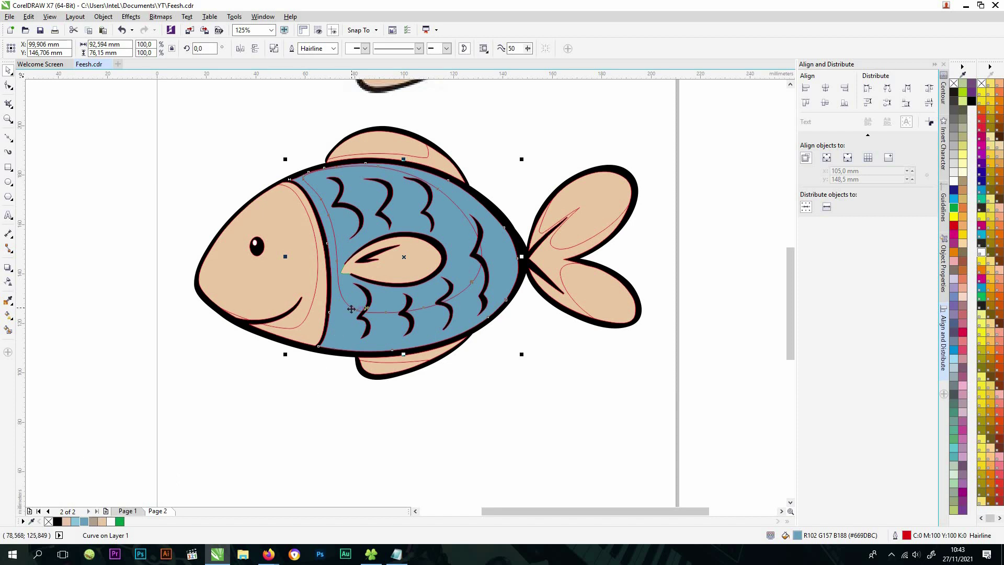
{"action": "left_click_drag", "start_coordinate": [351, 309], "coordinate": [487, 458]}
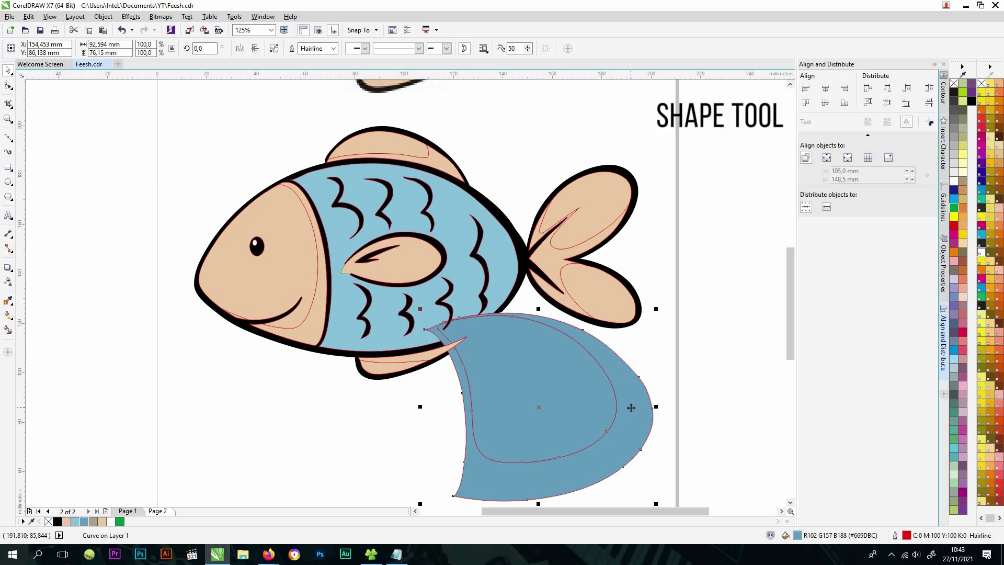
{"action": "key", "text": "ctrl+z"}
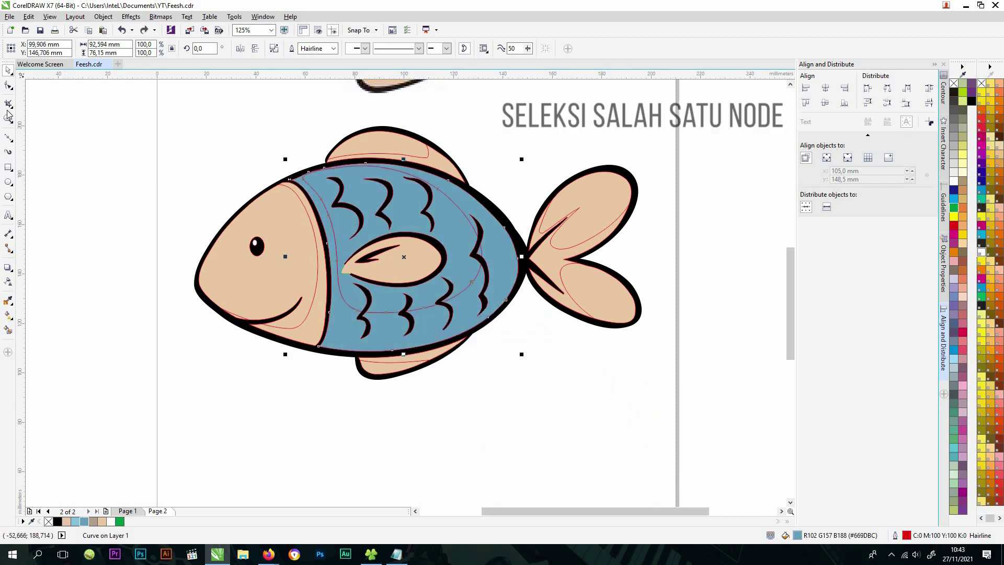
- Reverse the direction of the inner subpath of the body's shading curve with the Shape tool to open its middle, and deselect it
{"action": "left_click", "coordinate": [8, 86]}
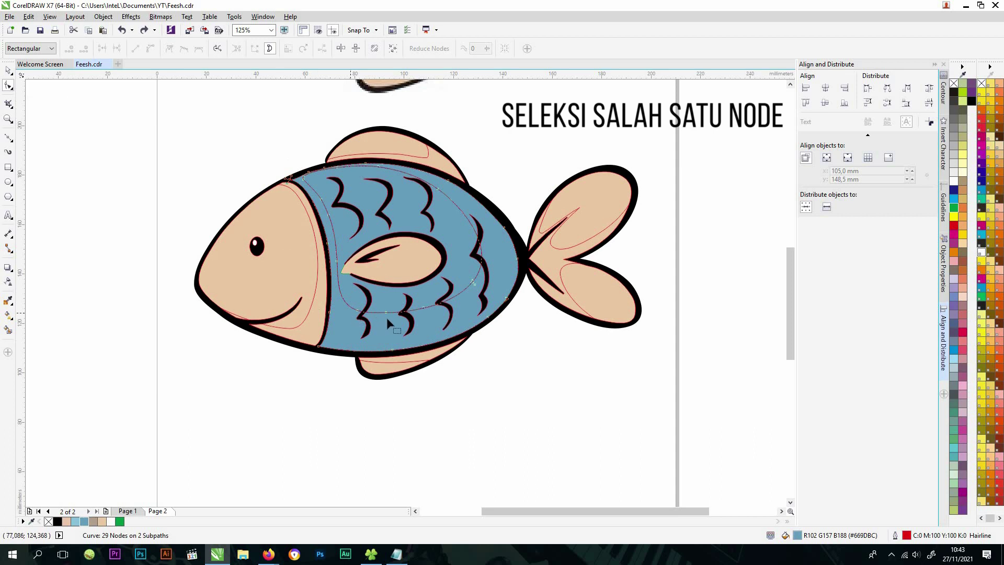
{"action": "scroll", "coordinate": [387, 318], "scroll_direction": "up", "scroll_amount": 2}
{"action": "left_click", "coordinate": [385, 304]}
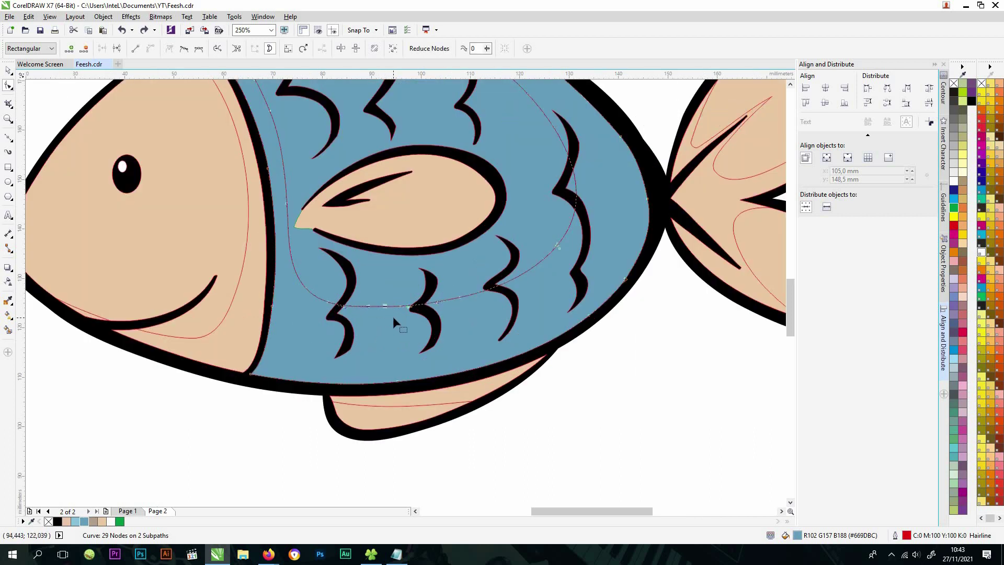
{"action": "left_click", "coordinate": [218, 48]}
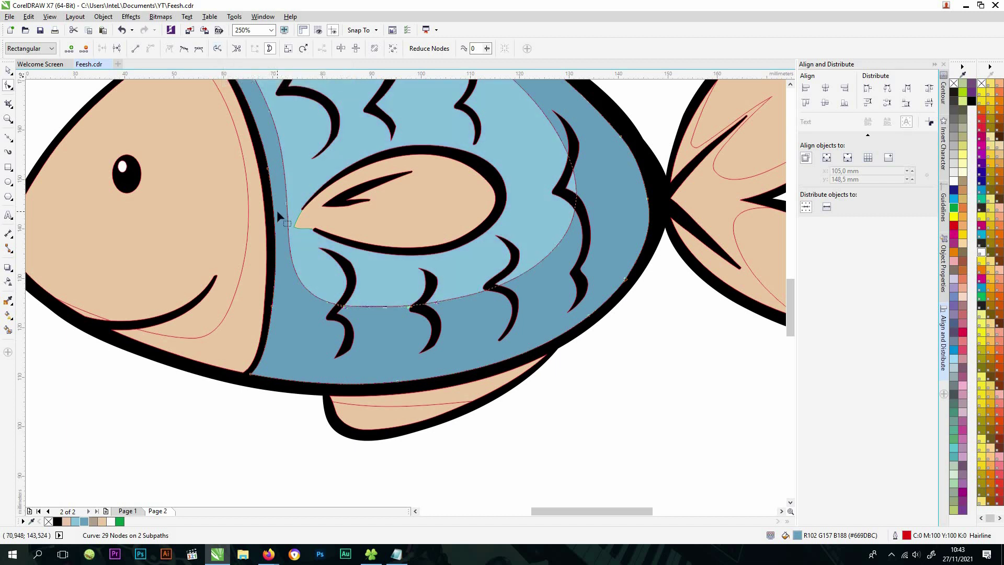
{"action": "scroll", "coordinate": [277, 212], "scroll_direction": "down", "scroll_amount": 2}
{"action": "left_click_drag", "start_coordinate": [277, 212], "coordinate": [314, 282]}
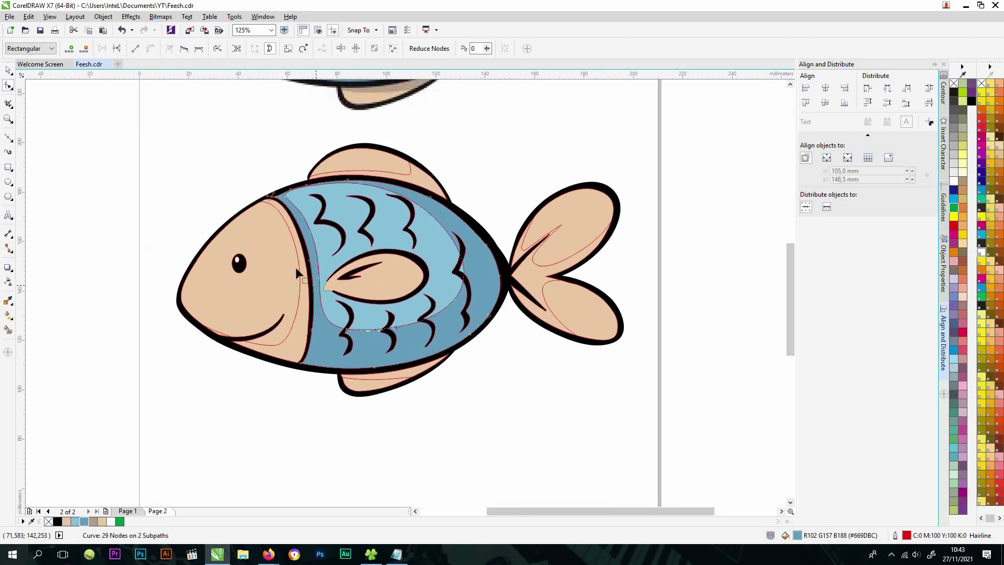
{"action": "left_click", "coordinate": [8, 72]}
{"action": "left_click", "coordinate": [147, 178]}
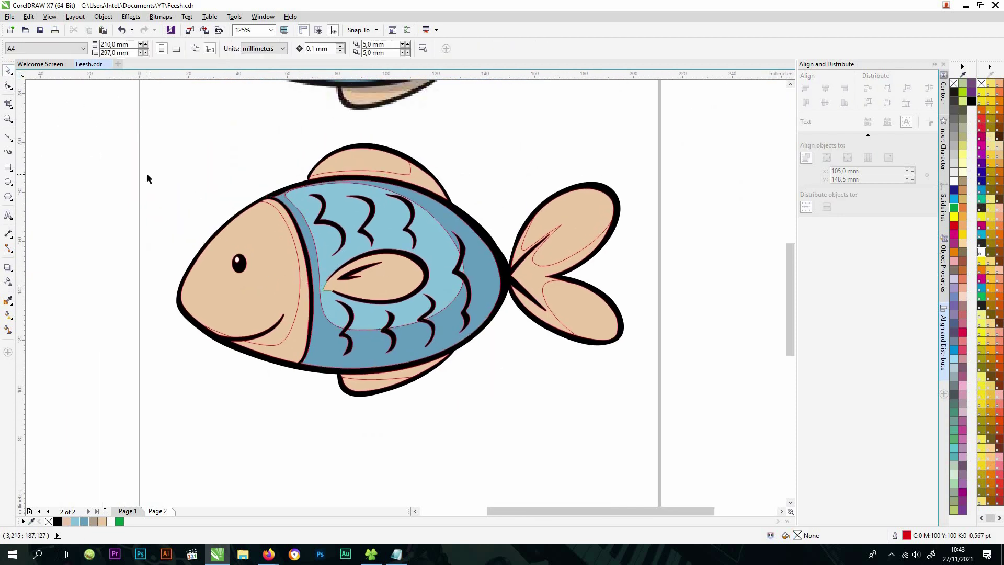
- Fill the grouped shading shapes on the head, fins and tail with greyish brown #B1A090
{"action": "left_click", "coordinate": [275, 345]}
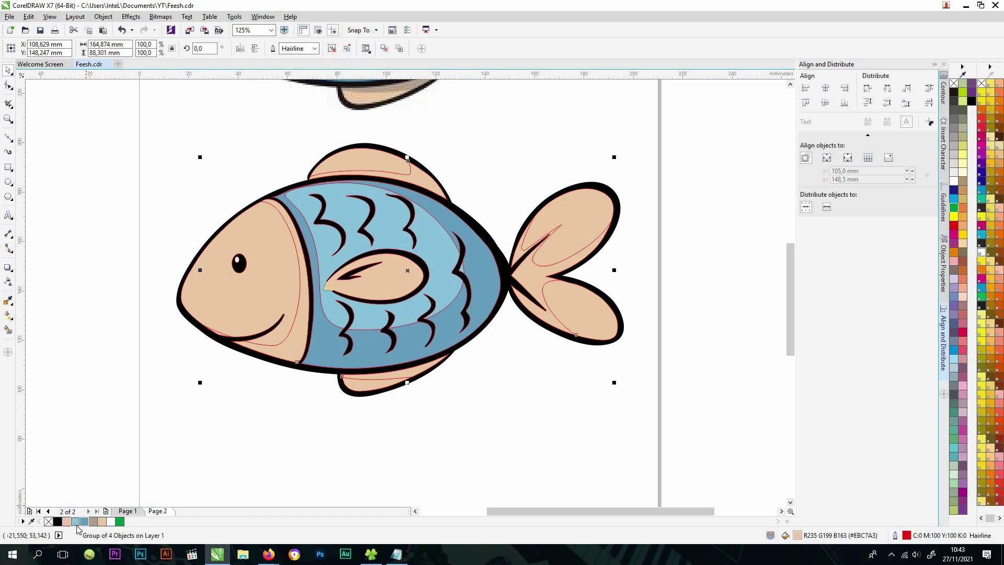
{"action": "left_click", "coordinate": [93, 521]}
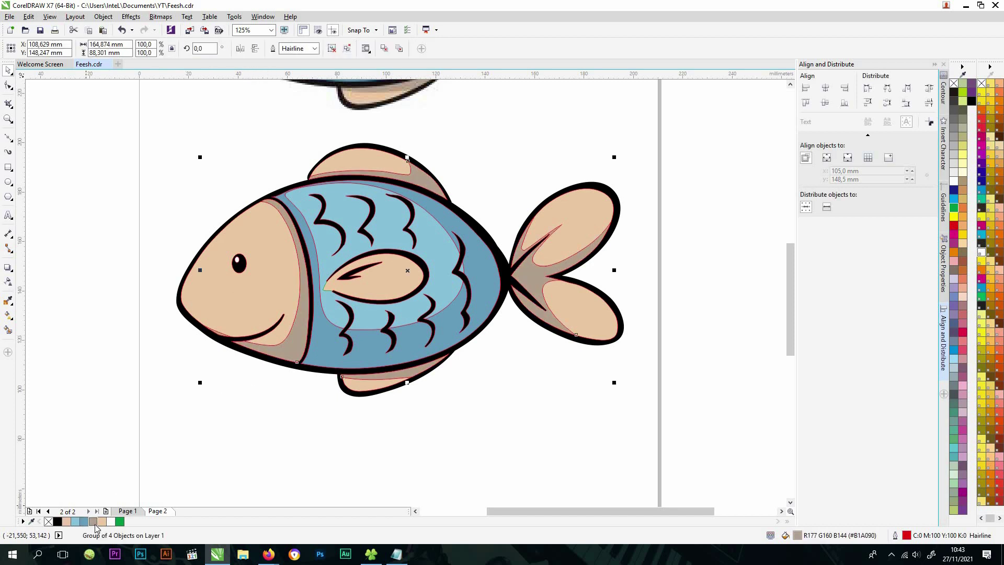
{"action": "scroll", "coordinate": [216, 445], "scroll_direction": "down", "scroll_amount": 2}
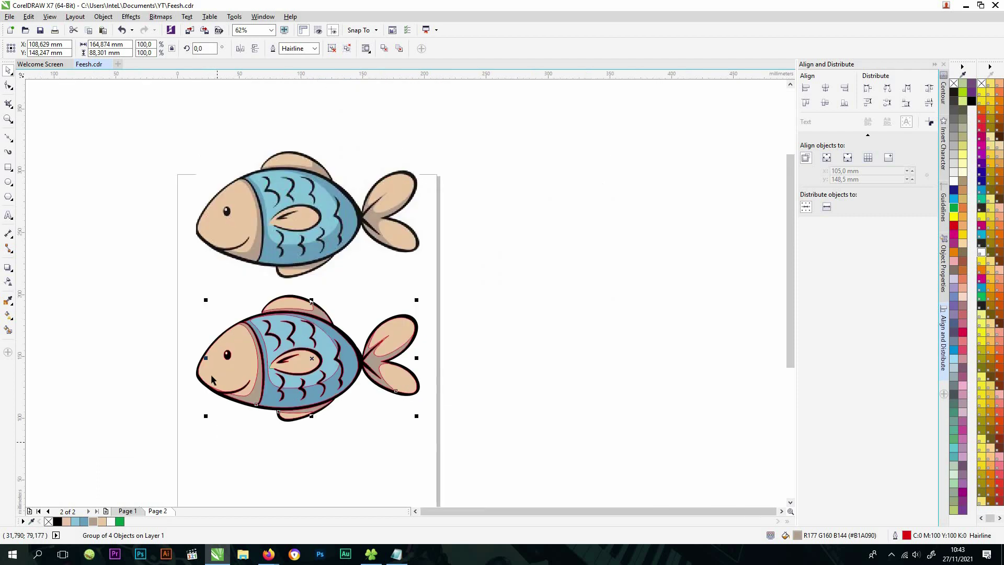
- Remove the outline from all objects of the vector fish
{"action": "left_click", "coordinate": [161, 315]}
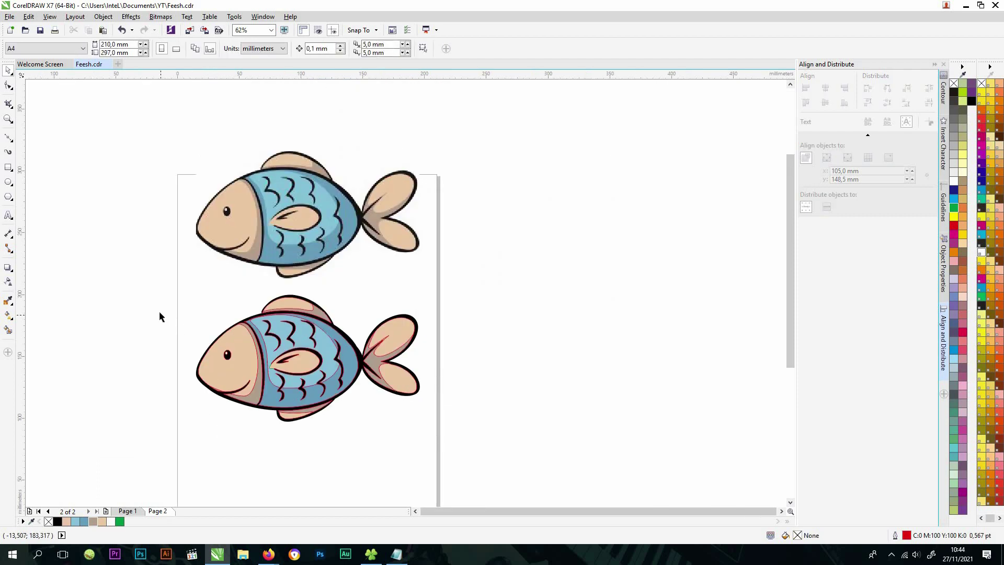
{"action": "left_click_drag", "start_coordinate": [142, 290], "coordinate": [450, 453]}
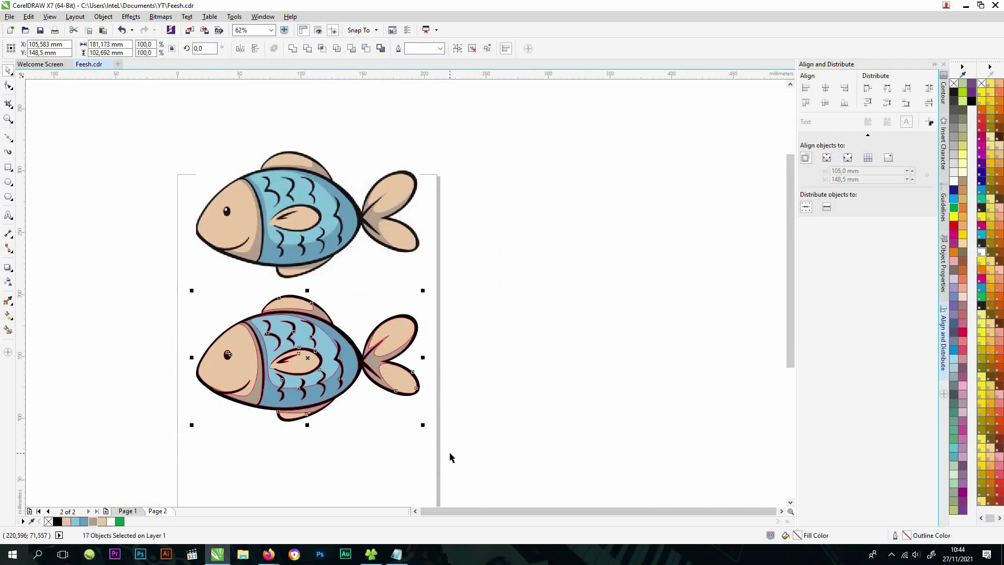
{"action": "right_click", "coordinate": [954, 85]}
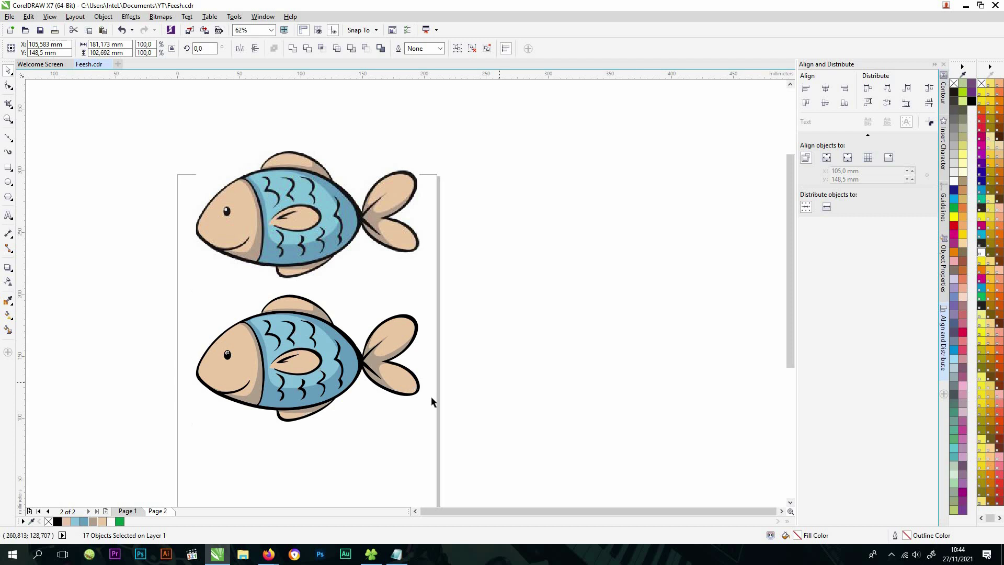
{"action": "left_click", "coordinate": [431, 398]}
- Examine the finished vector fish up close, checking its shading, fins, head and line work
{"action": "scroll", "coordinate": [366, 334], "scroll_direction": "up", "scroll_amount": 3}
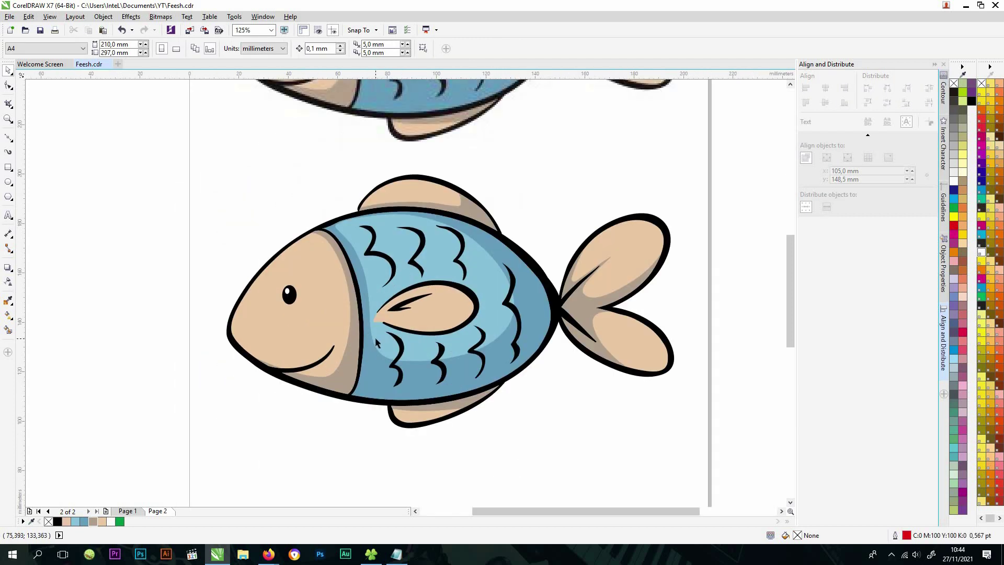
{"action": "scroll", "coordinate": [372, 313], "scroll_direction": "up", "scroll_amount": 3}
{"action": "scroll", "coordinate": [369, 313], "scroll_direction": "down", "scroll_amount": 3}
{"action": "scroll", "coordinate": [412, 285], "scroll_direction": "right", "scroll_amount": 3}
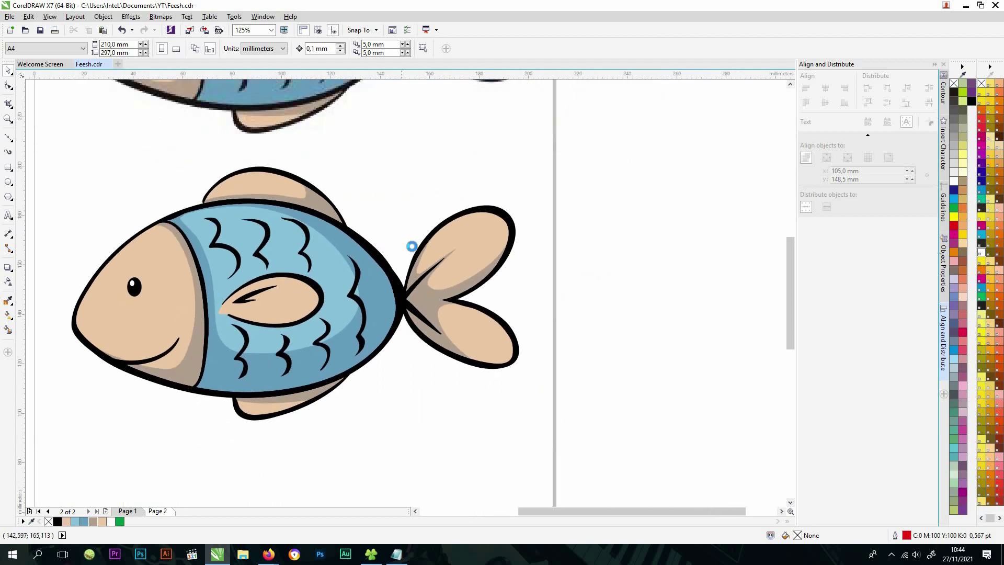
{"action": "scroll", "coordinate": [411, 250], "scroll_direction": "up", "scroll_amount": 4}
{"action": "scroll", "coordinate": [587, 282], "scroll_direction": "left", "scroll_amount": 10}
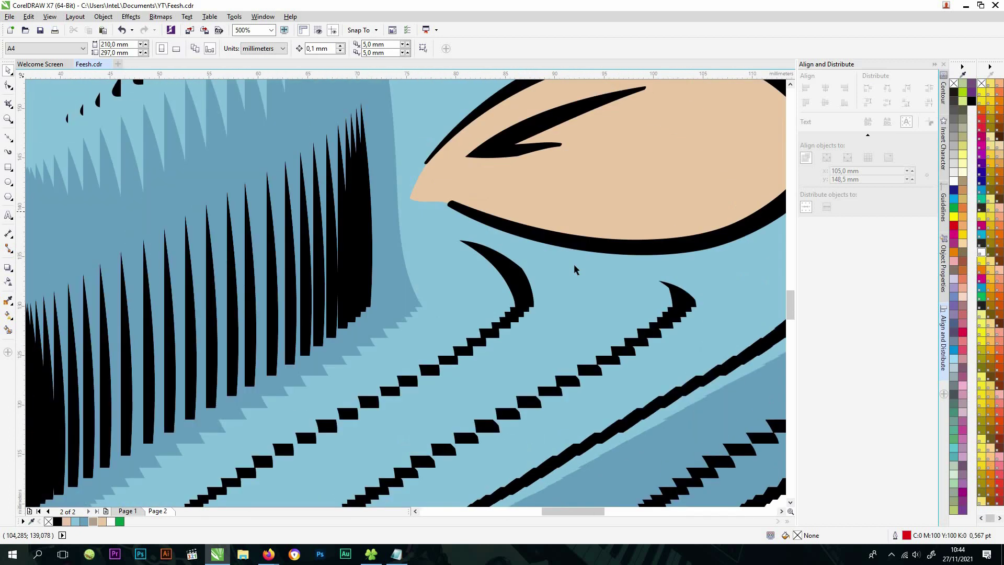
{"action": "scroll", "coordinate": [564, 297], "scroll_direction": "down", "scroll_amount": 4}
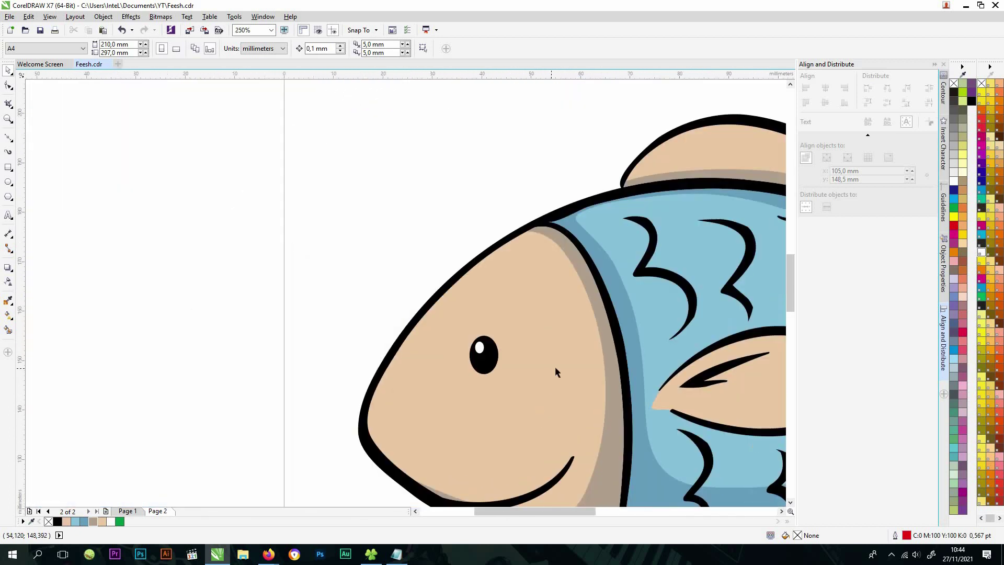
{"action": "scroll", "coordinate": [517, 362], "scroll_direction": "down", "scroll_amount": 2}
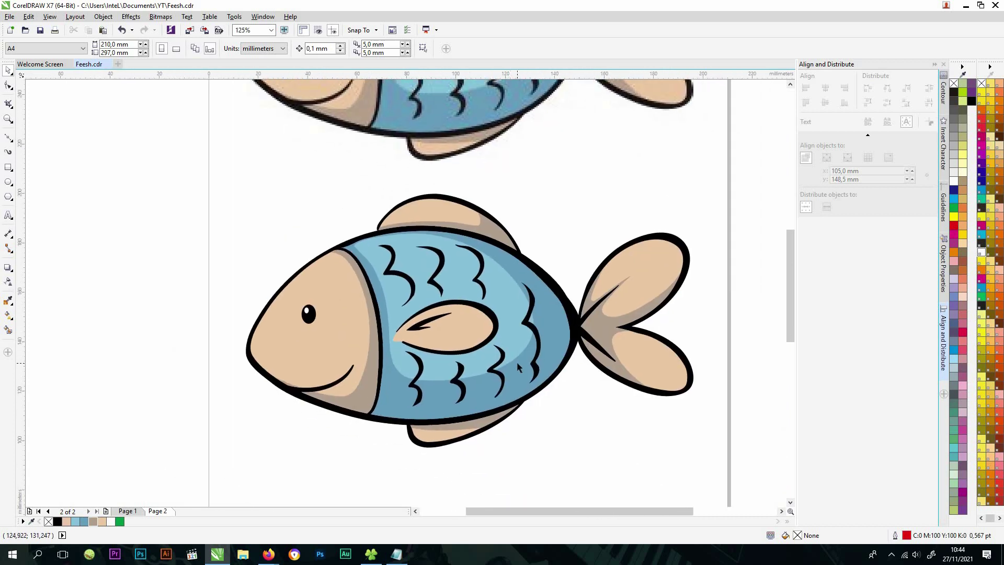